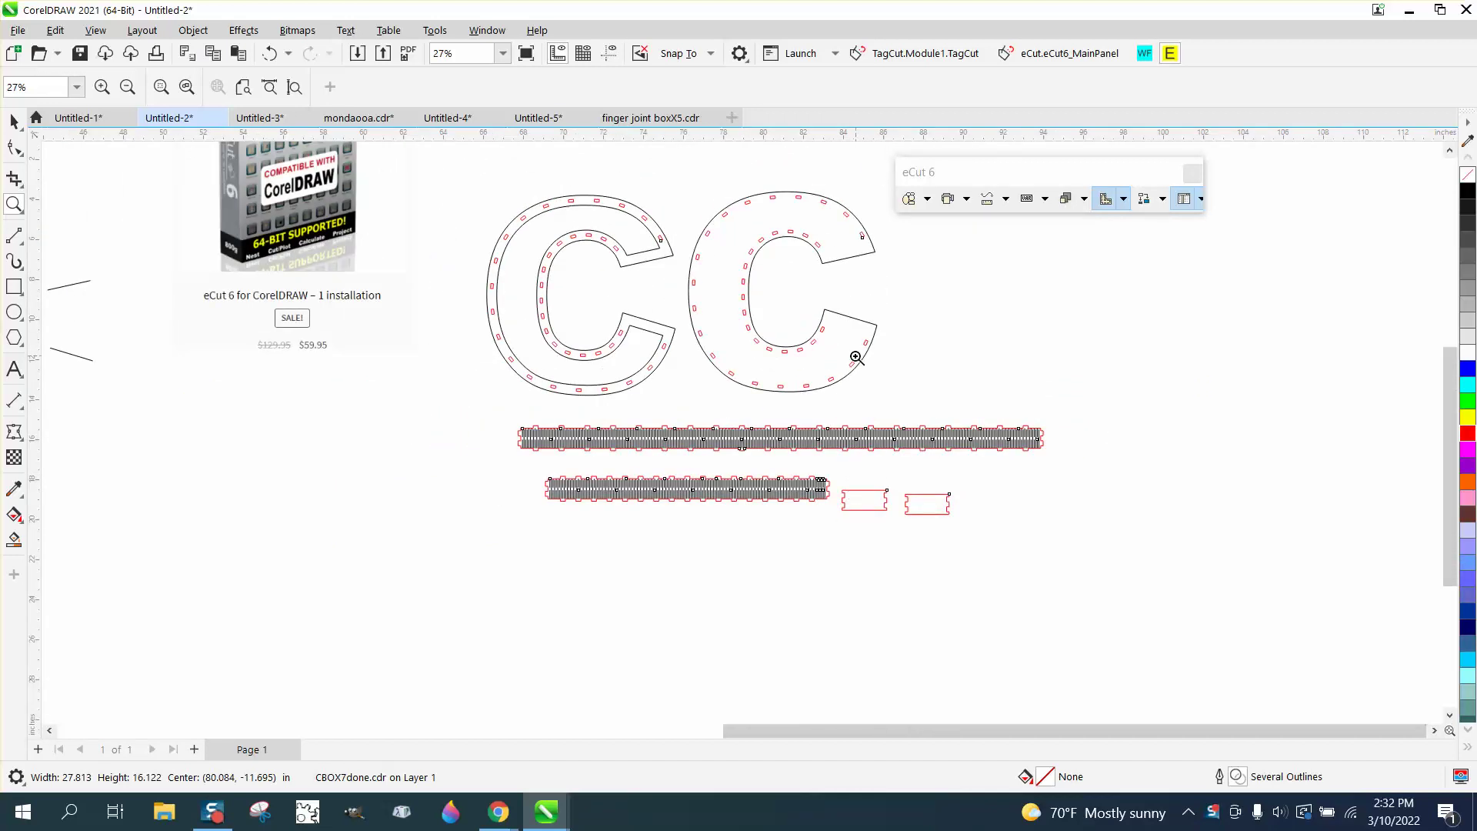
- Move the plain letter C outline into the empty space beside the finished sample letters and their strips
scroll(859, 358, down, 4)
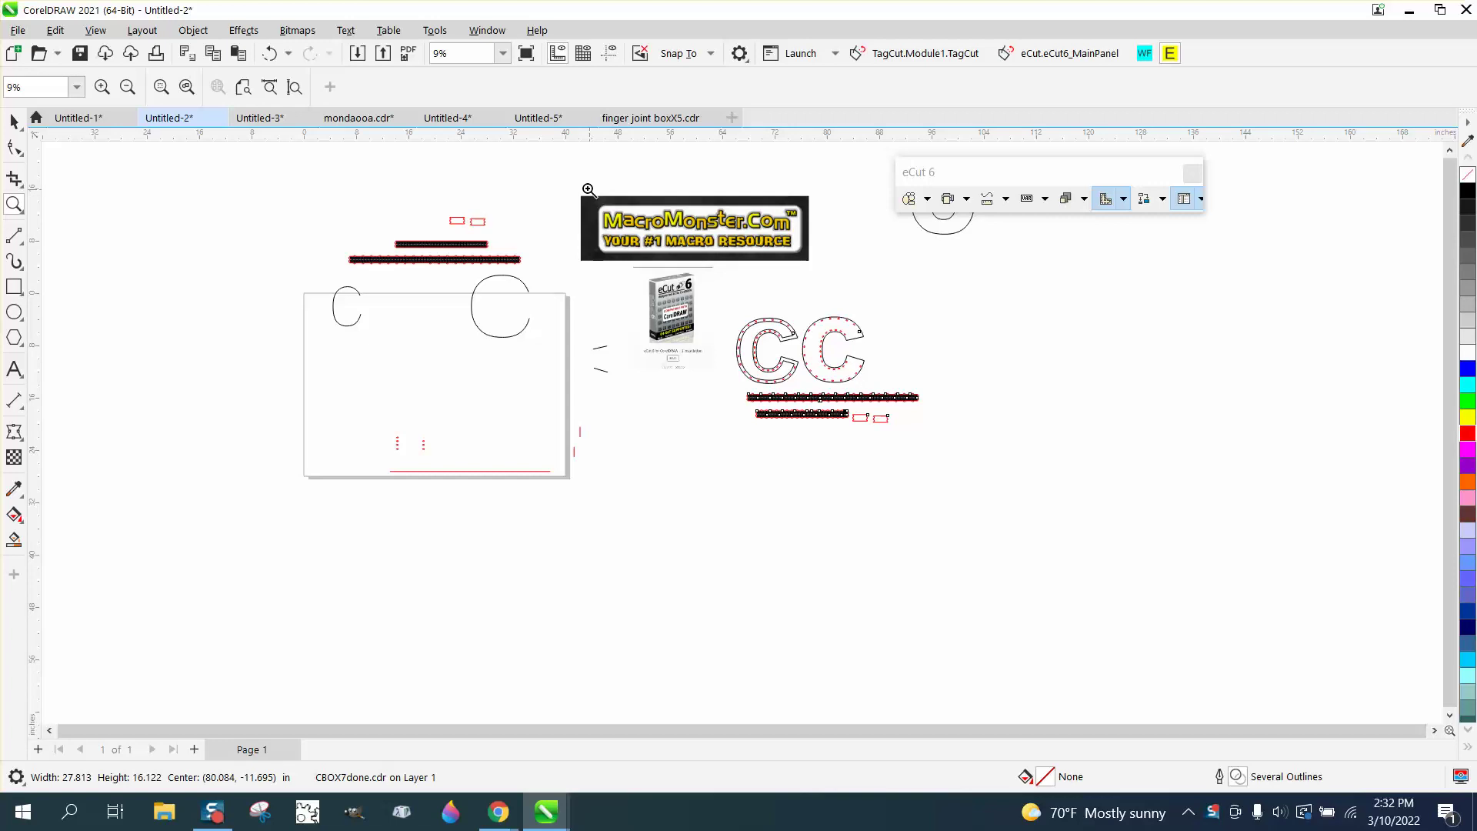
drag(585, 186, 828, 363)
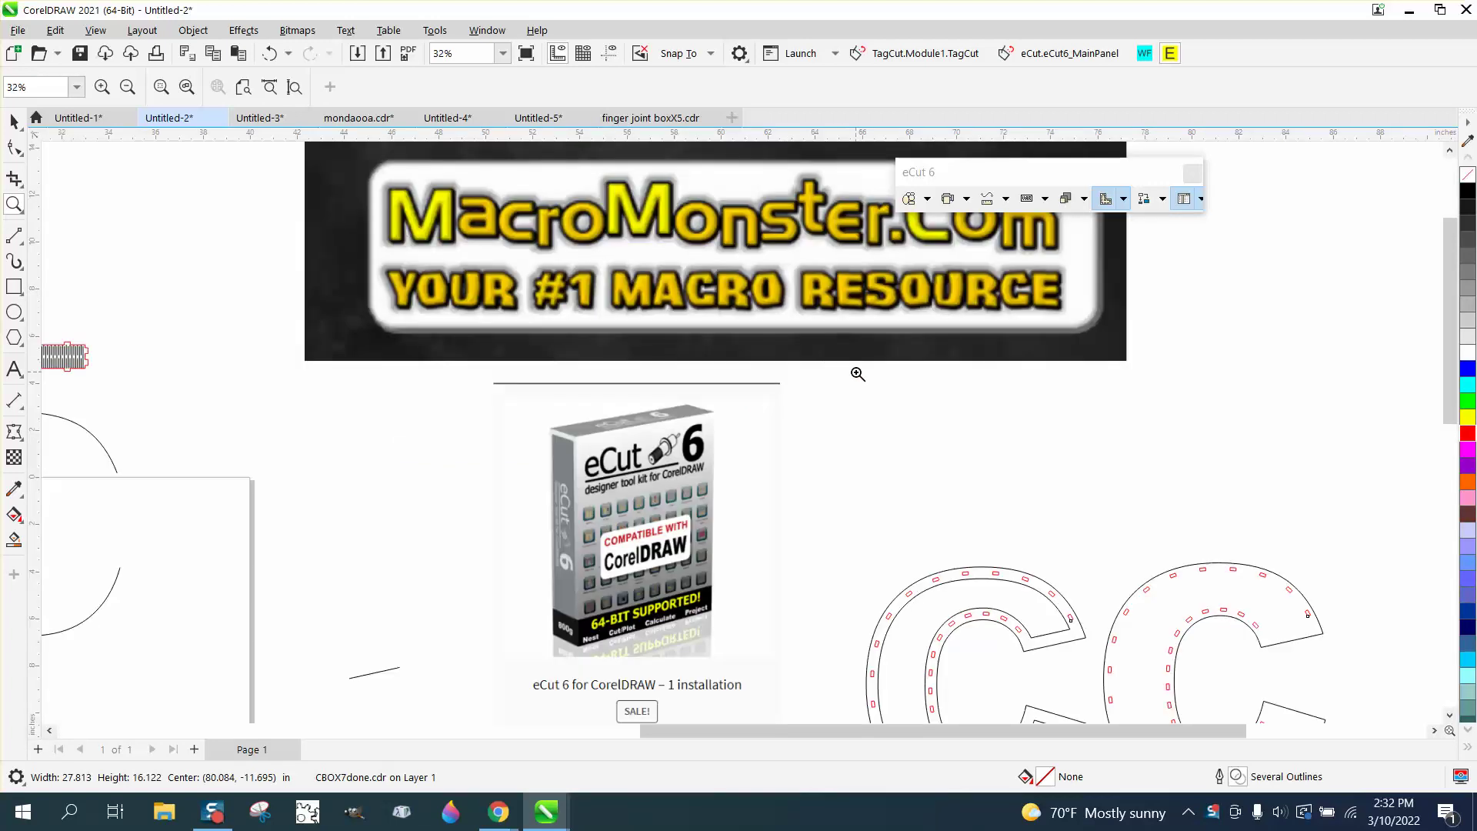
scroll(857, 374, down, 3)
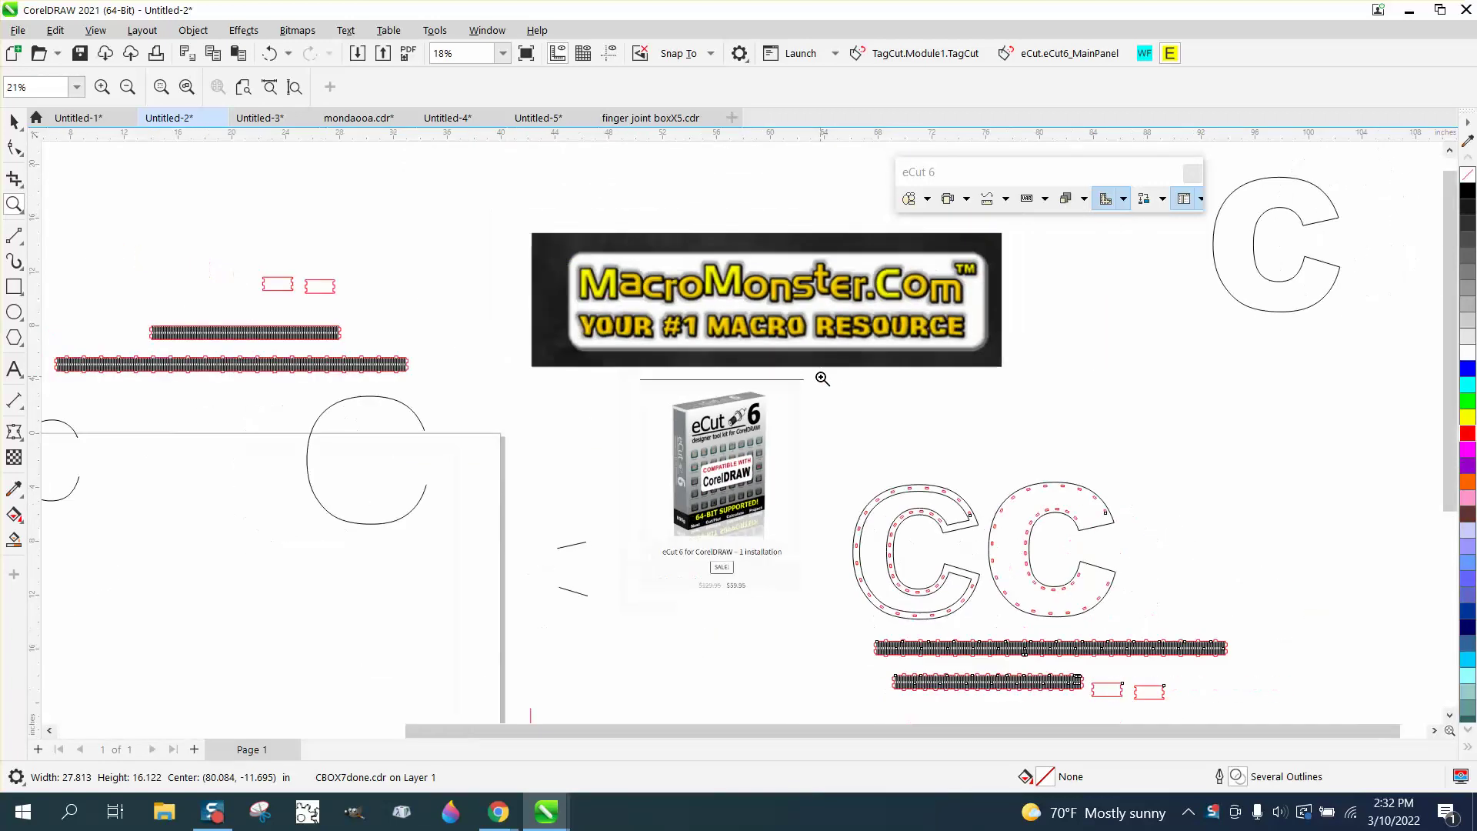
scroll(822, 377, down, 1)
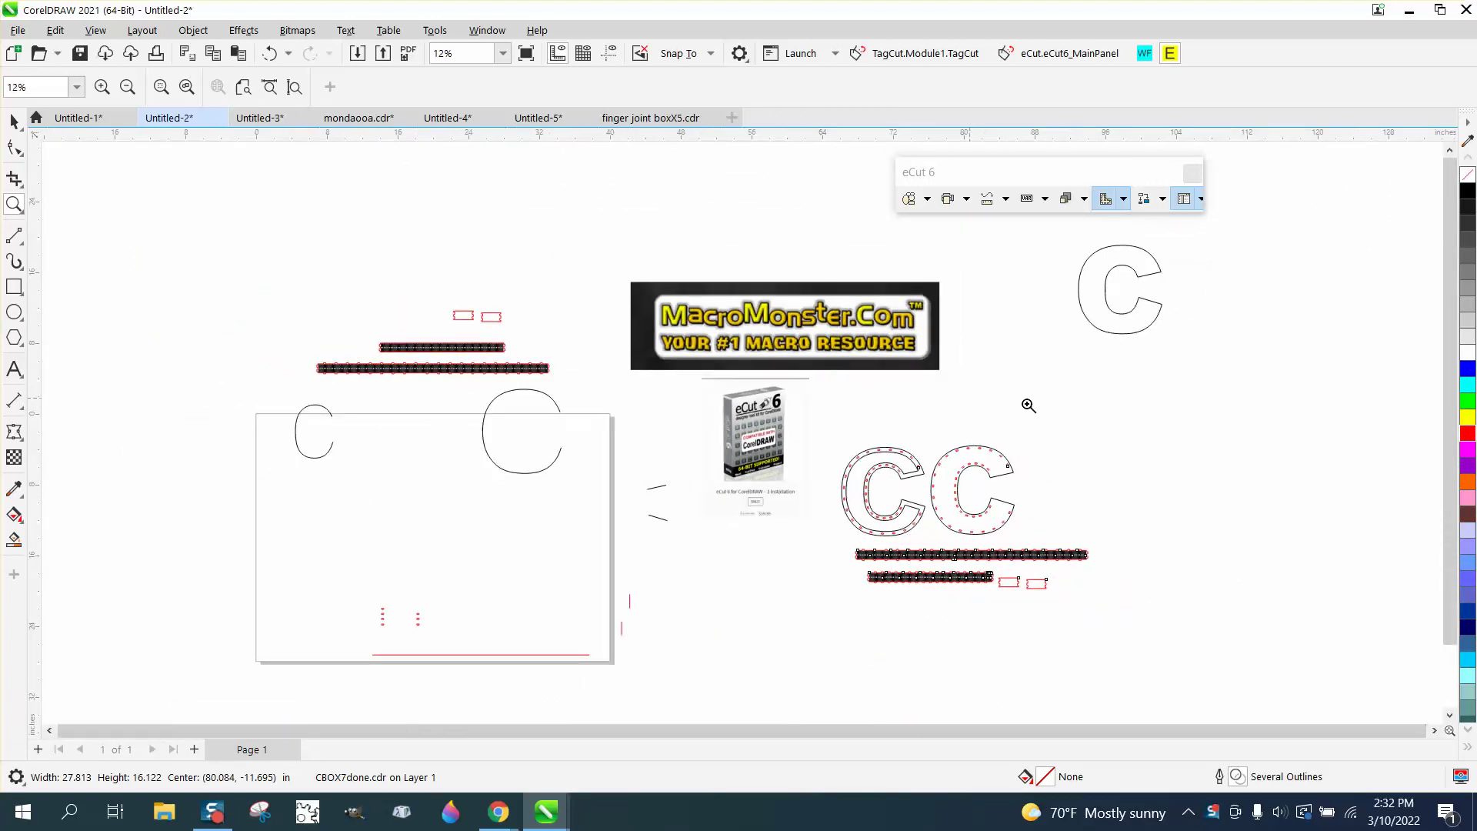
click(14, 121)
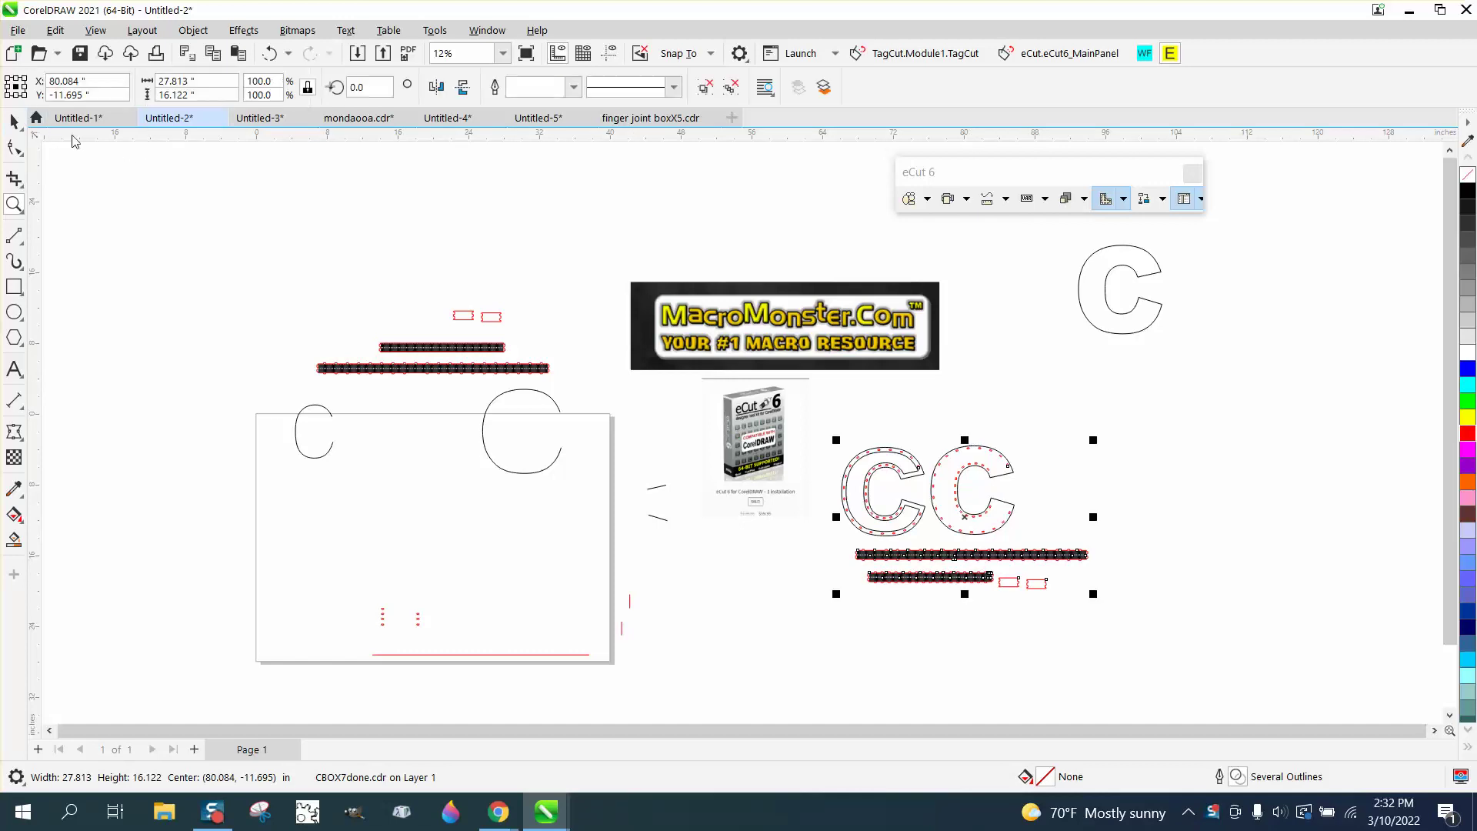
drag(1144, 334, 1206, 376)
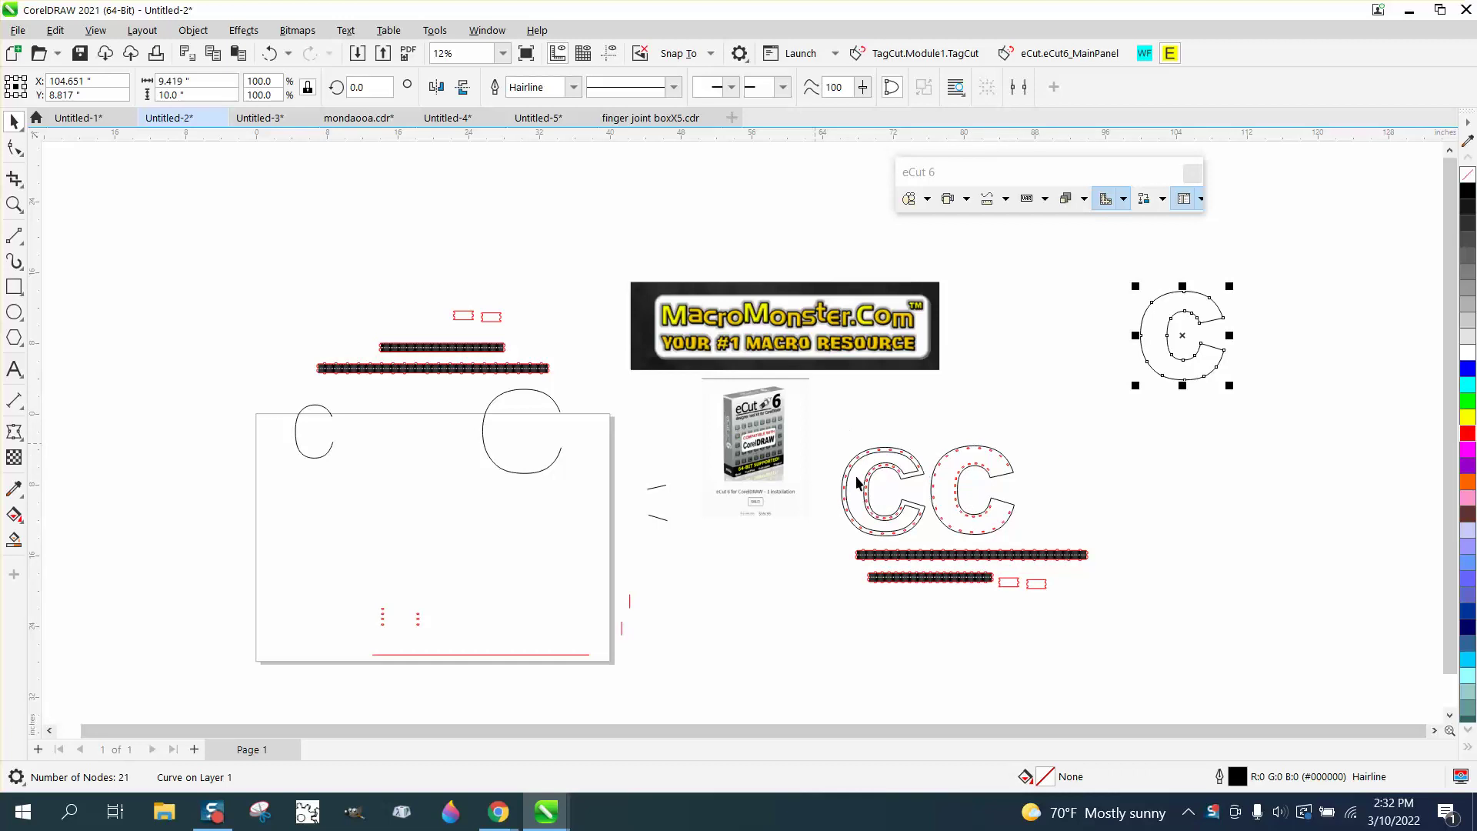
click(14, 204)
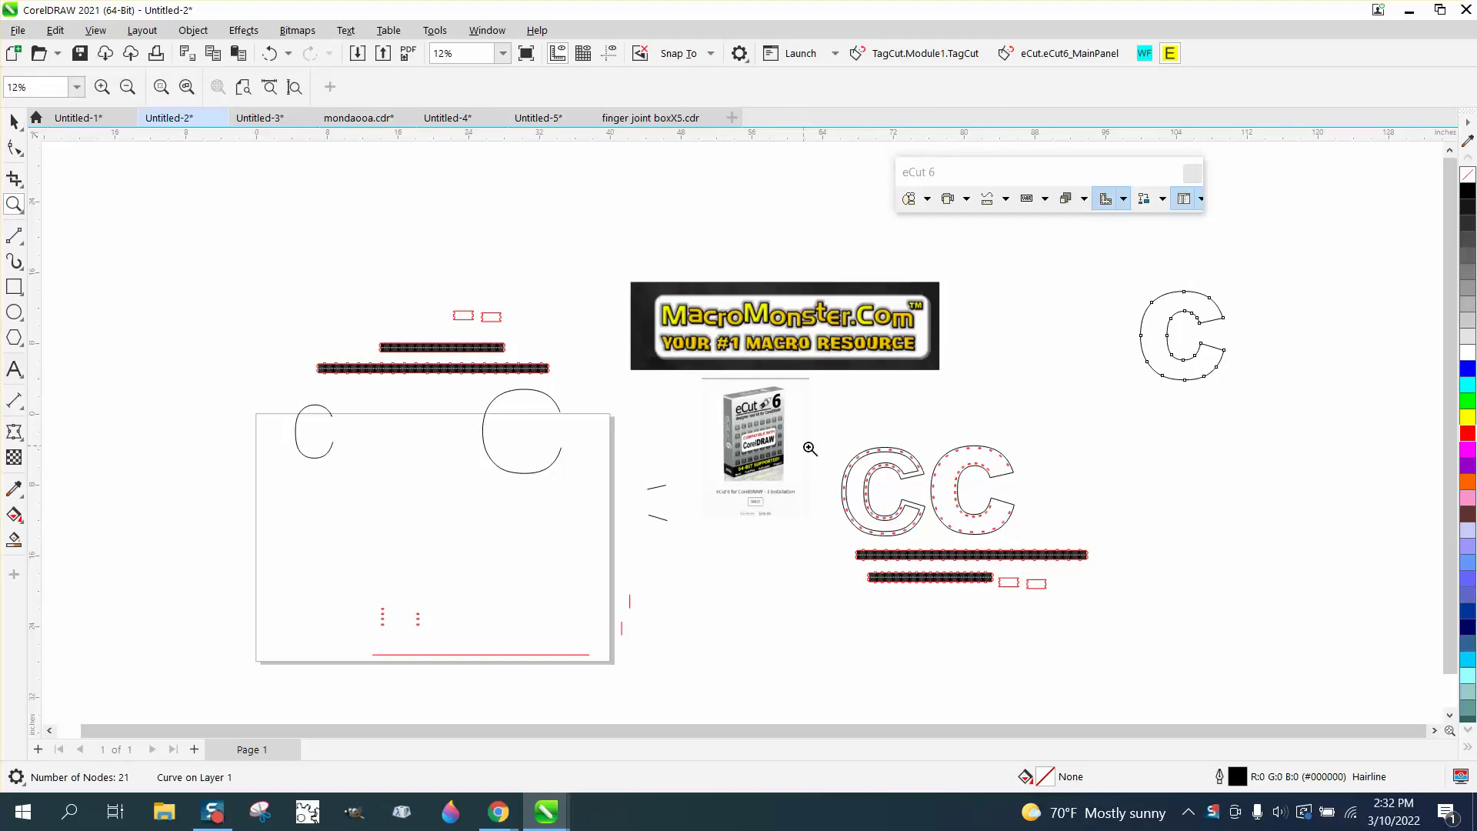
drag(867, 481, 1128, 597)
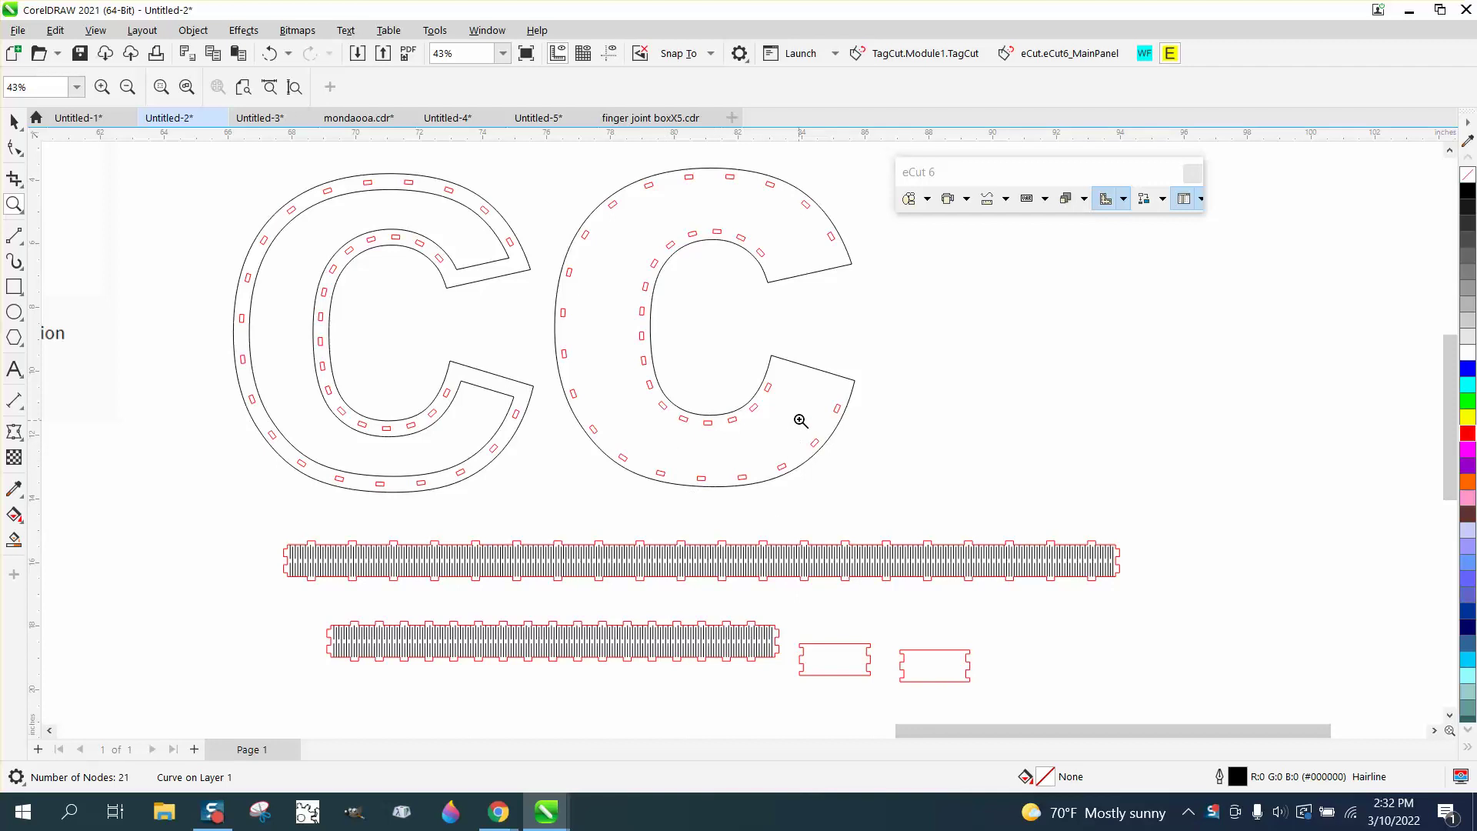
scroll(471, 400, down, 1)
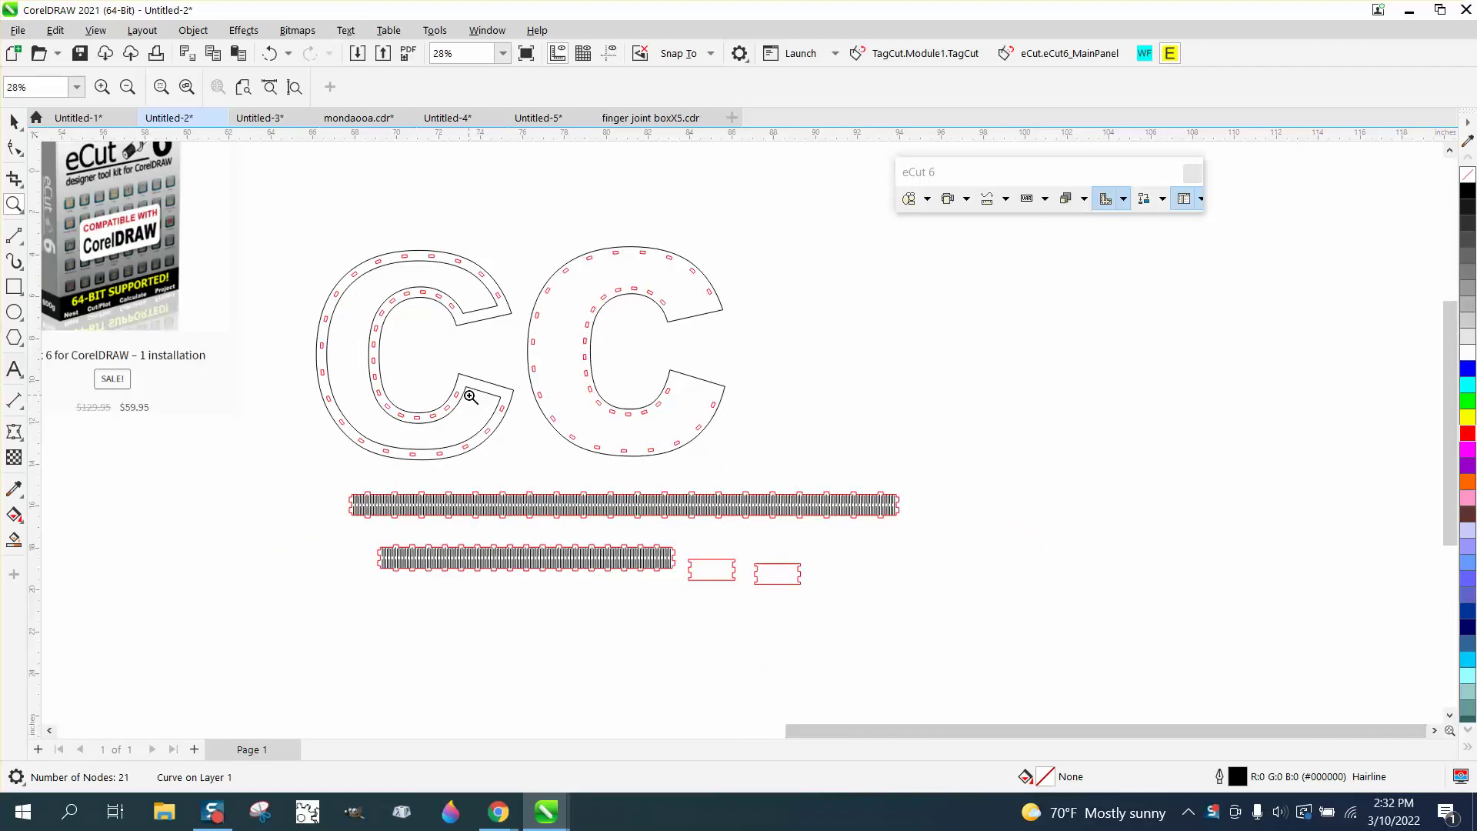
key(space)
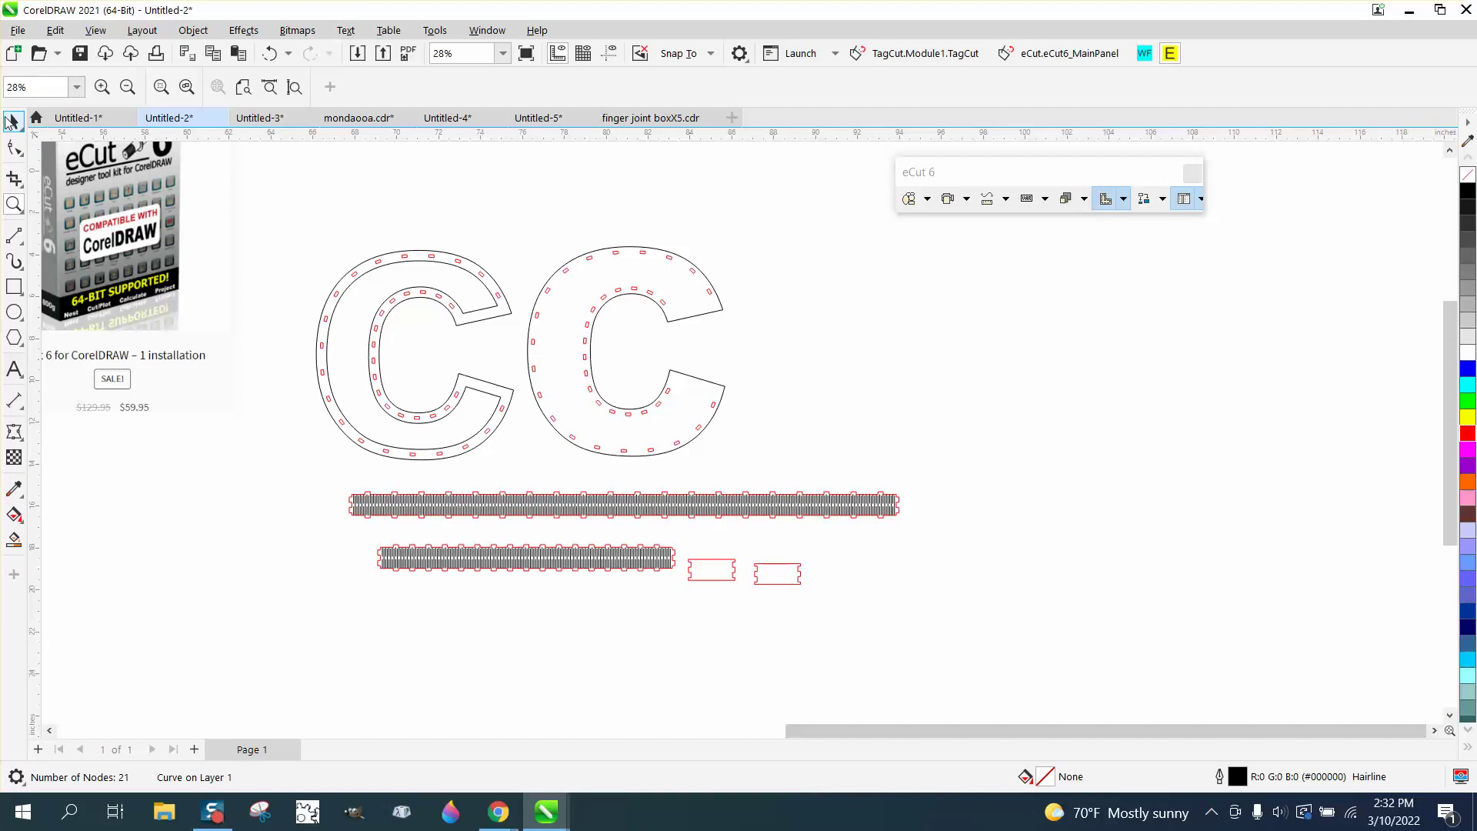
scroll(836, 546, down, 1)
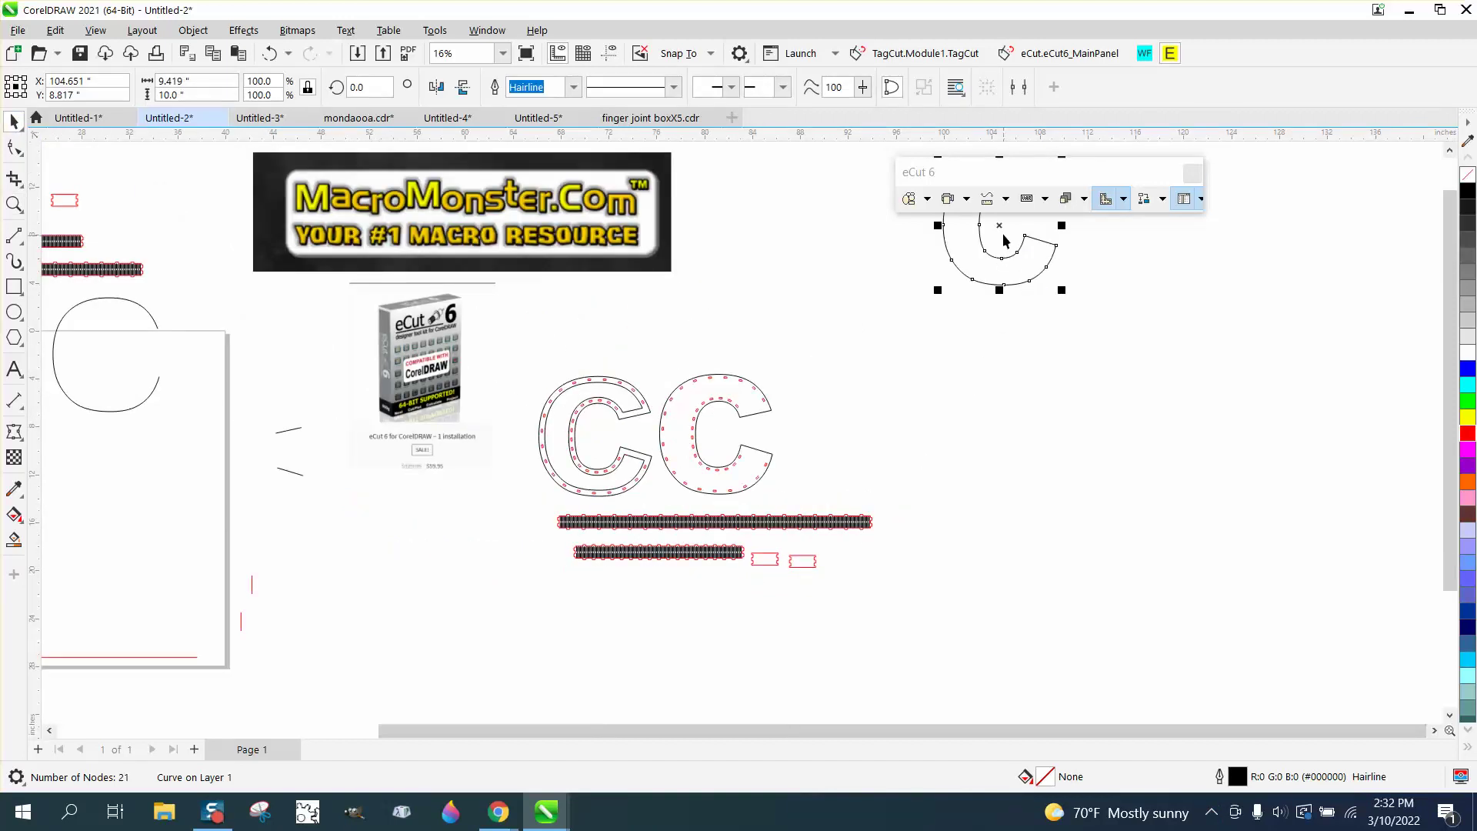
drag(1000, 227, 1098, 475)
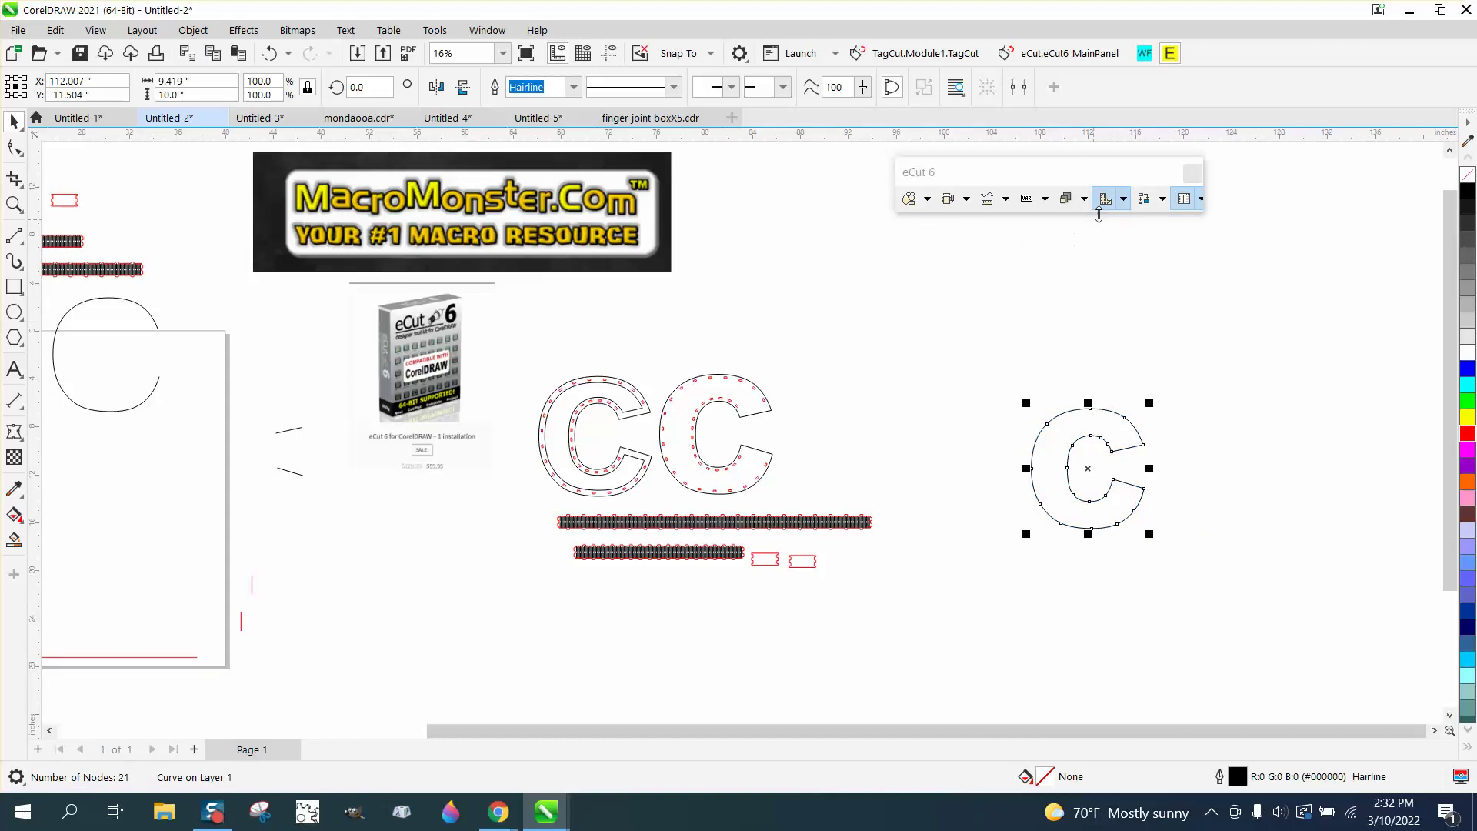
- Generate a finger joint shape from the plain C with 0.1250 inch material width, 1.0000 depth and fingers between 0.3937 and 0.7874
click(1121, 205)
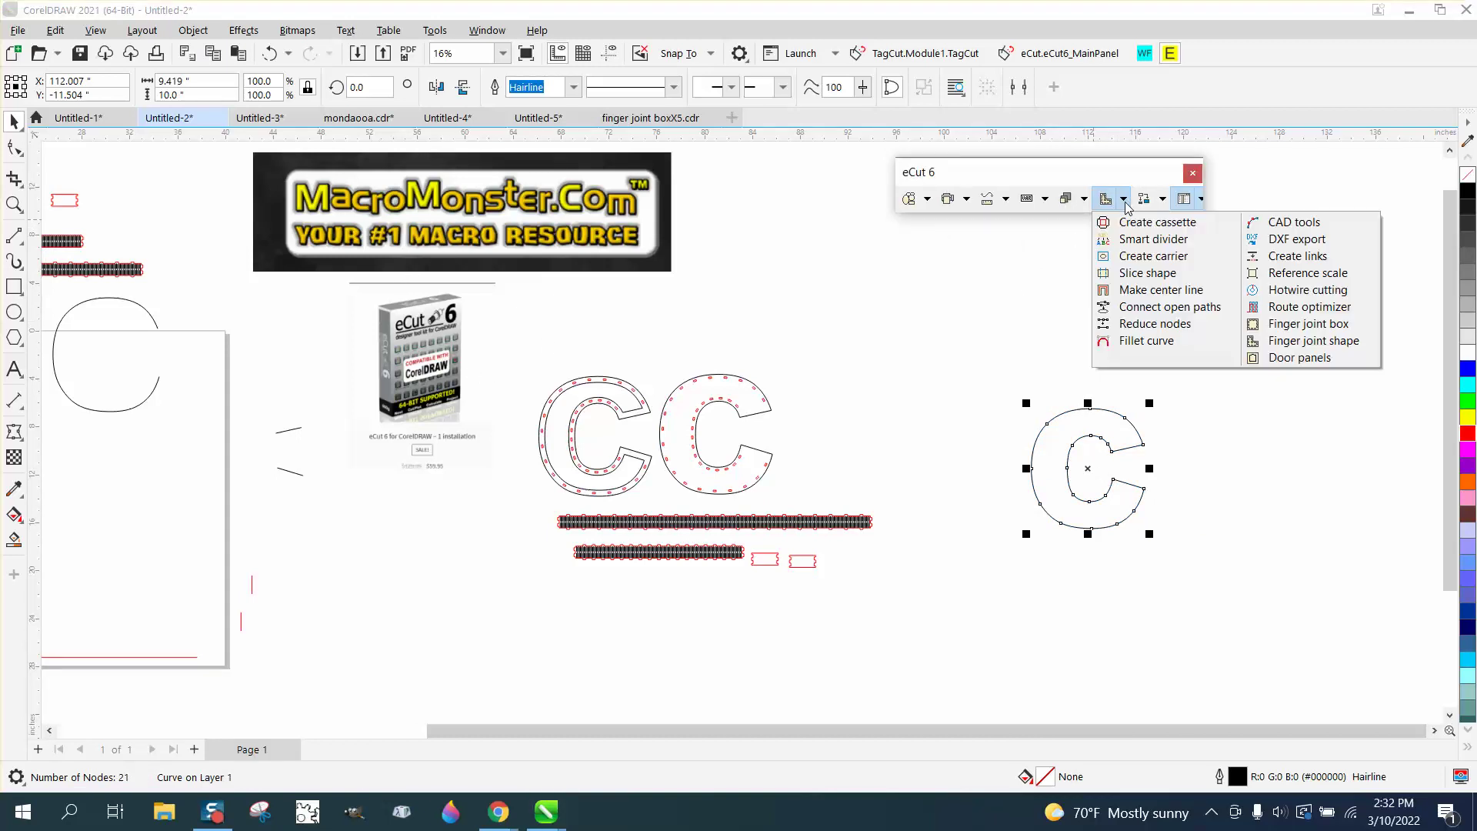
click(1281, 341)
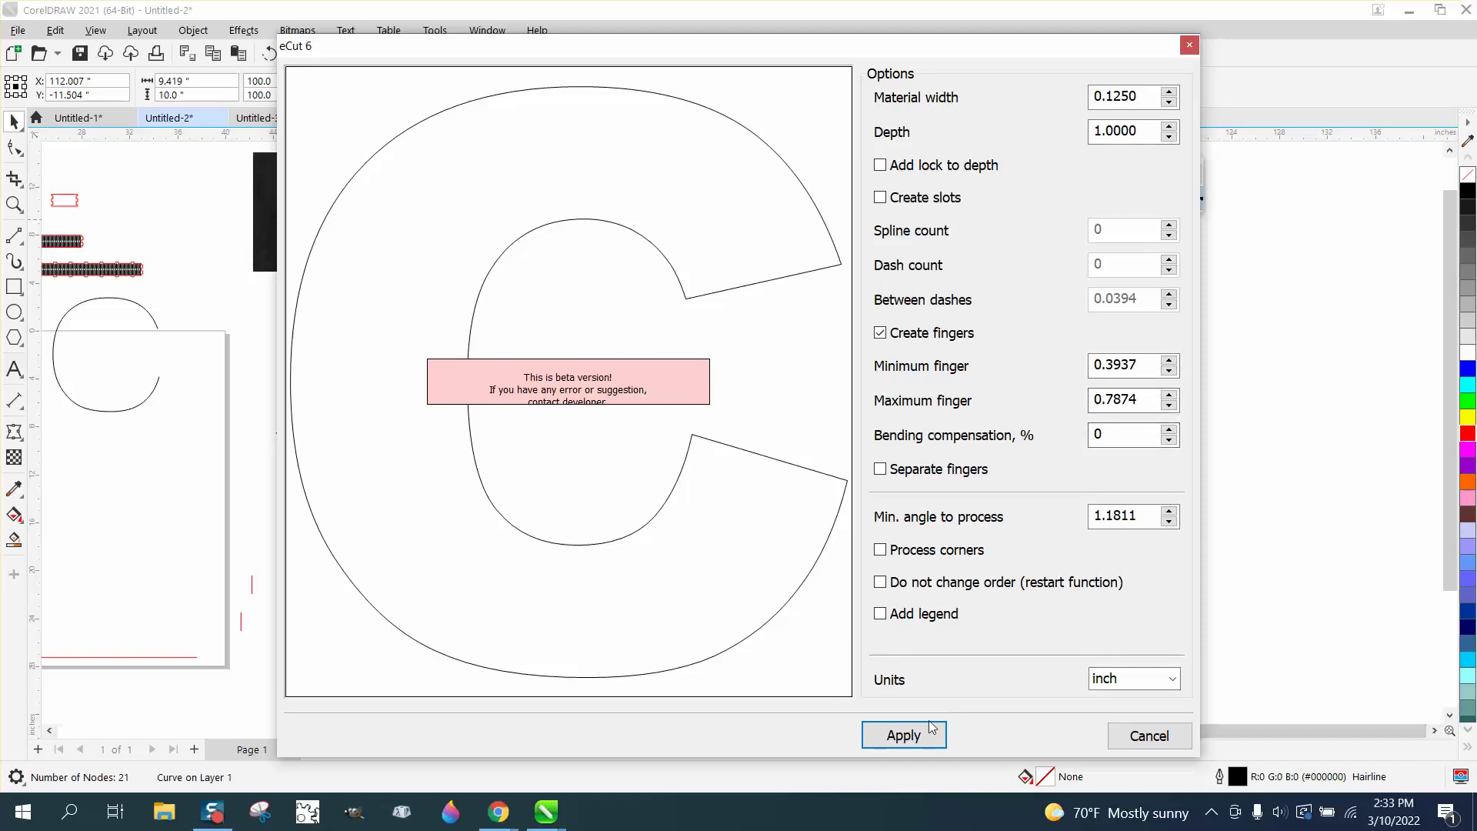
click(909, 740)
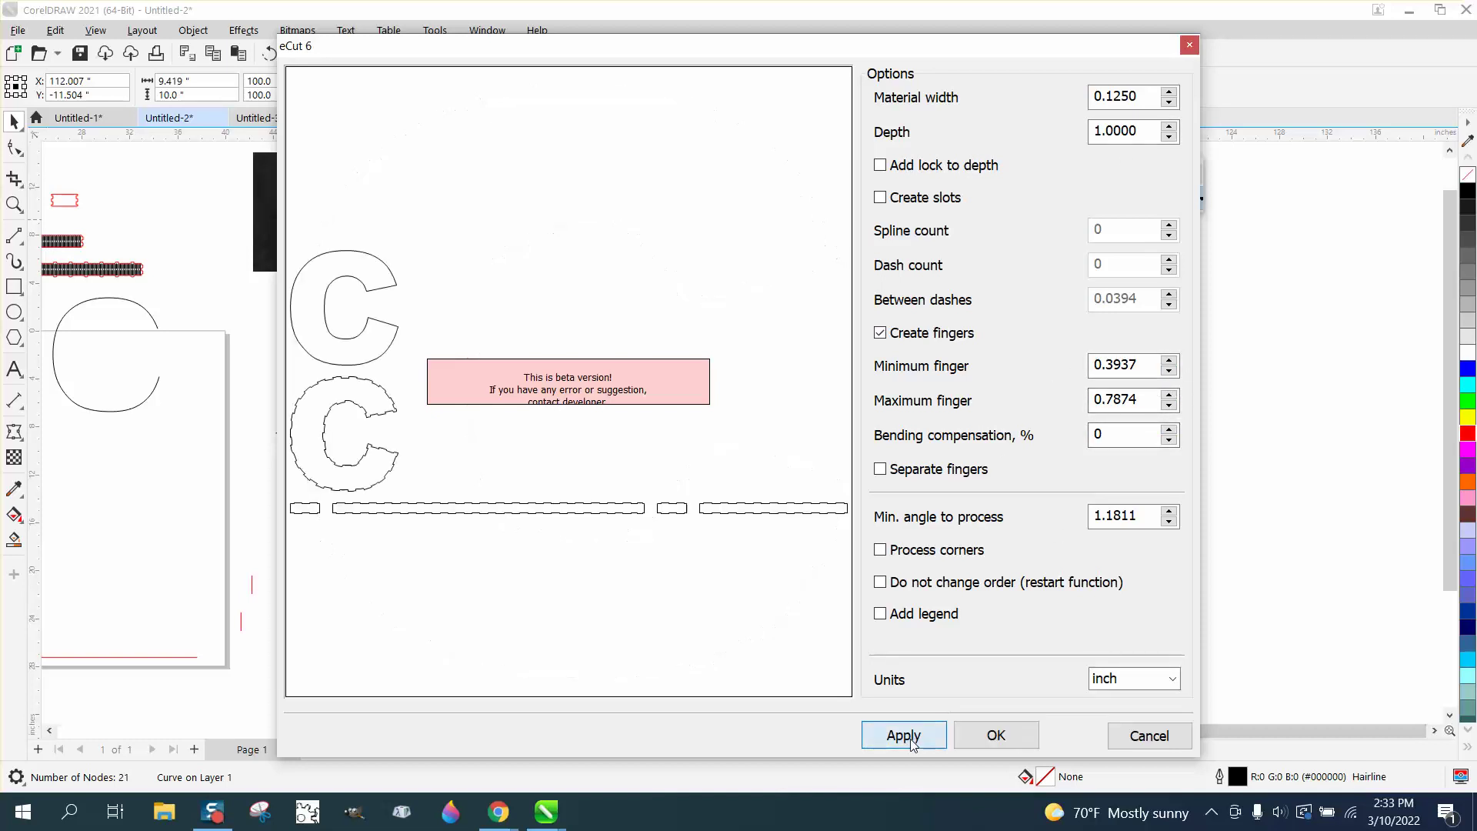
click(997, 737)
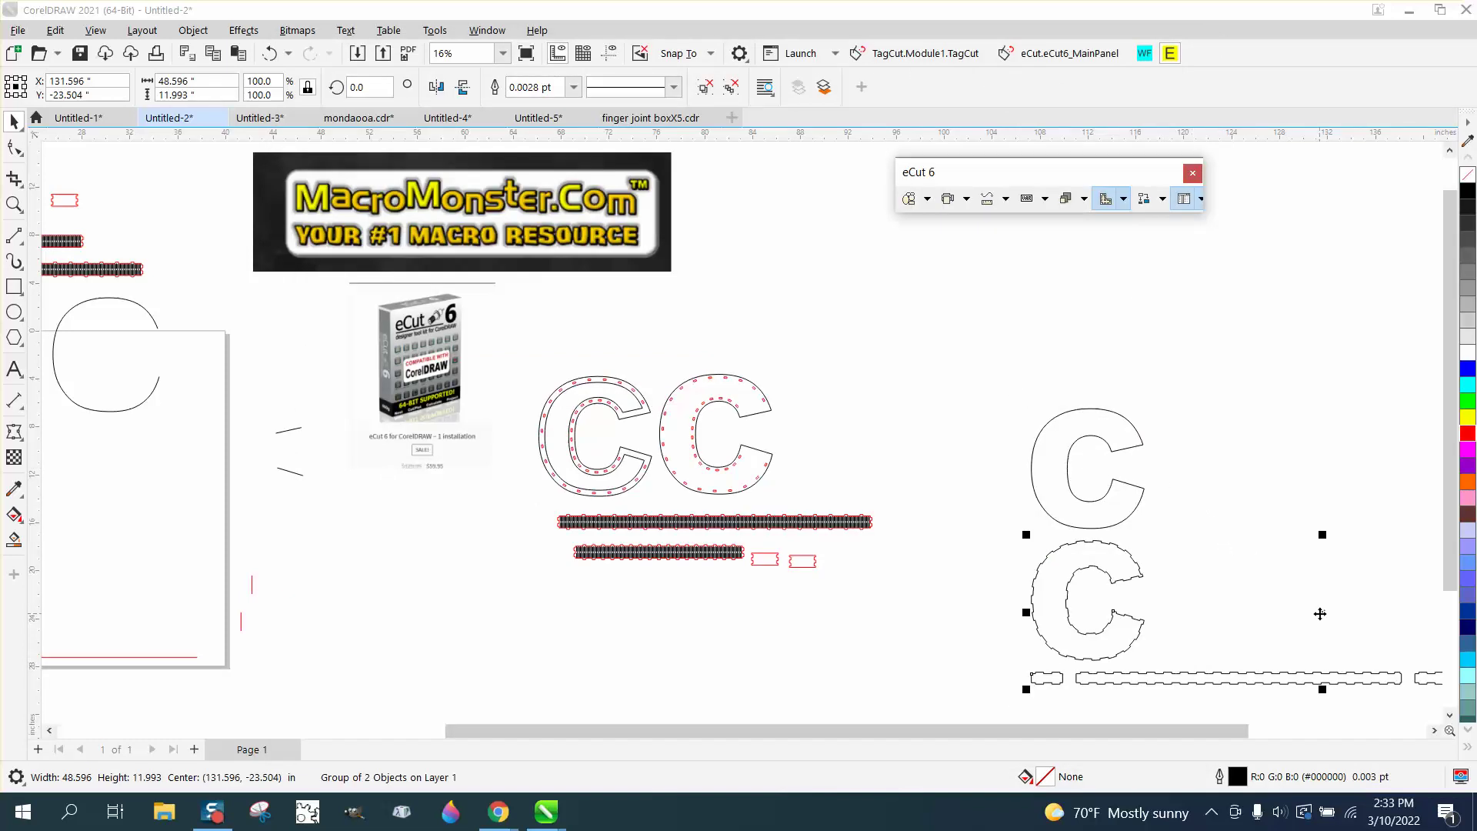
- Separate the original C from the generated finger-jointed group, placing the original above and the group below it
drag(1319, 613, 1236, 452)
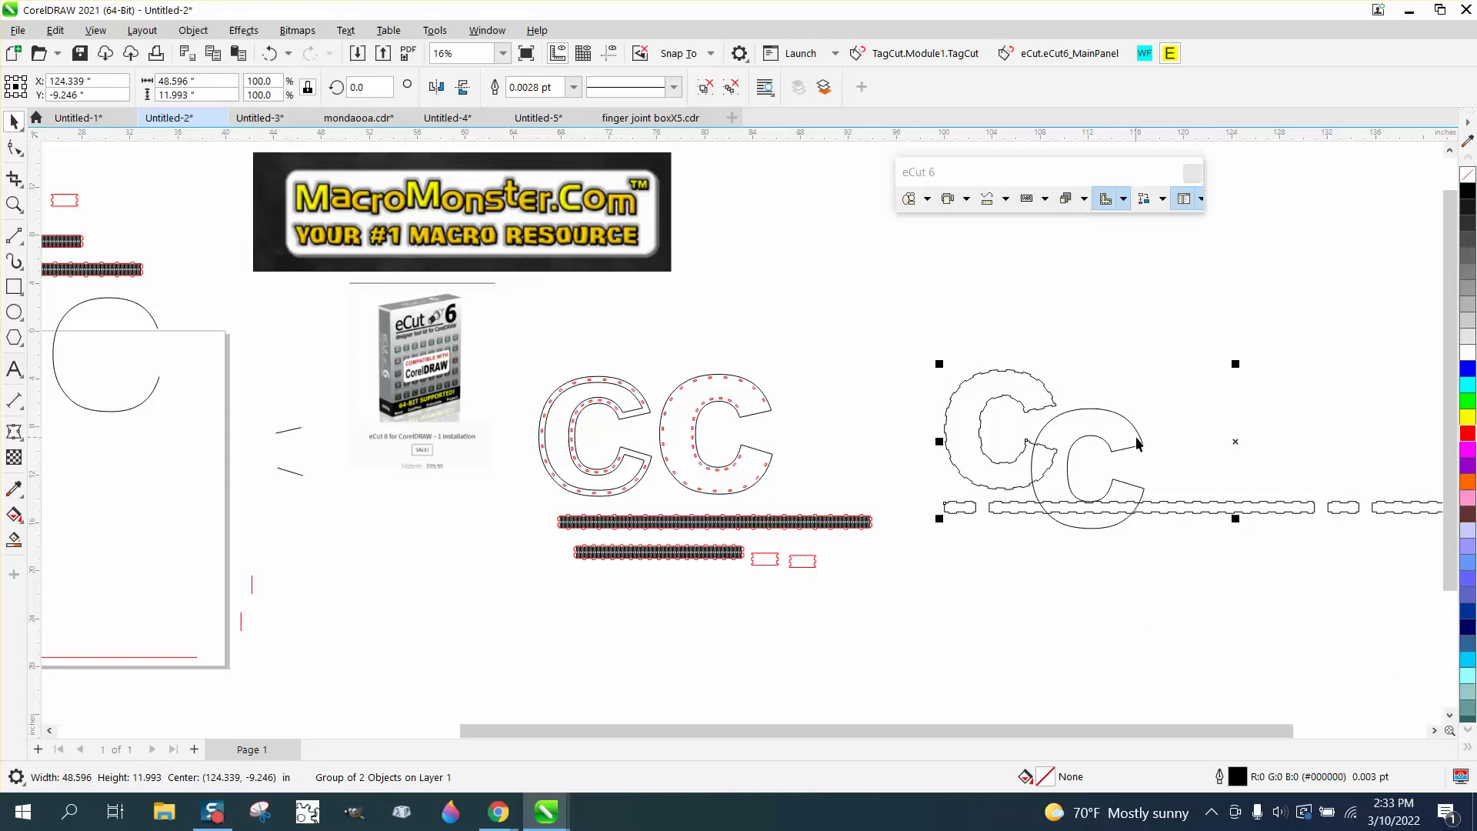
drag(1138, 443, 1158, 308)
scroll(1010, 504, down, 1)
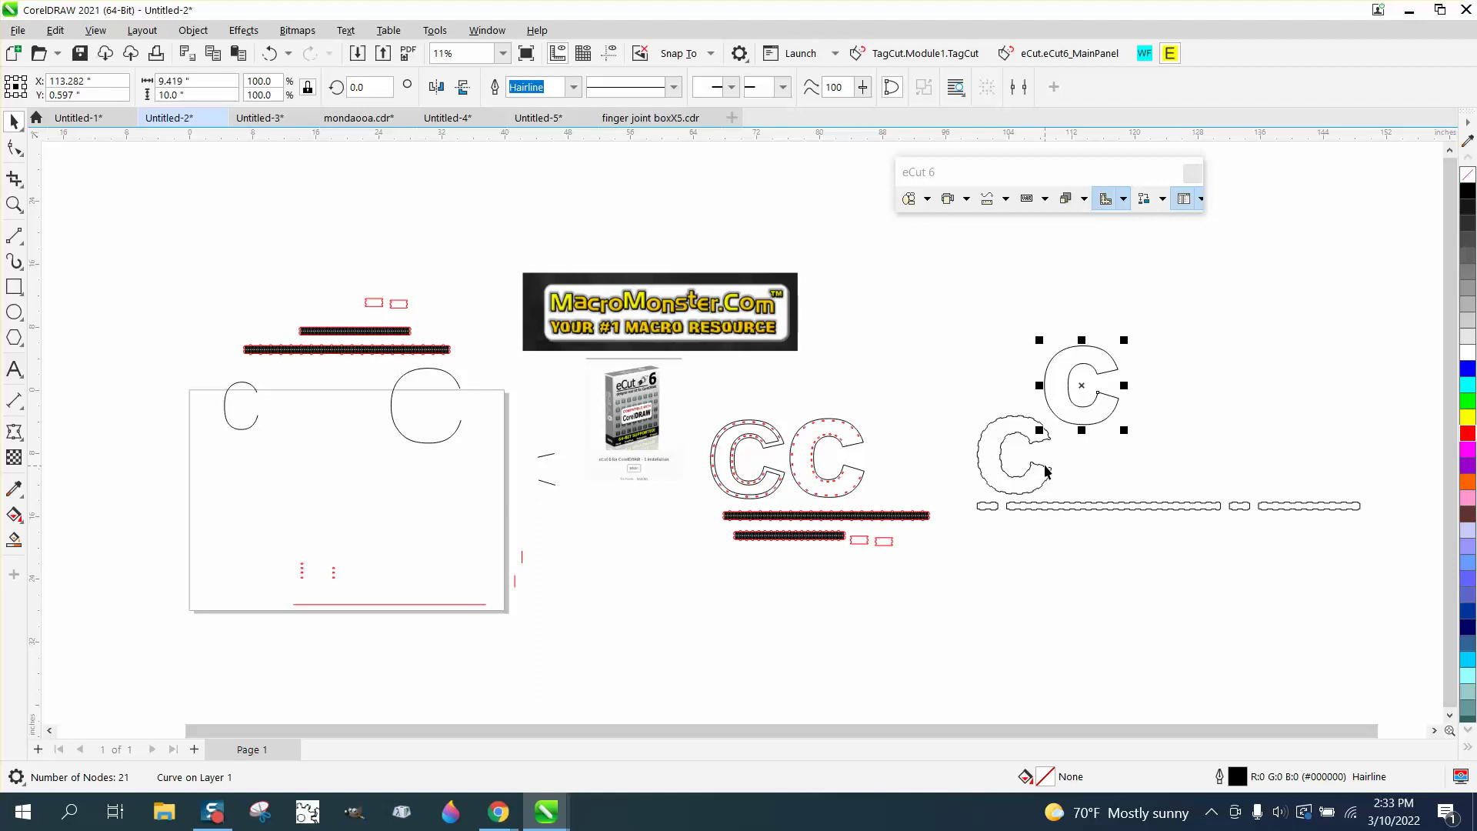
click(1057, 493)
drag(1051, 475, 1069, 573)
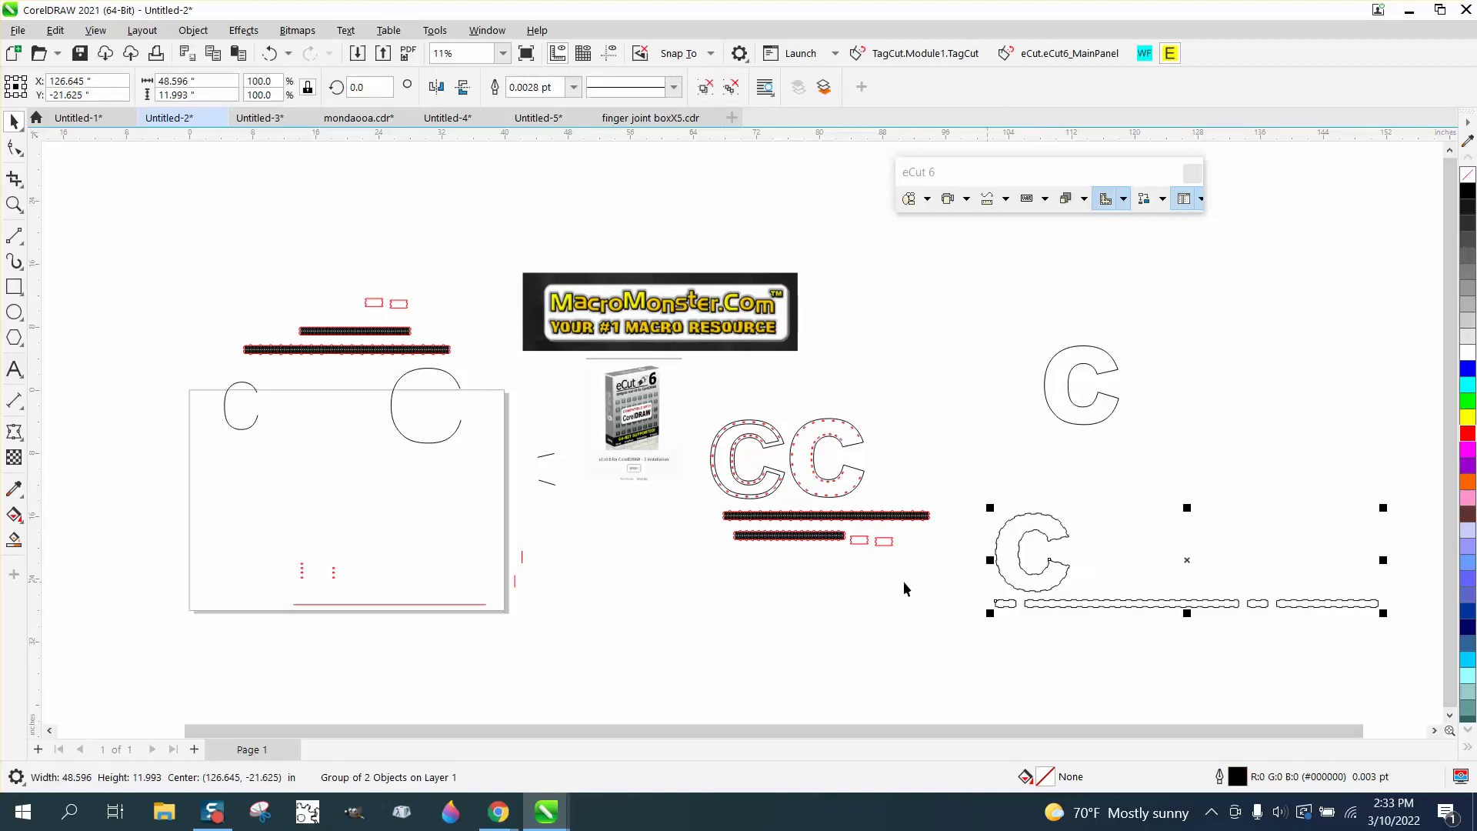
- Ungroup the generated finger-jointed C and its side strips
click(13, 204)
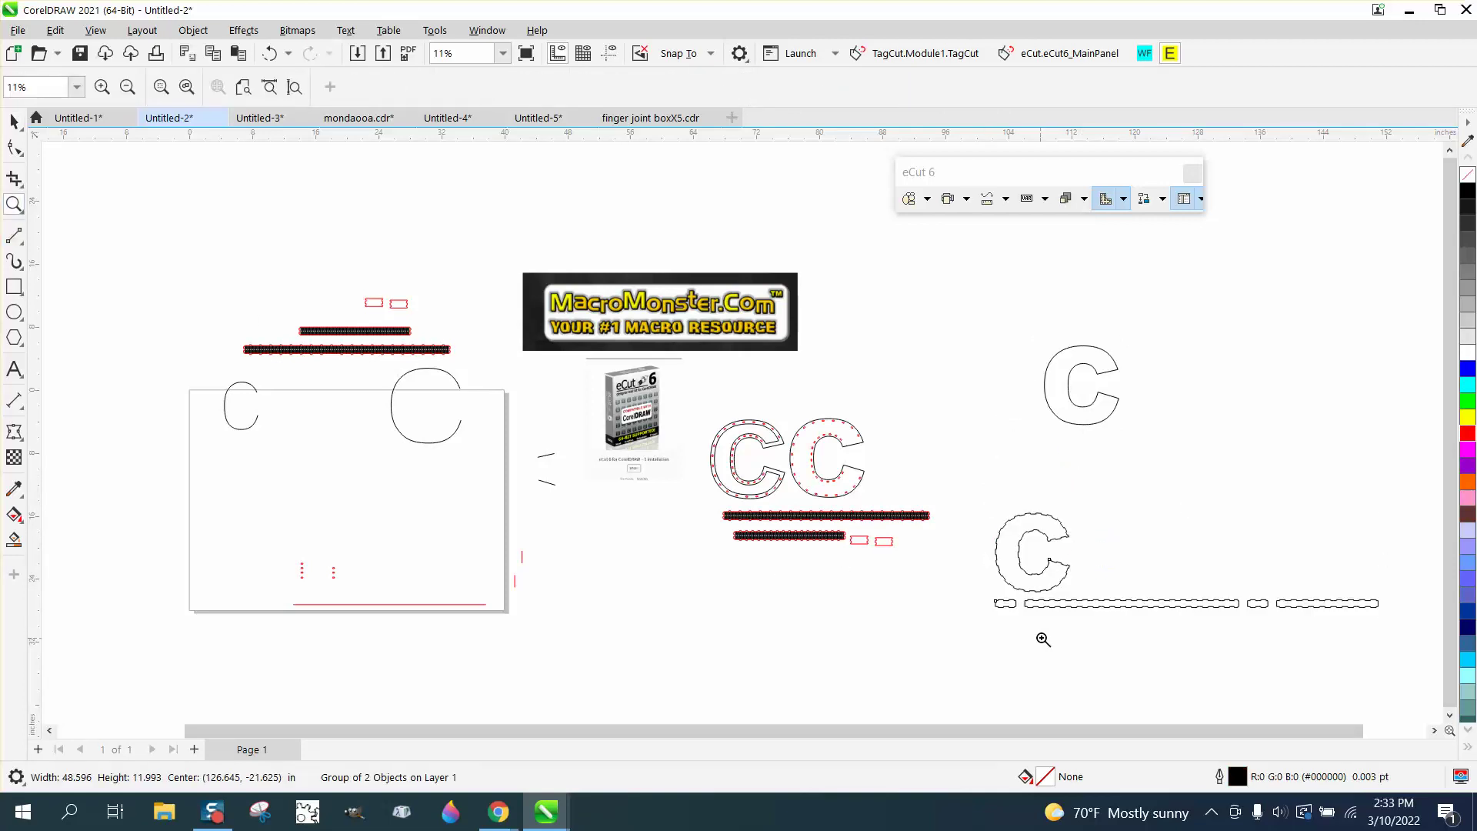
drag(1111, 607, 1153, 619)
scroll(772, 548, down, 2)
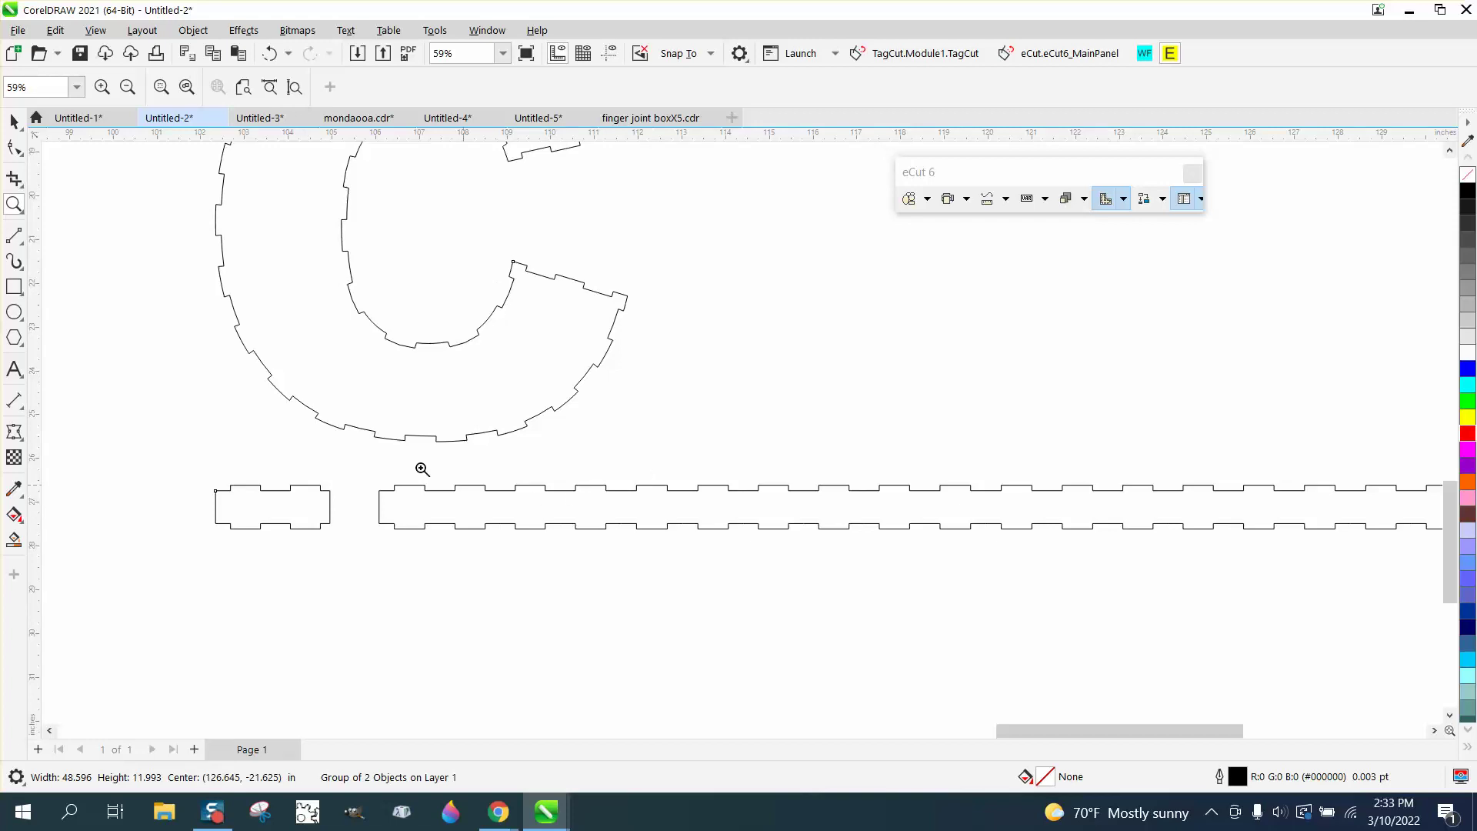
click(451, 512)
scroll(447, 538, down, 2)
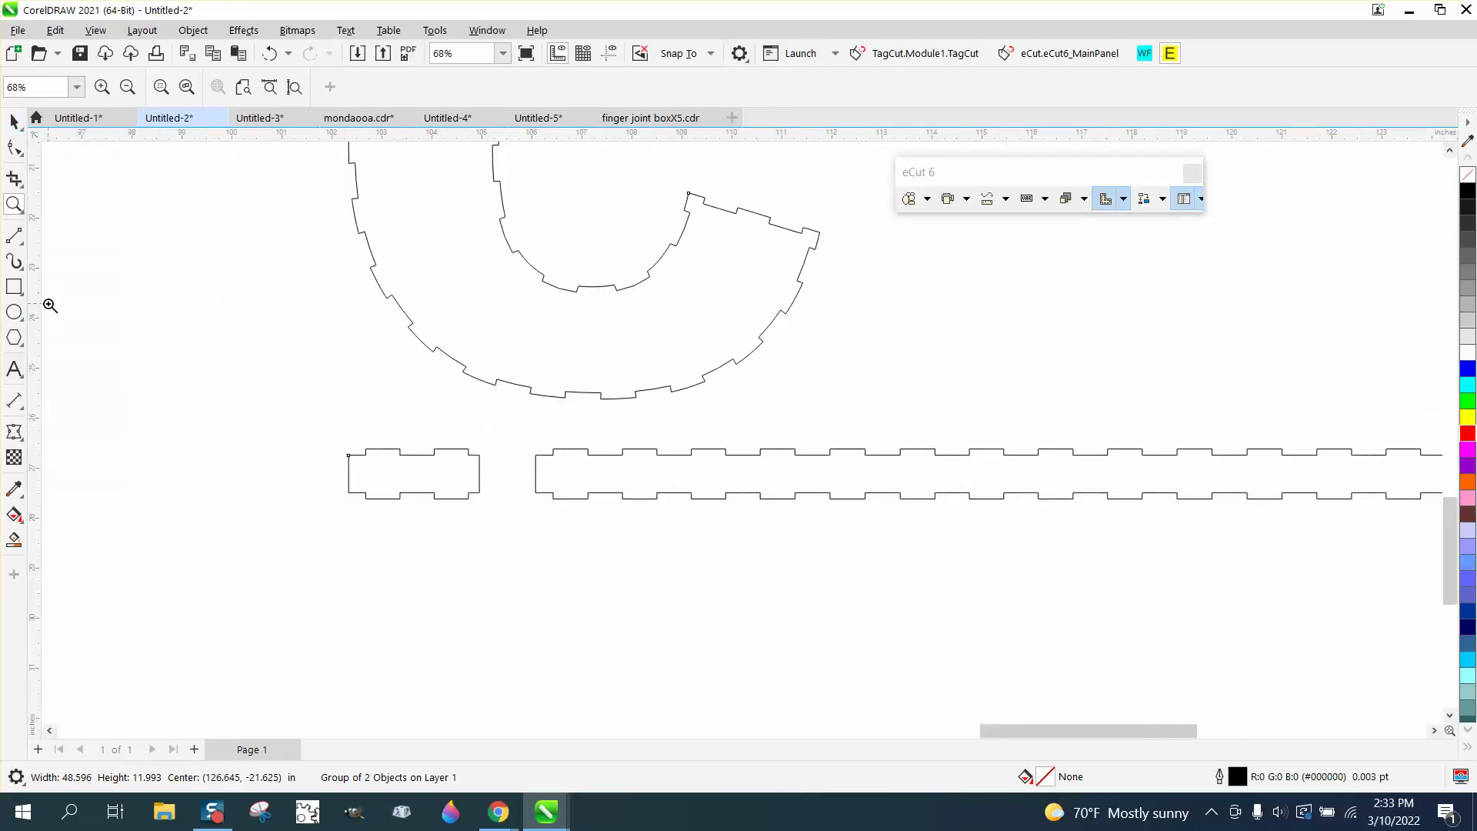
scroll(280, 429, down, 2)
click(13, 120)
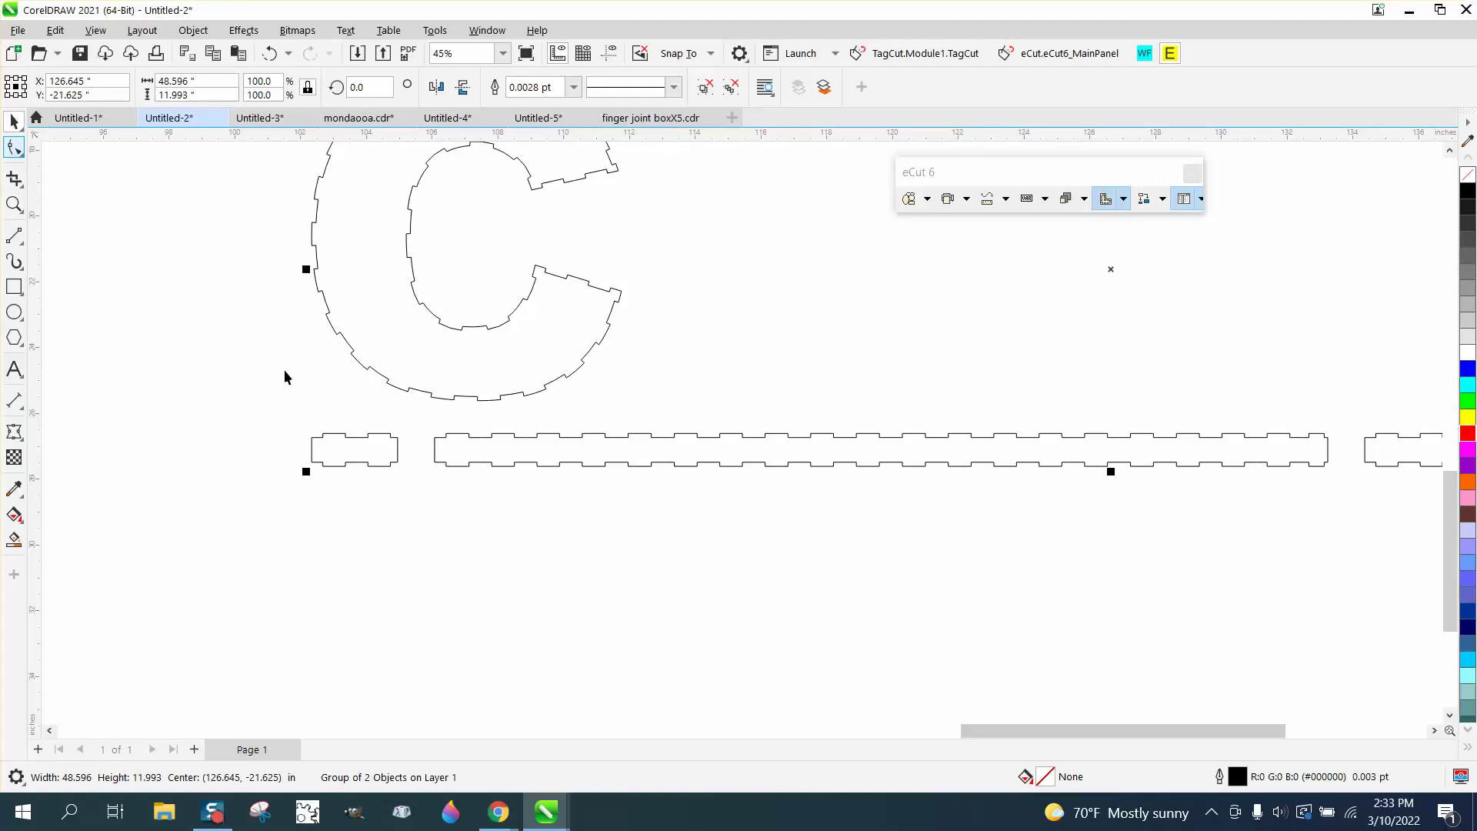
click(193, 30)
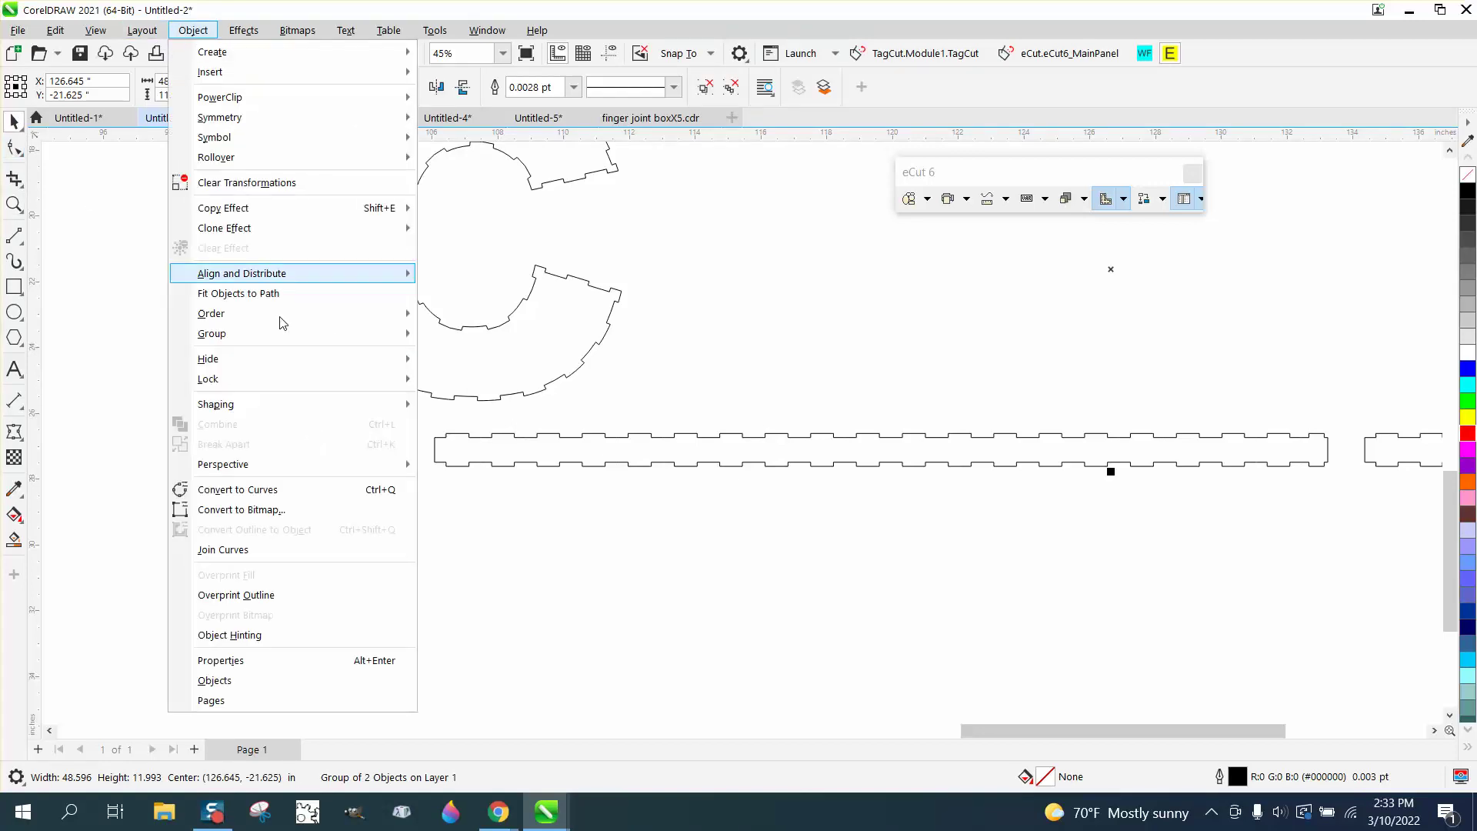
mouse_move(284, 341)
click(464, 355)
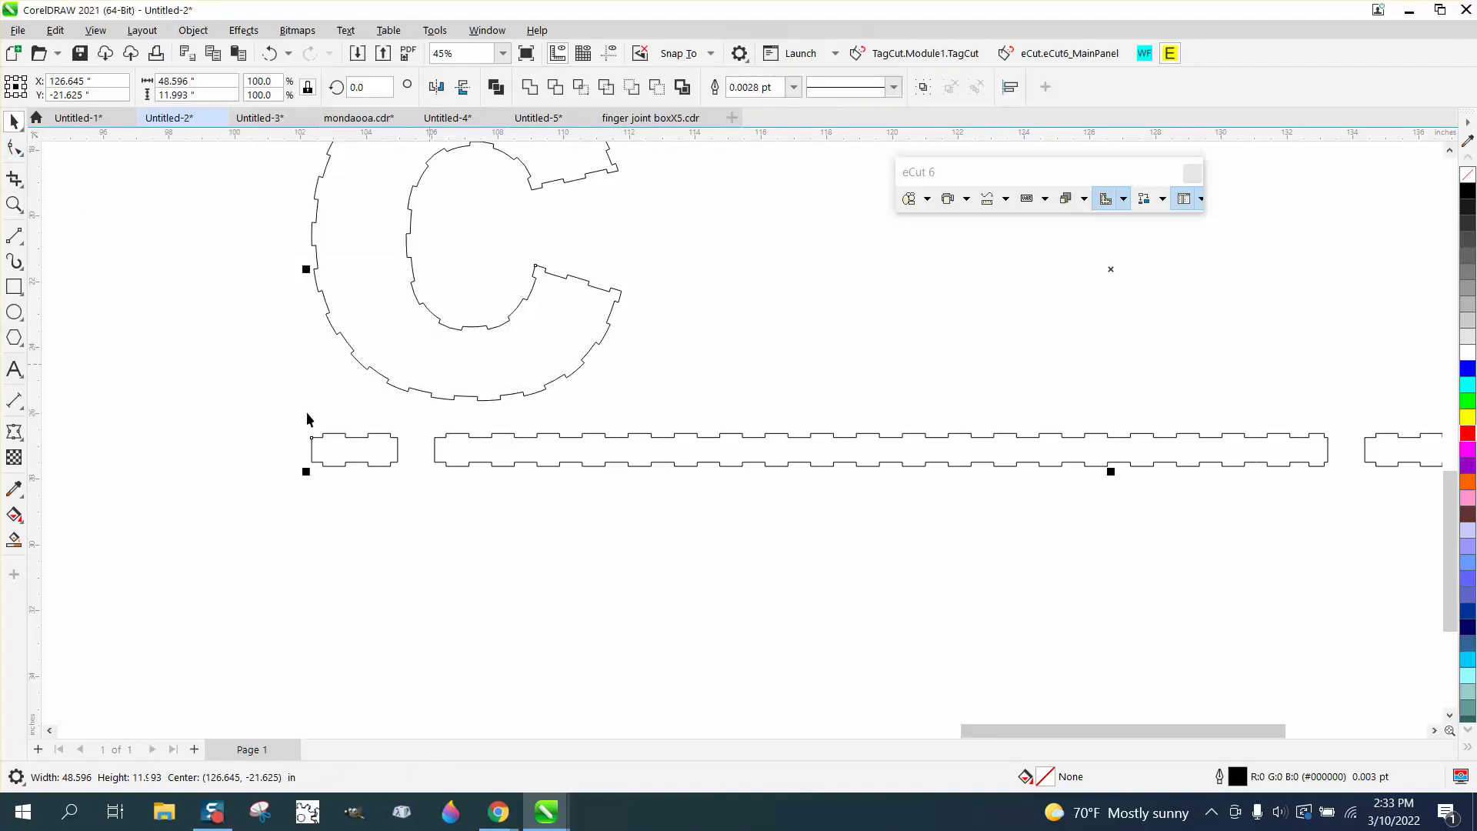
- Shift the row of side strips away from under the finger-jointed C and break the curve apart into individual strips
click(359, 459)
drag(360, 445, 256, 457)
click(193, 30)
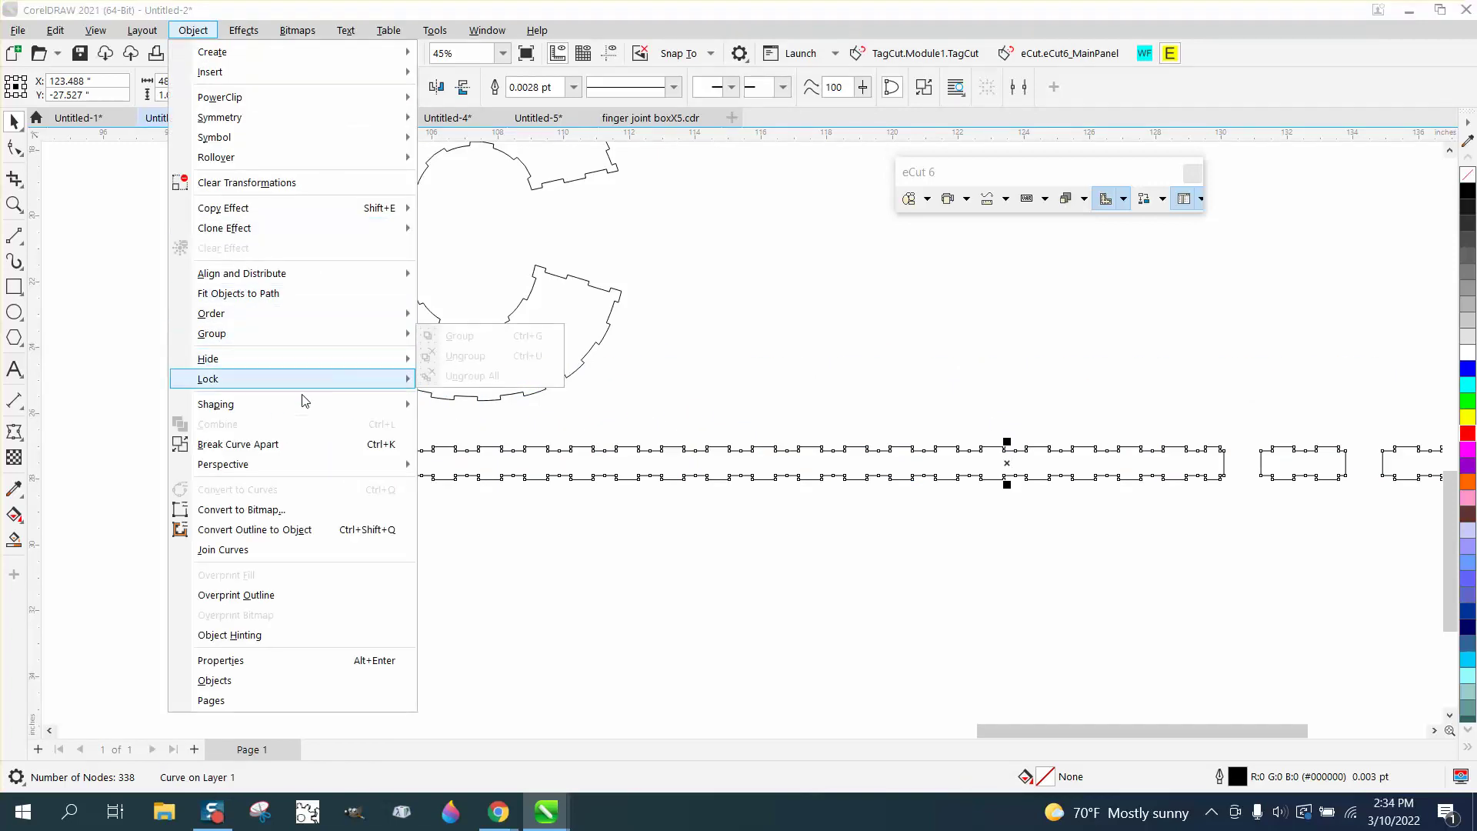
click(261, 444)
click(247, 452)
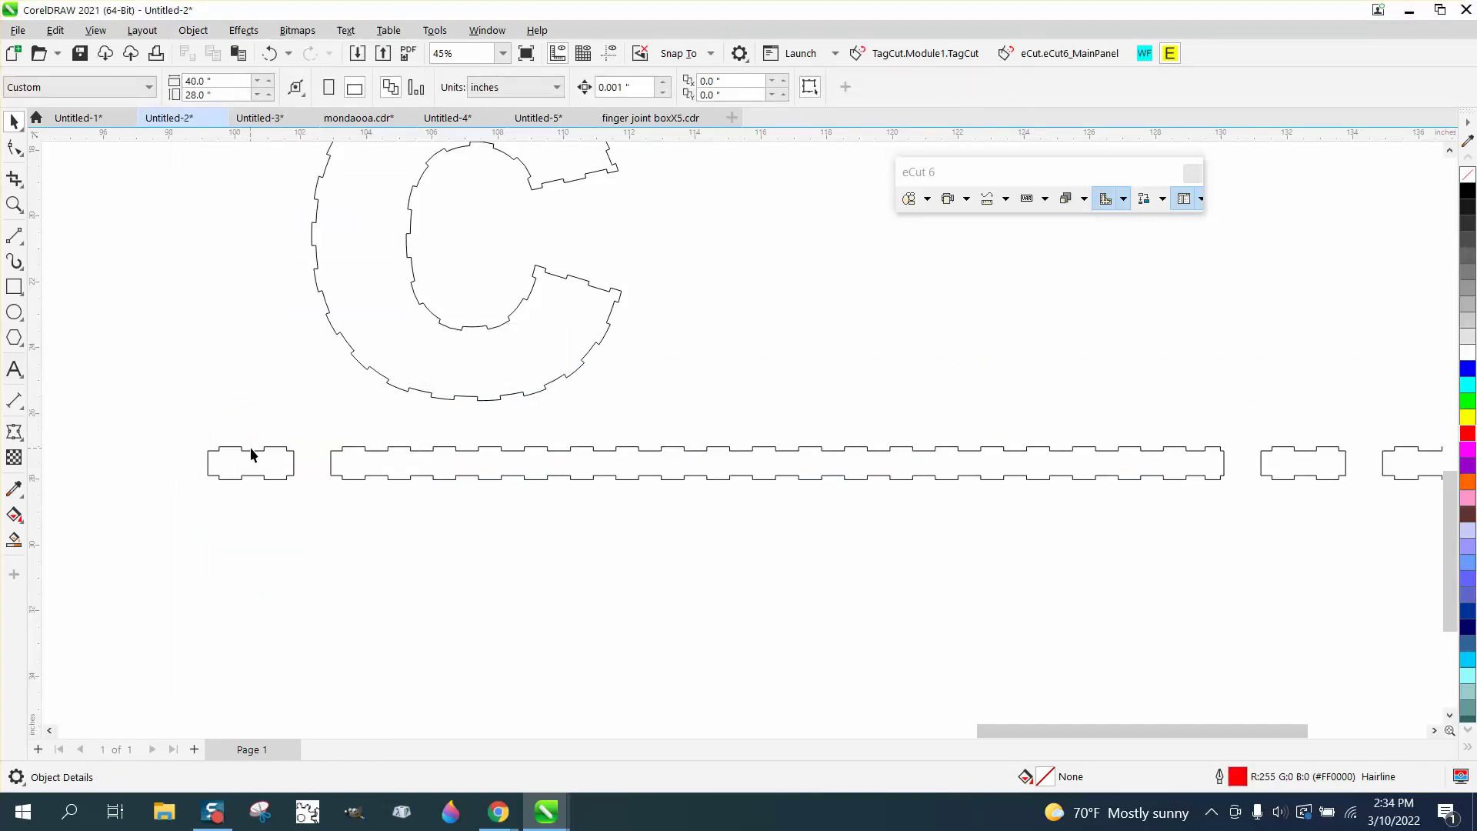
- Move the first short strip into the opening of the C and rotate it to about 341° to match the lower arm's end
drag(251, 446, 662, 248)
click(591, 251)
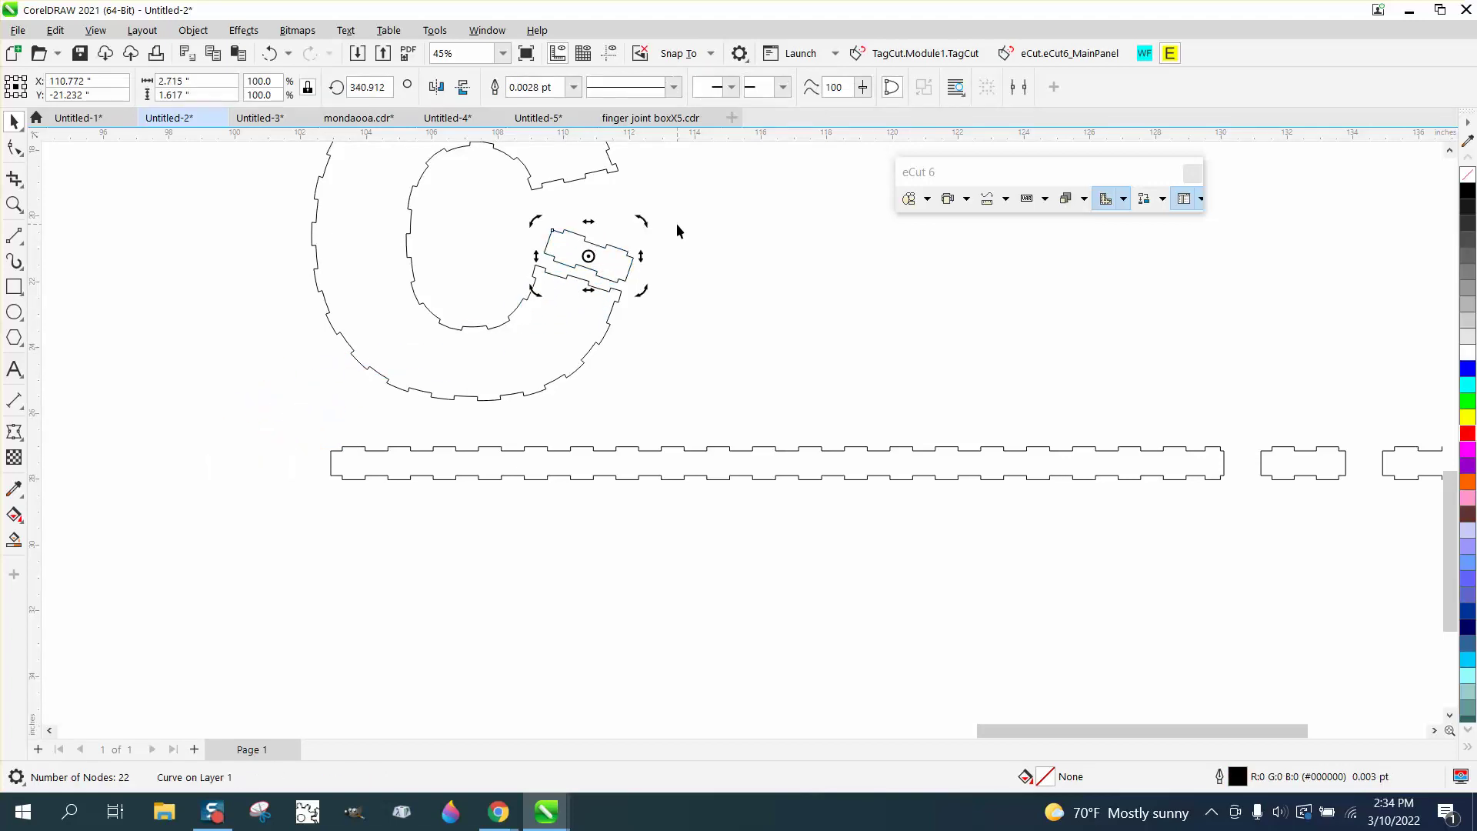
click(423, 248)
- Snap the short strip's lower finger corner onto the matching notch corner at the end of the C's lower arm
click(15, 206)
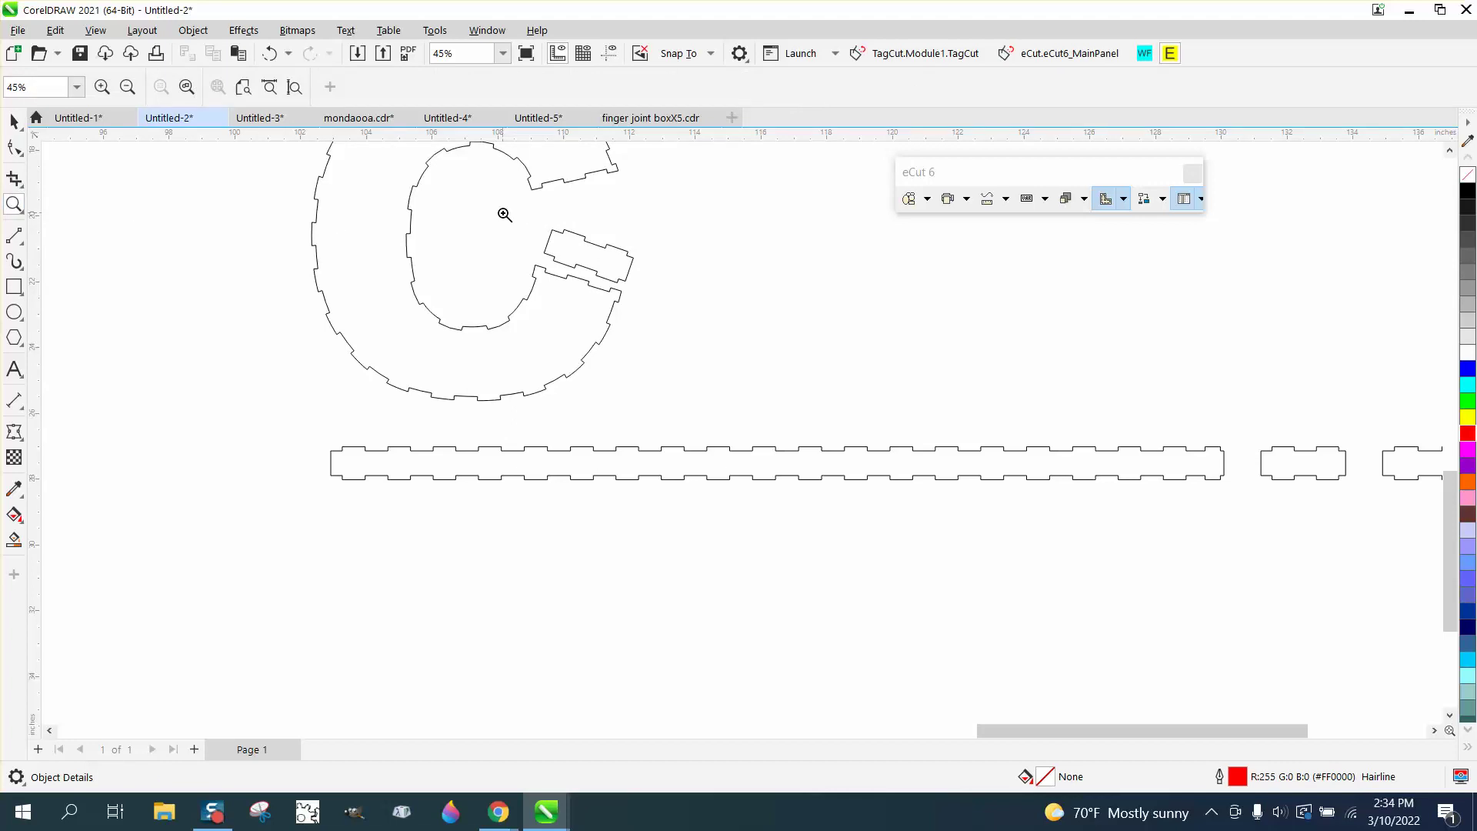
drag(504, 215, 692, 356)
click(14, 121)
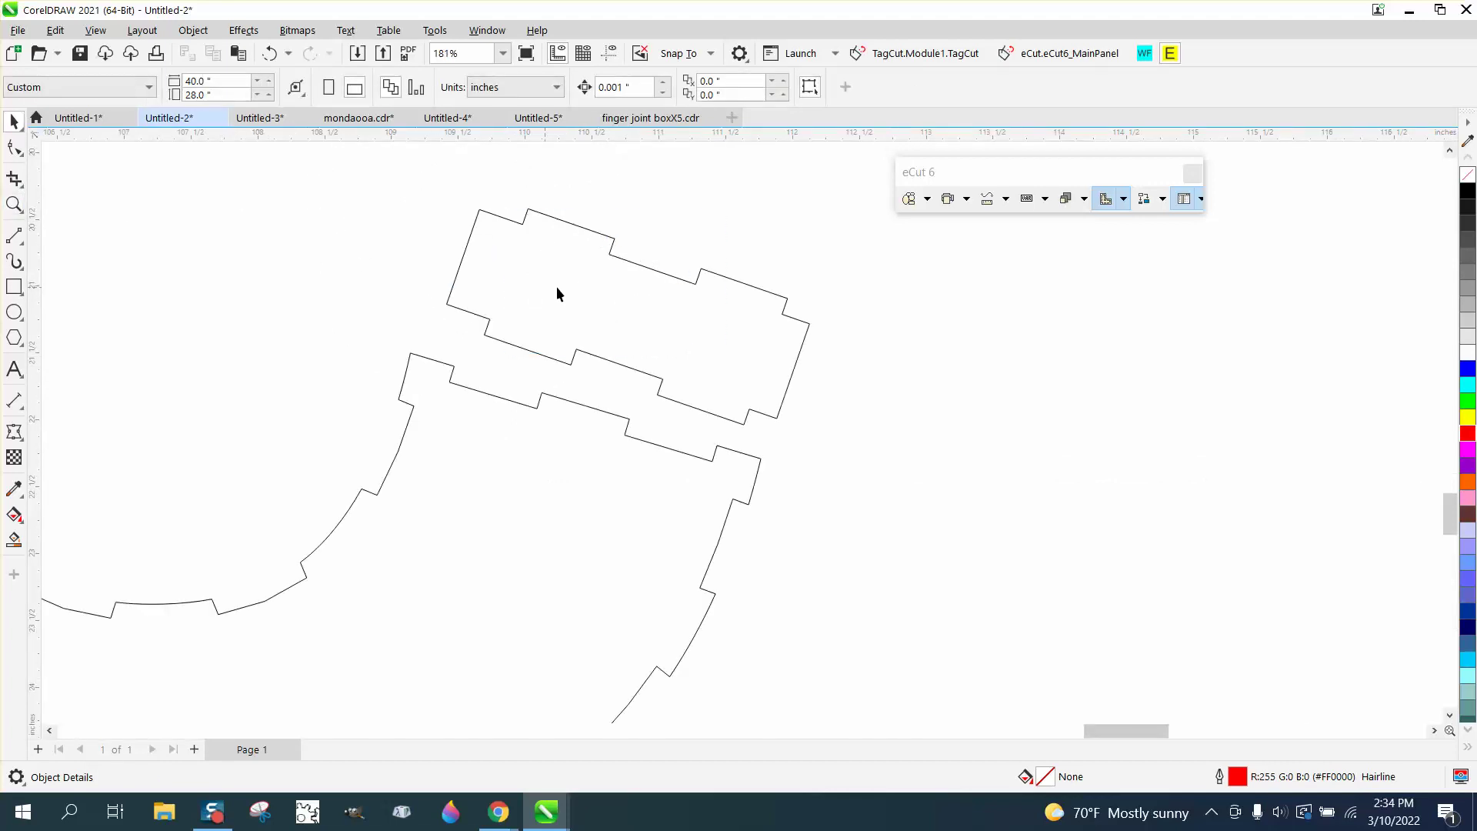
click(609, 260)
click(610, 250)
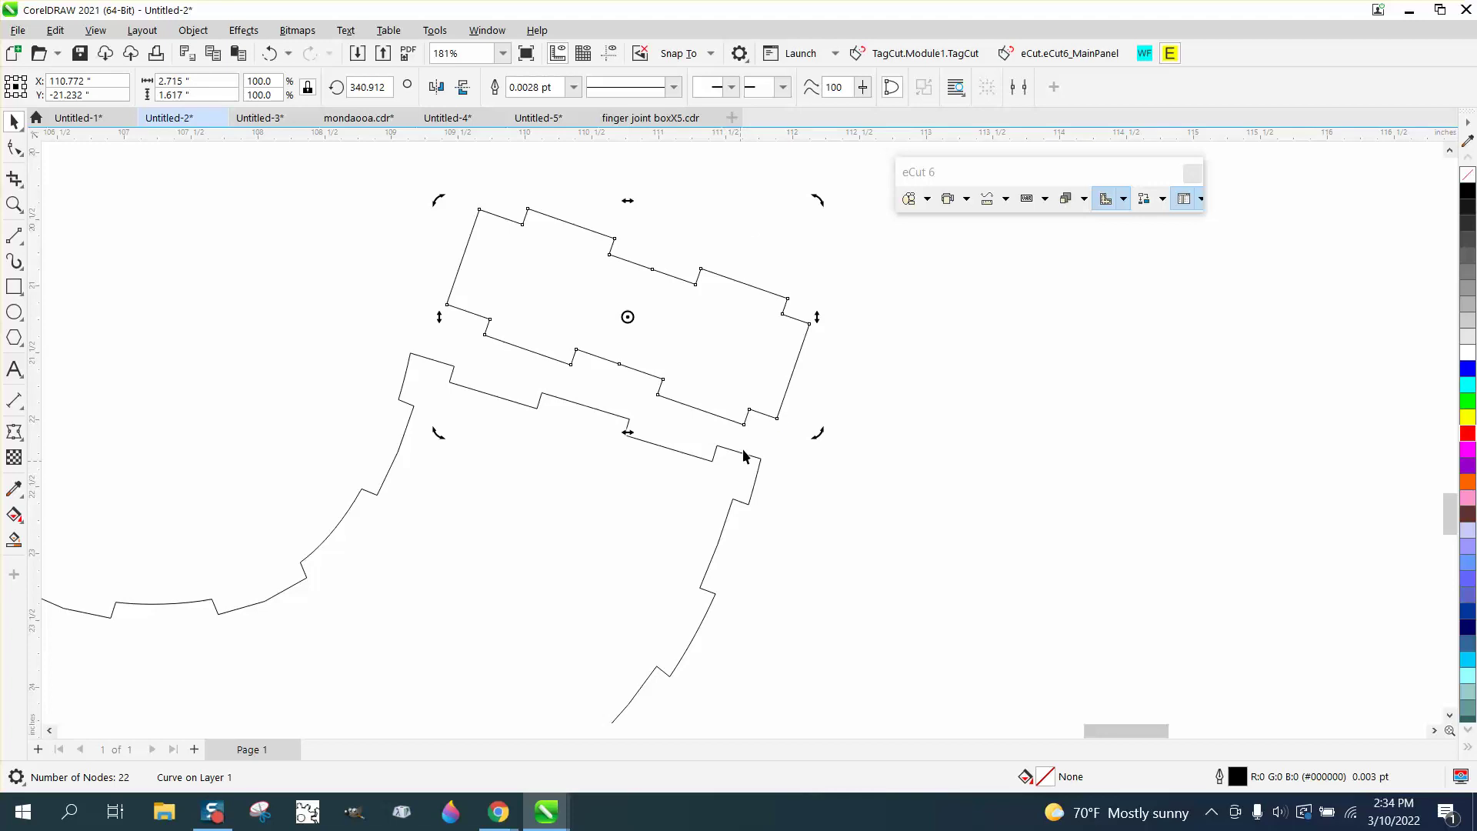
drag(744, 423, 713, 462)
key(Escape)
click(708, 456)
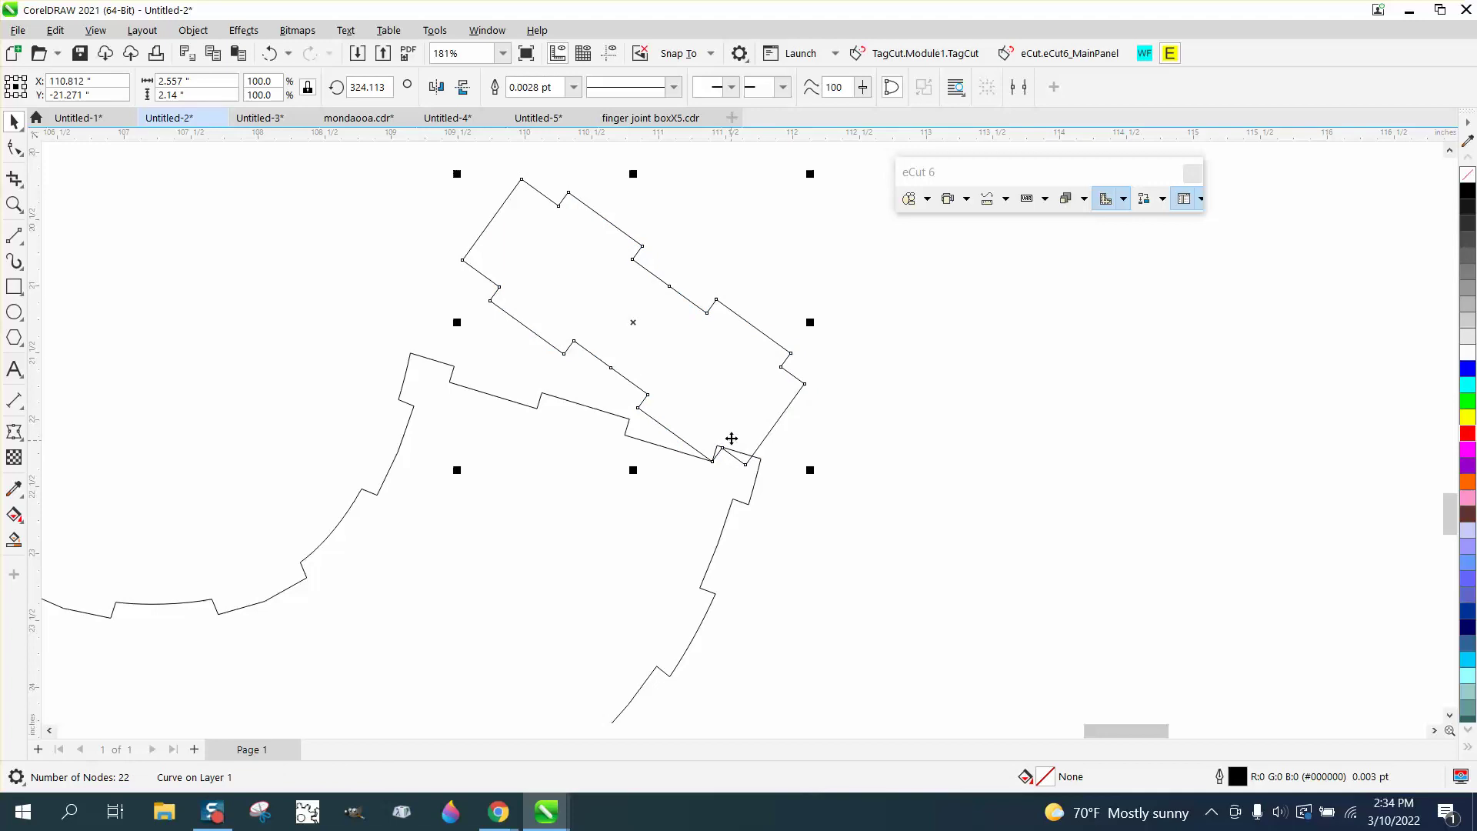
- Rotate the short strip around the snapped corner to about 343° so its fingers mesh with the lower arm's end
click(731, 431)
drag(633, 327, 713, 461)
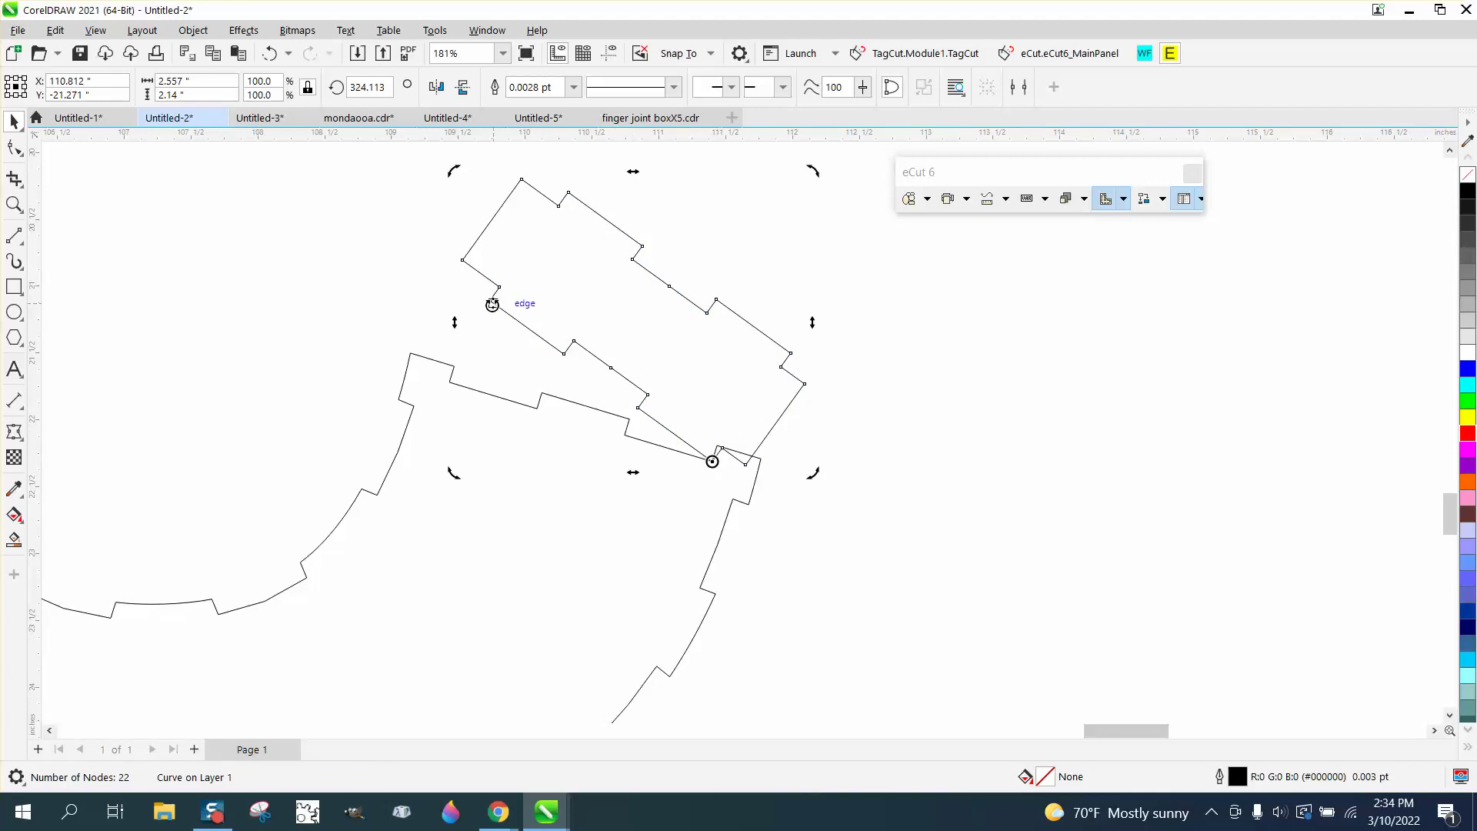
drag(492, 303, 580, 451)
click(9, 208)
scroll(517, 445, down, 1)
scroll(518, 444, down, 4)
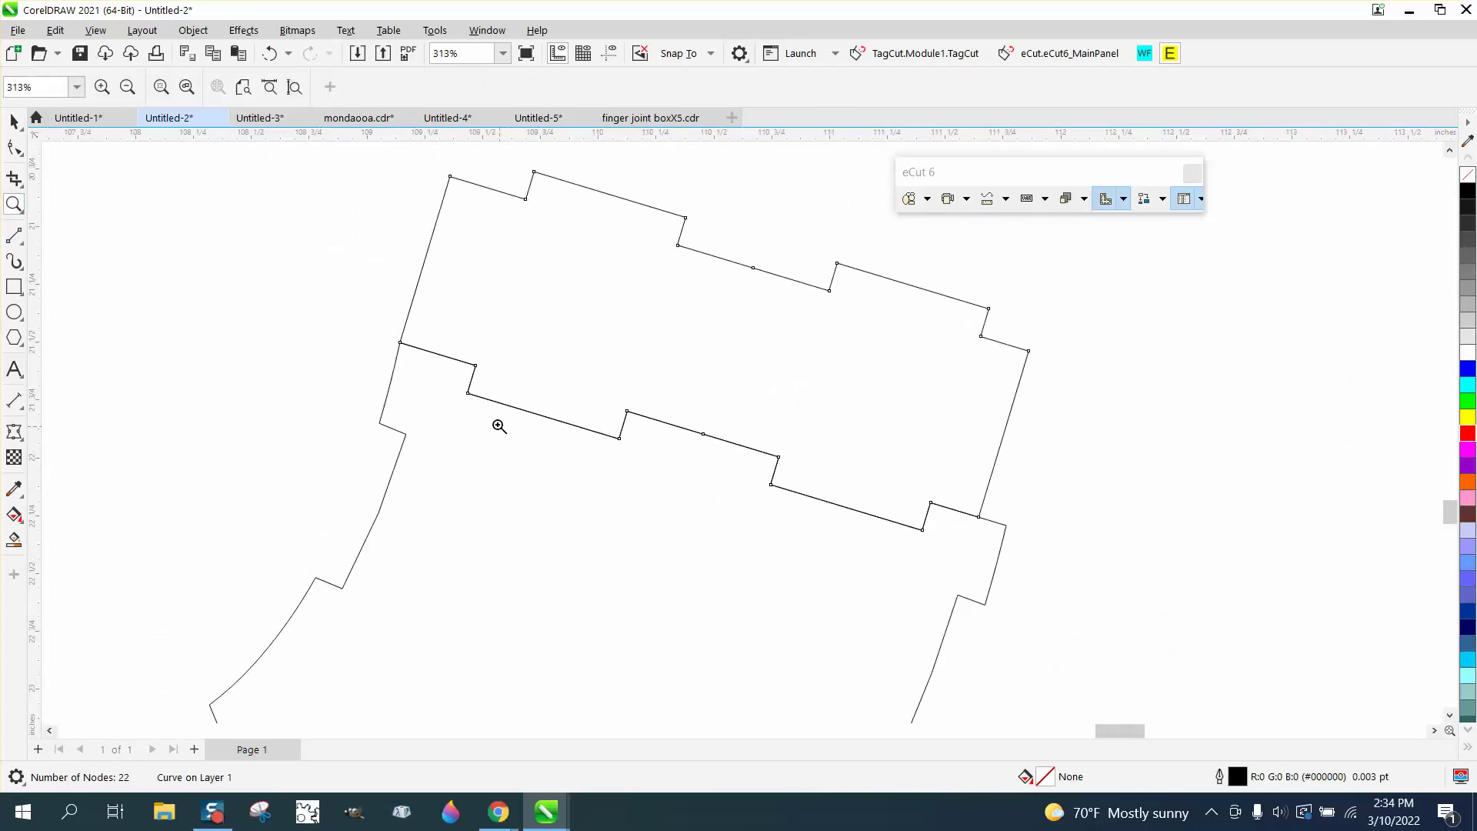
click(14, 121)
scroll(636, 392, down, 1)
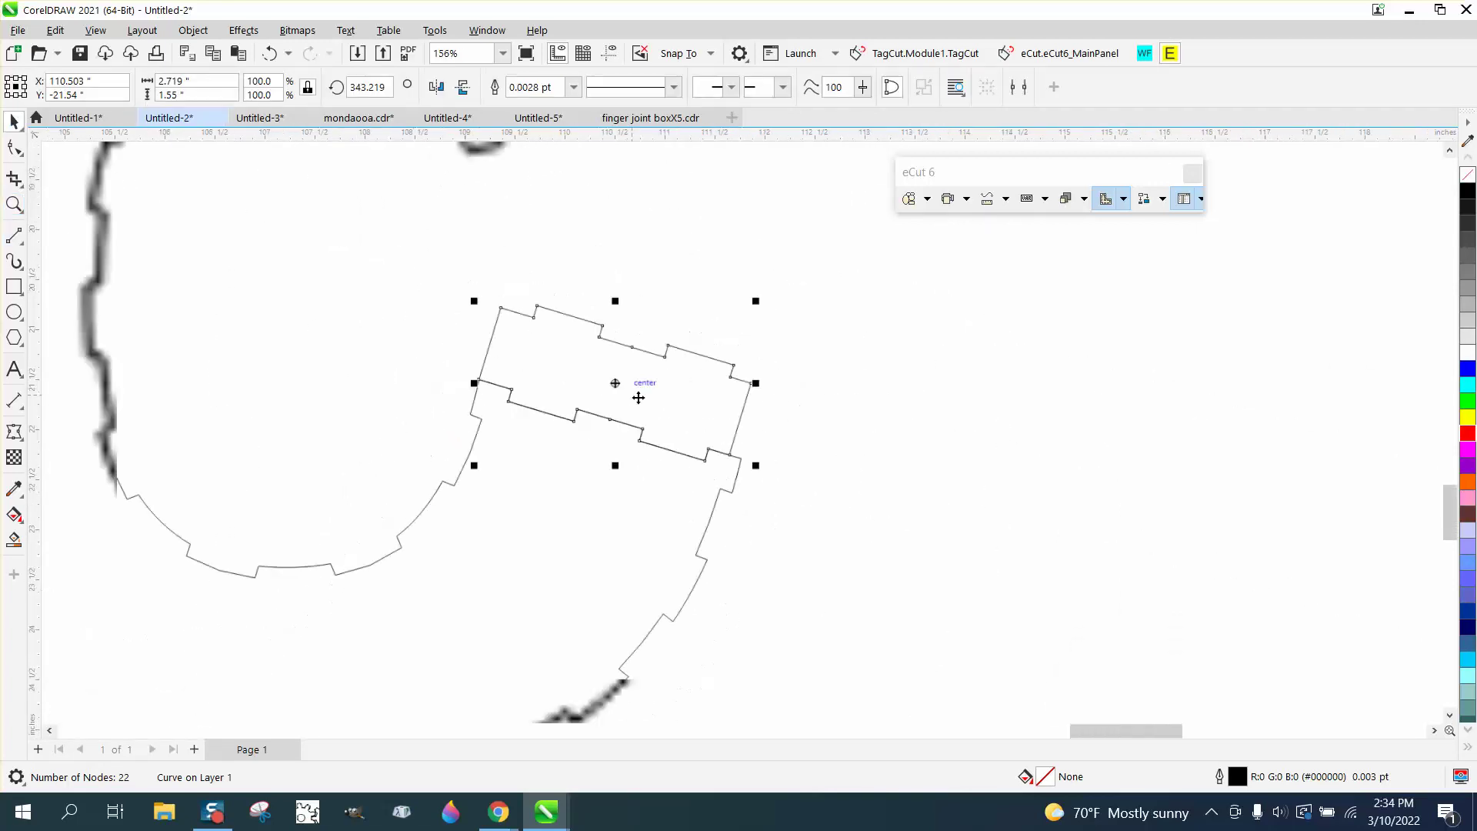
- Place the longest strip across the top of the C, the other short strip at the upper arm's end and the medium strip beneath the letter
scroll(769, 418, down, 2)
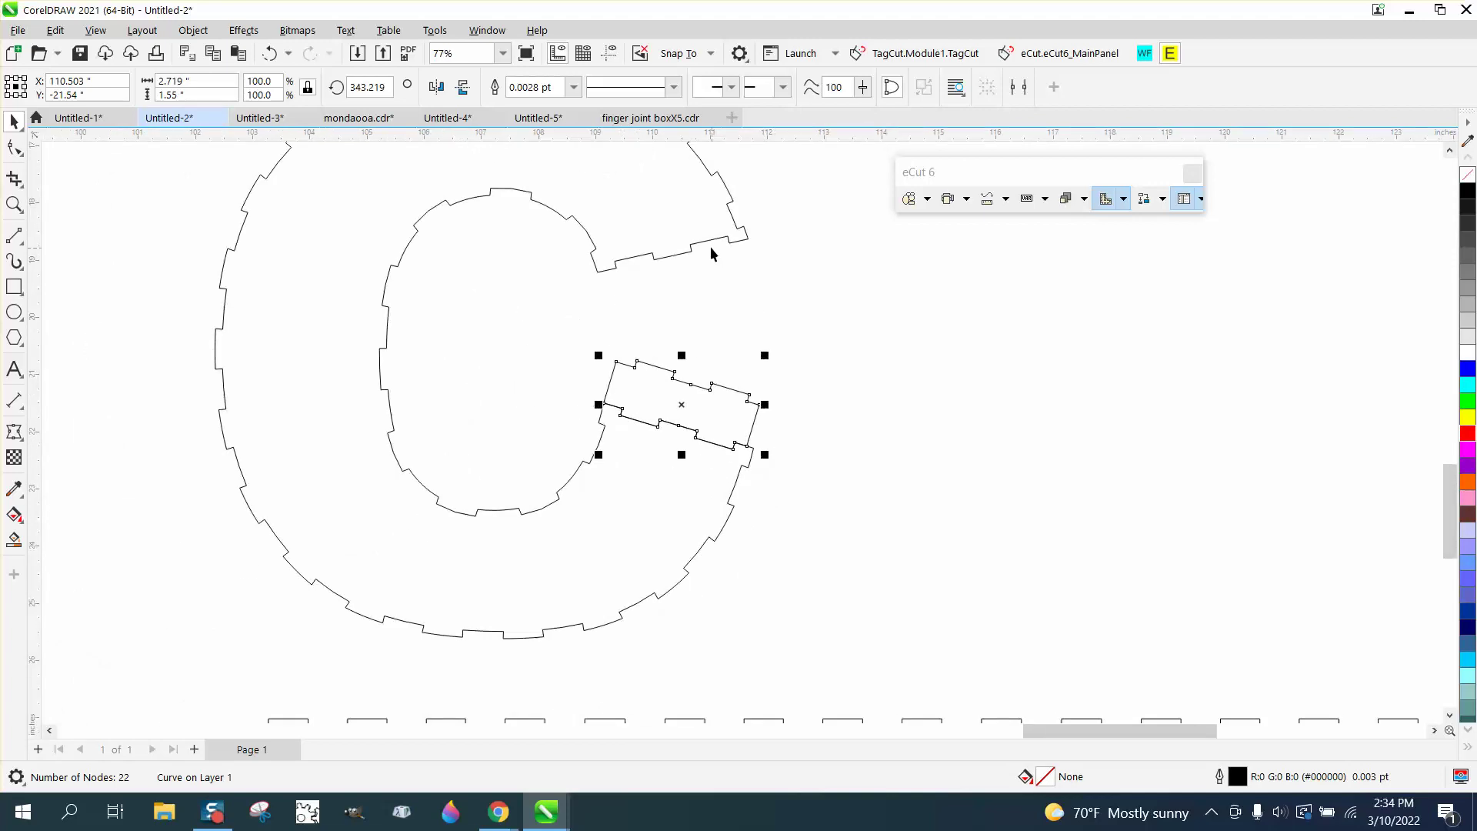
scroll(614, 443, down, 2)
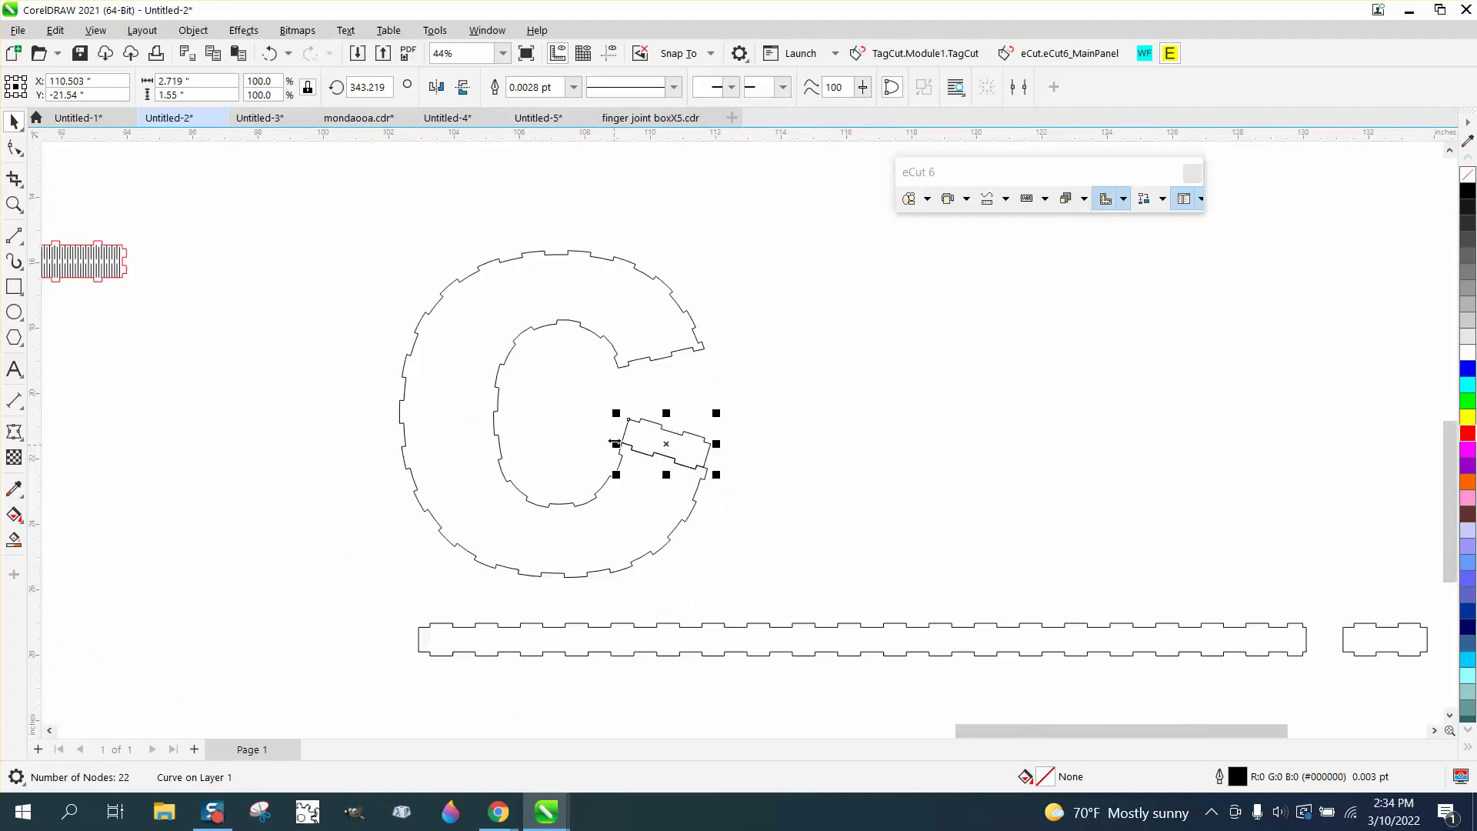
drag(763, 633, 597, 253)
drag(1415, 653, 711, 387)
scroll(977, 666, down, 1)
drag(1386, 646, 646, 627)
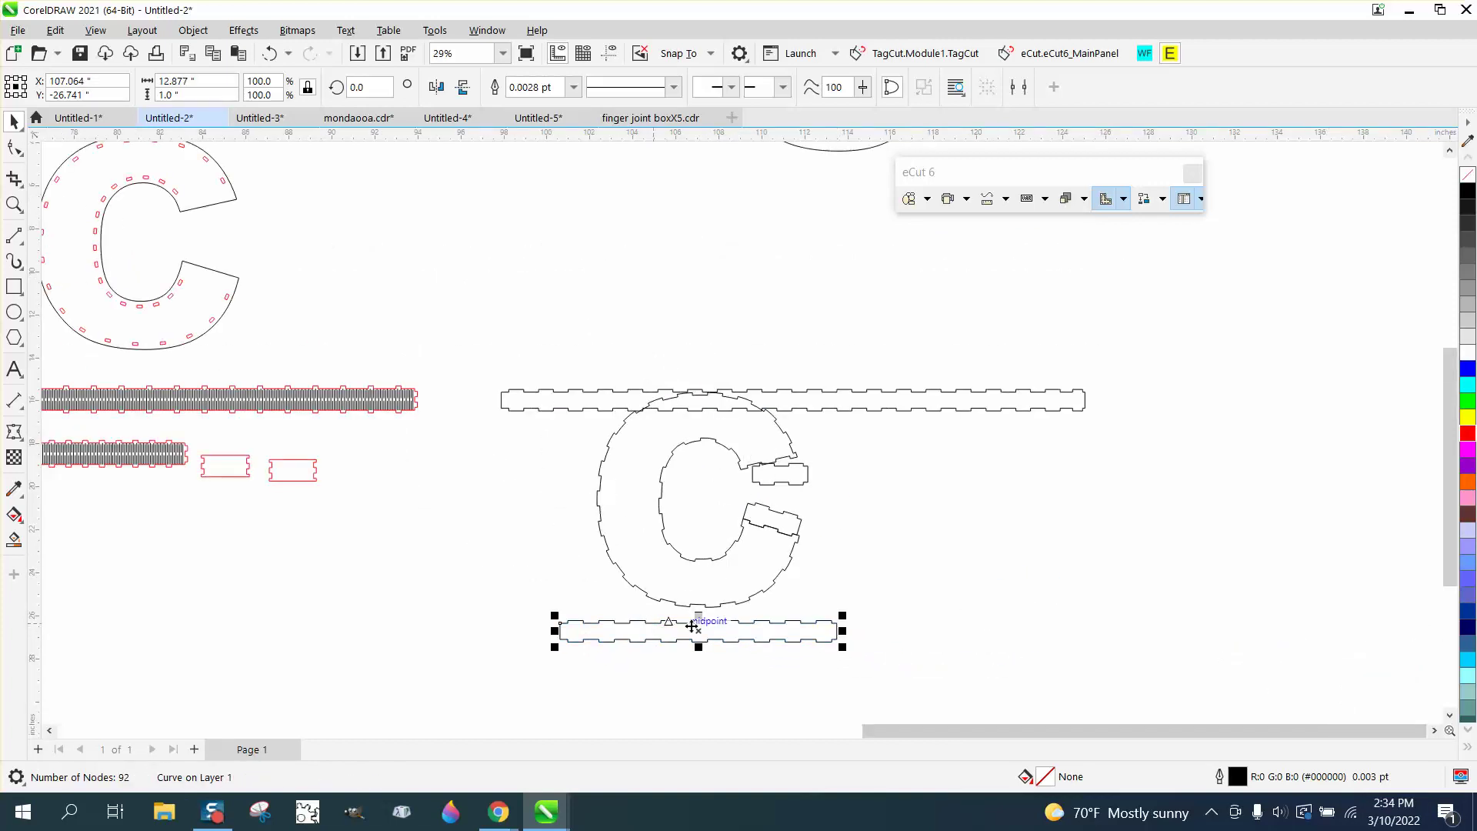
- Move all four side strips clear of the finger-jointed C, into the empty area on its right side
drag(786, 474, 952, 463)
drag(799, 522, 1028, 520)
drag(943, 404, 1223, 423)
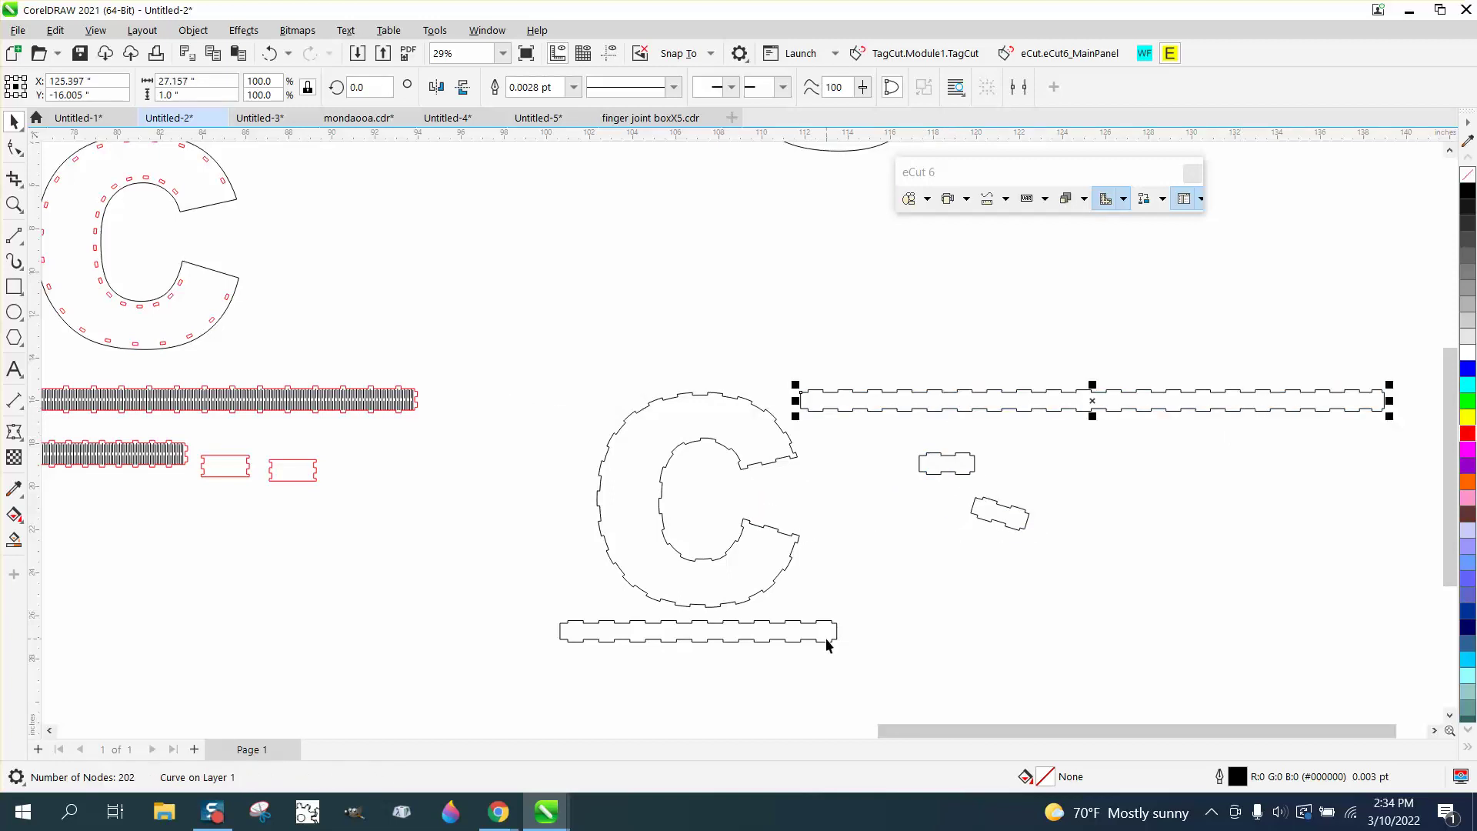
drag(824, 635, 1119, 622)
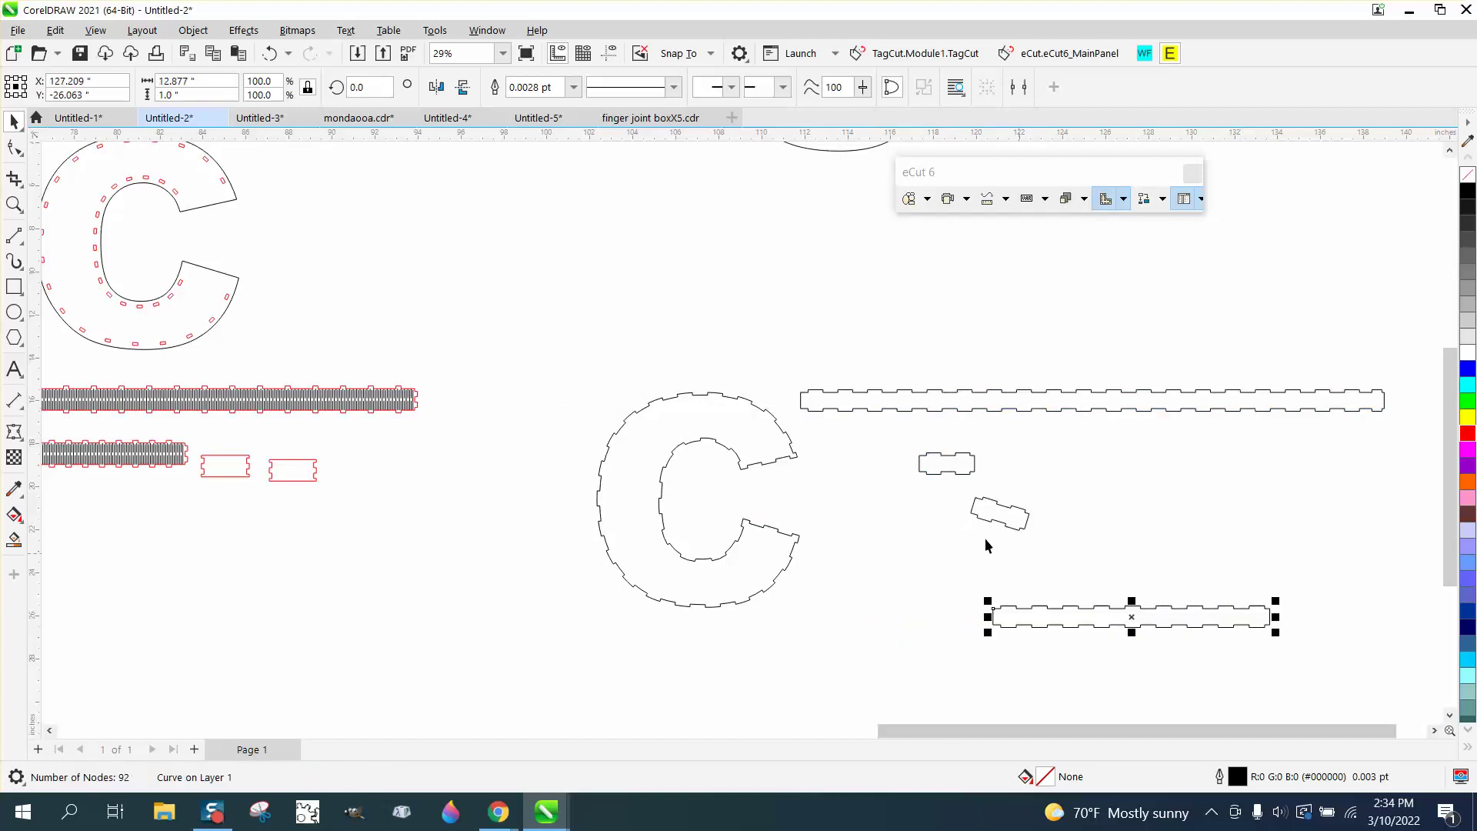
- Place a duplicate of the finger-jointed C below and to the left of the original
click(764, 467)
click(763, 464)
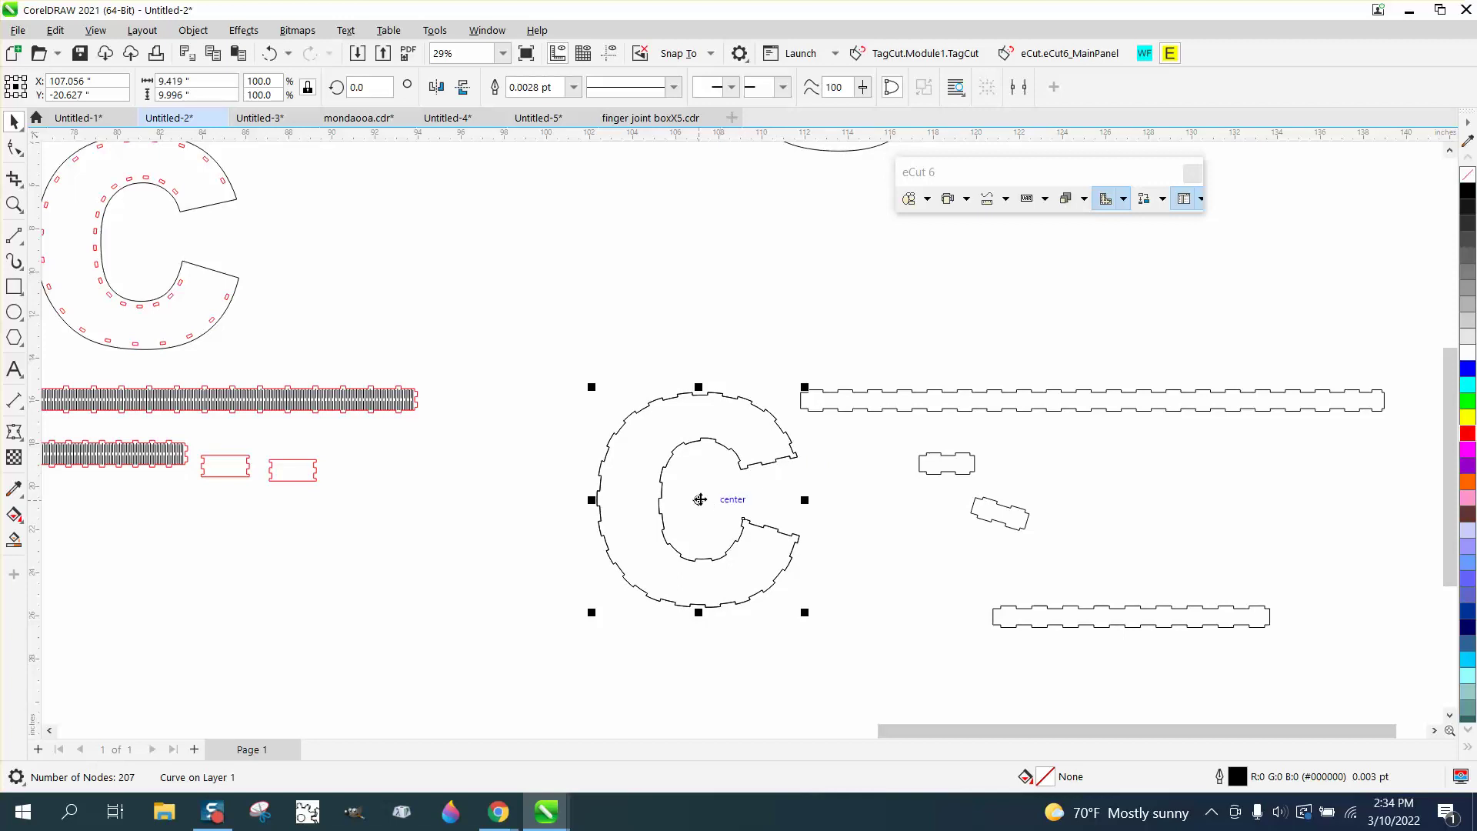
drag(697, 499, 463, 588)
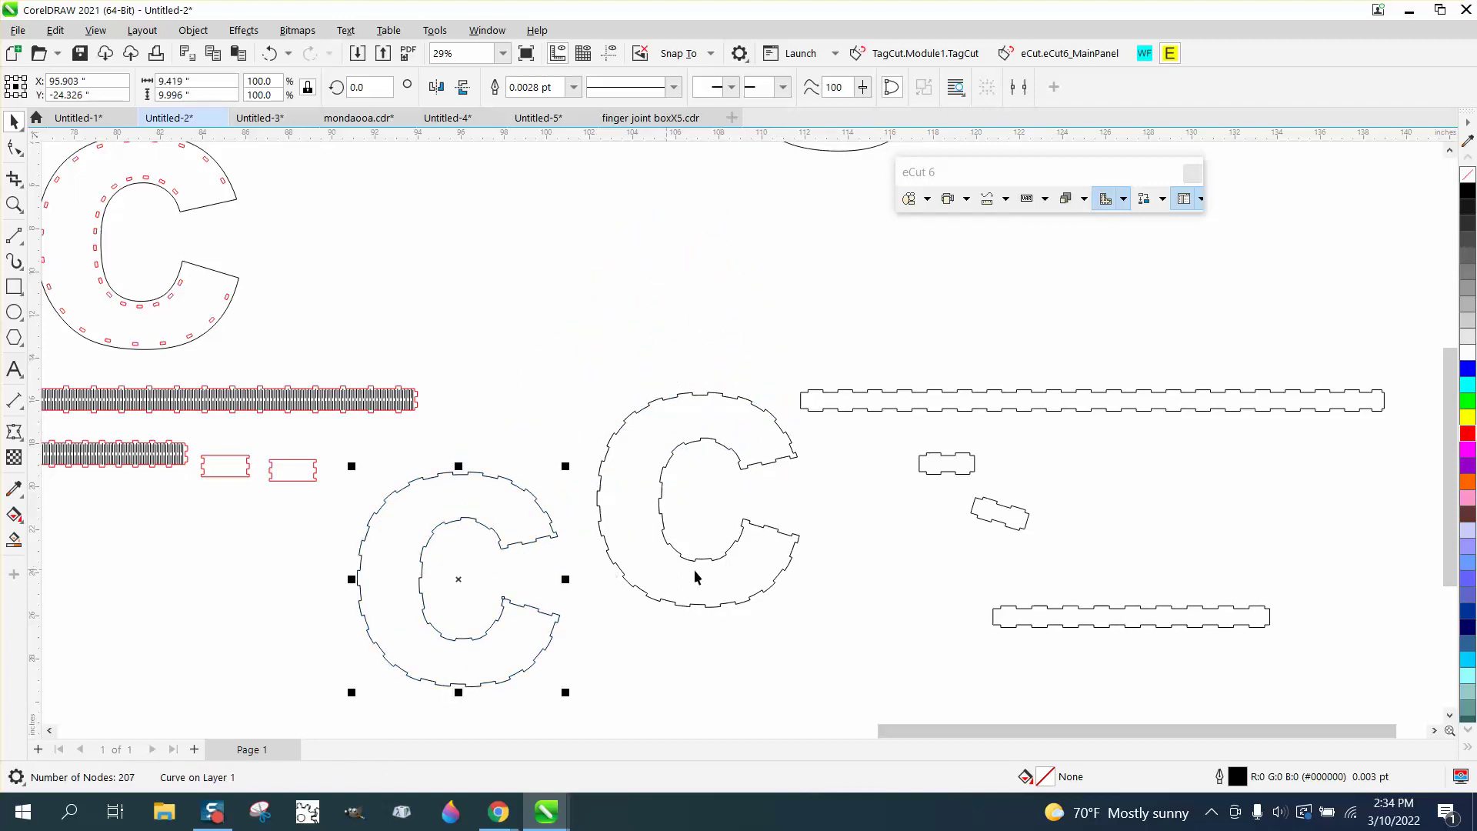
- Ungroup the imported C box artwork and move its C with the inset outline to the other side of the slotted C
scroll(742, 576, down, 2)
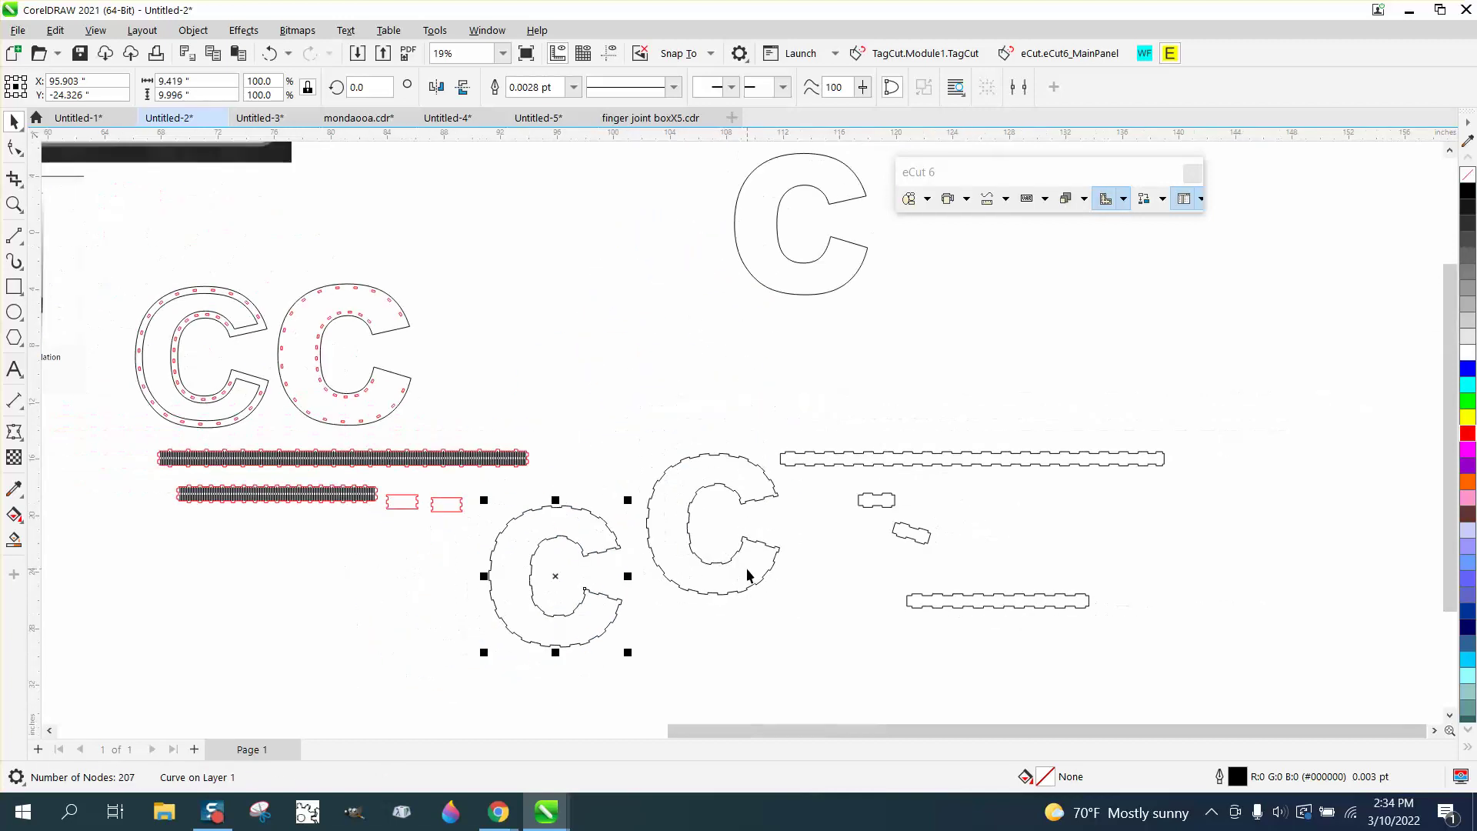
click(812, 293)
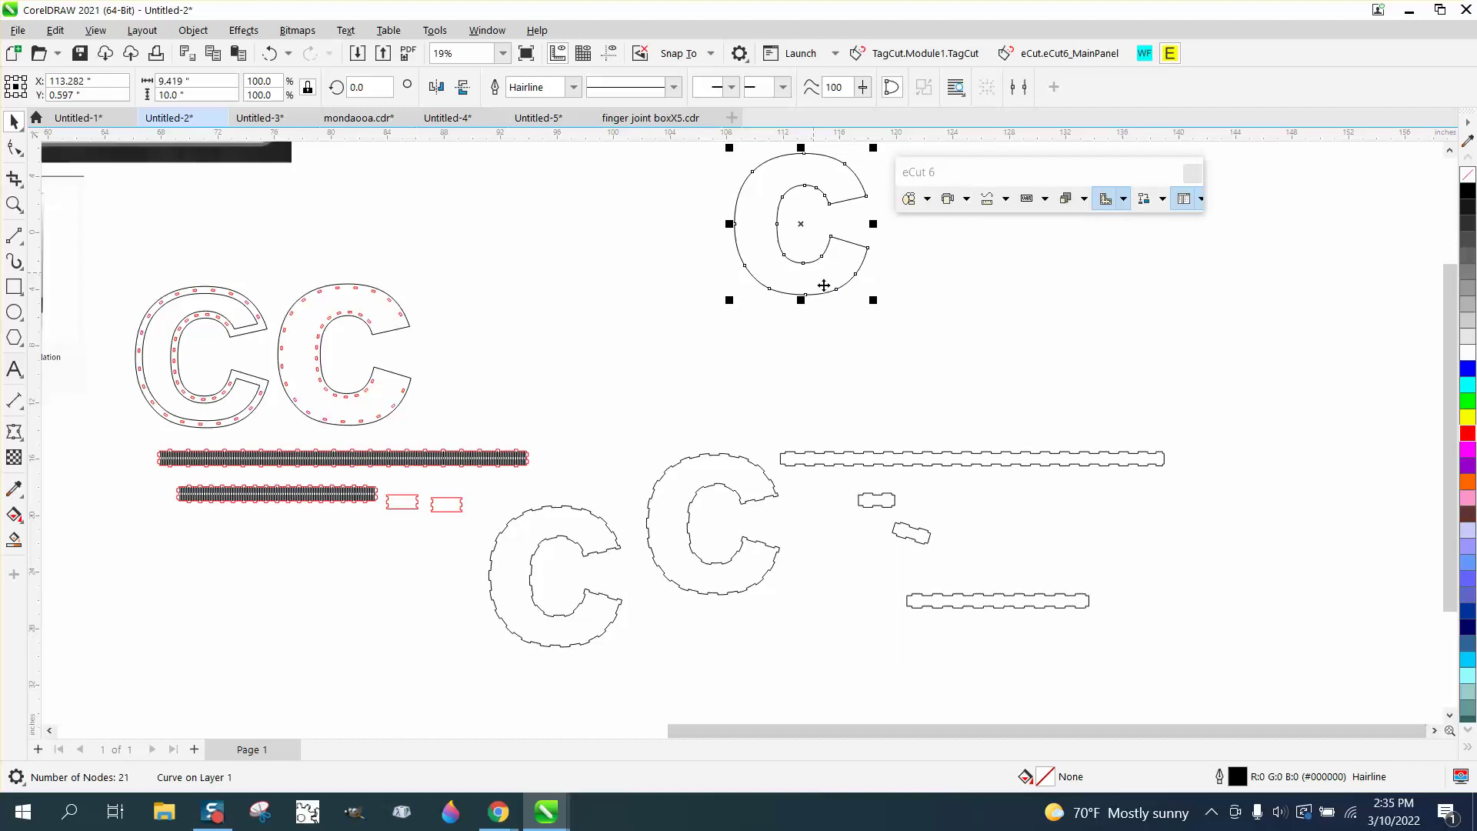
scroll(751, 321, down, 1)
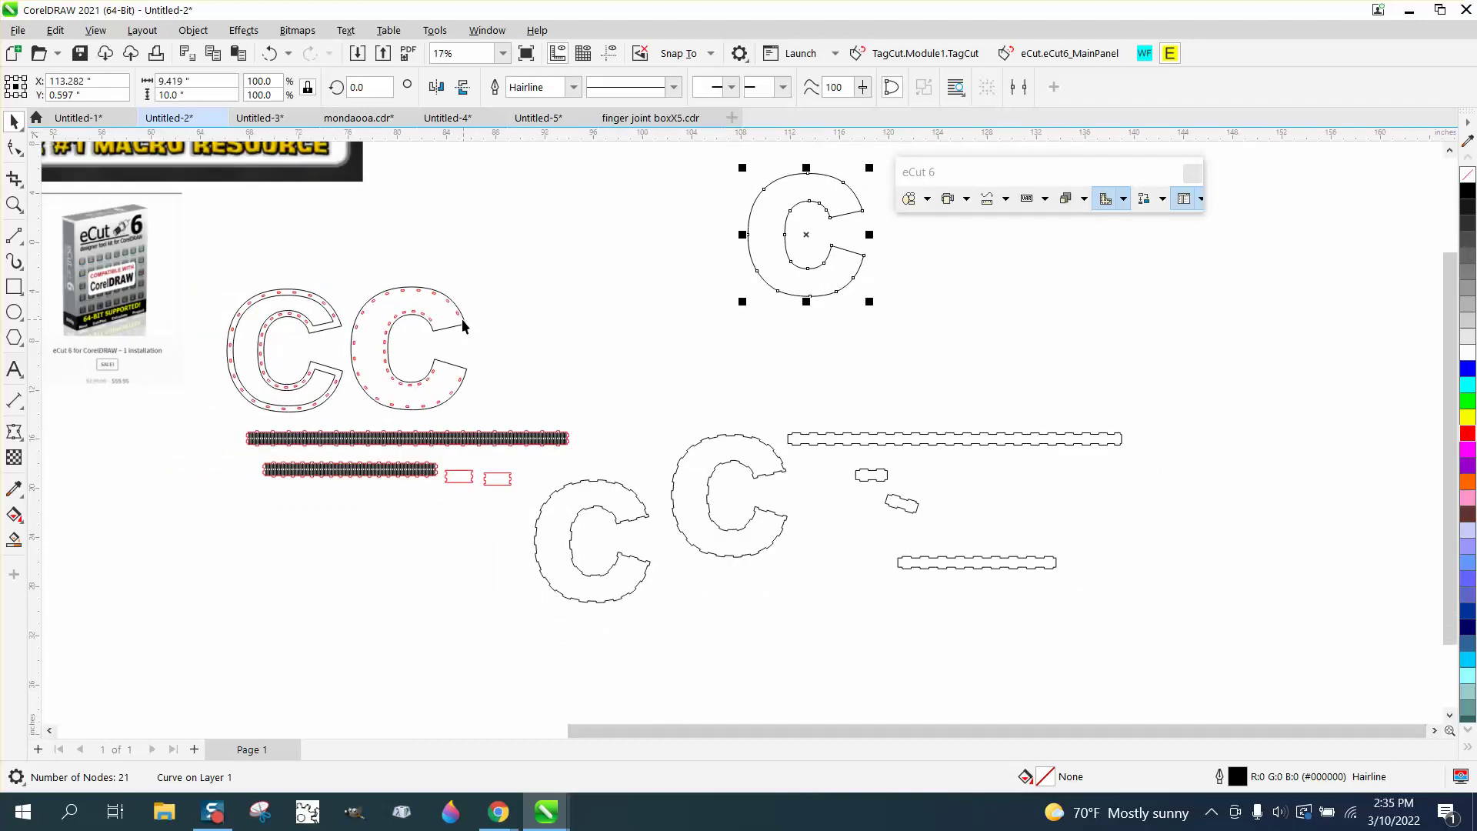
click(323, 327)
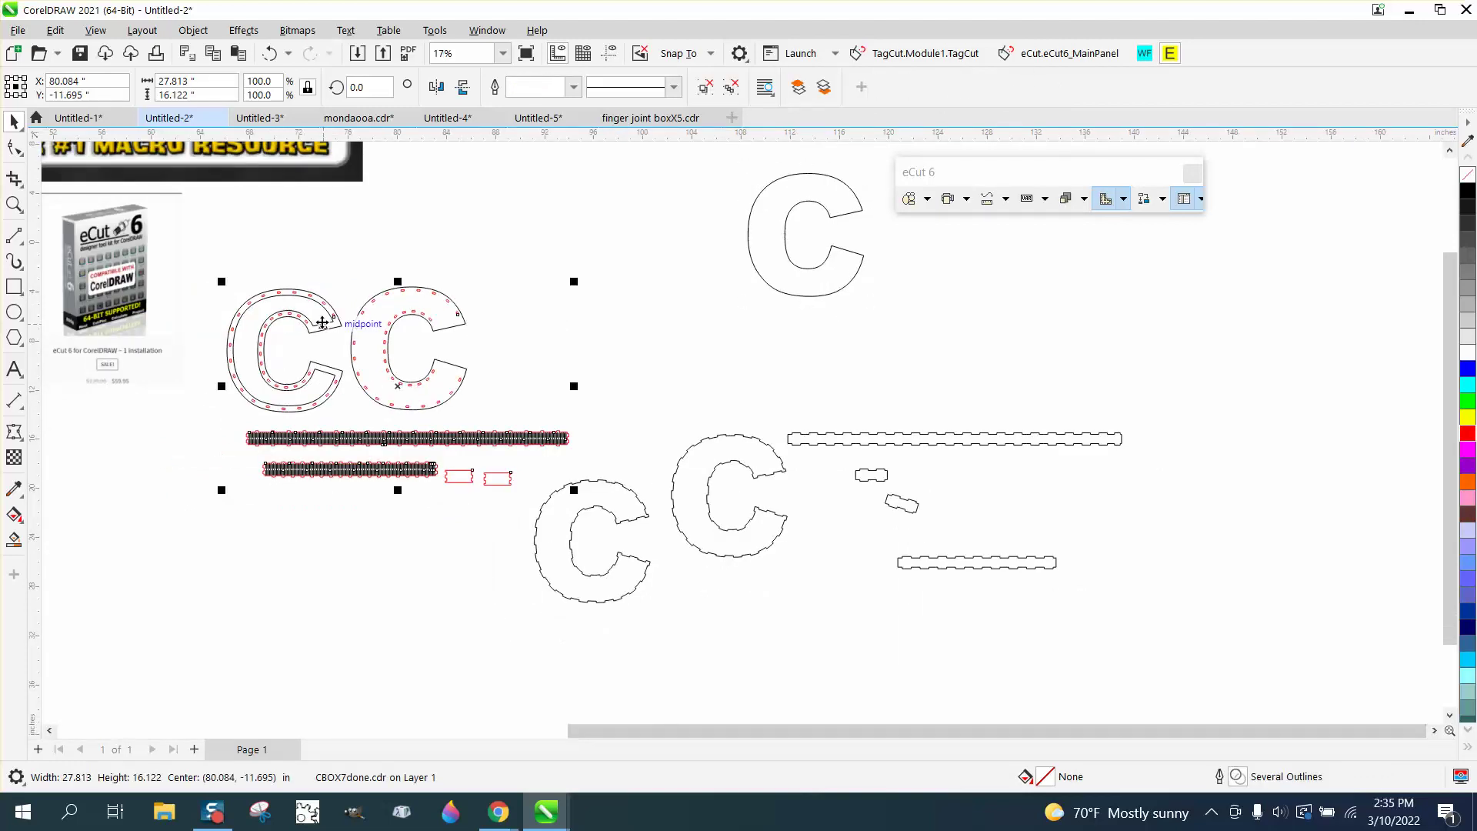
click(193, 30)
mouse_move(249, 333)
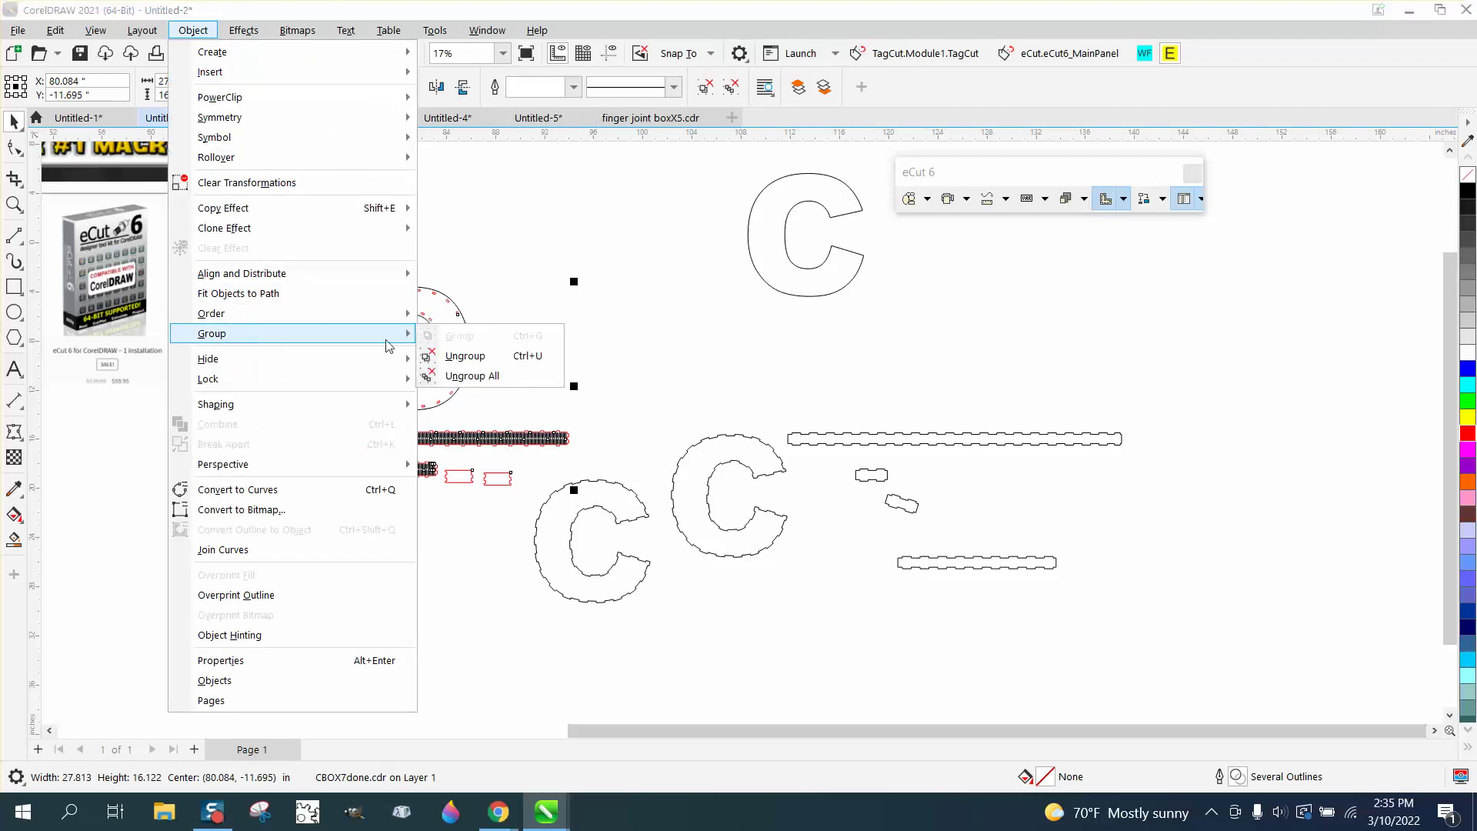
click(478, 356)
key(Escape)
drag(320, 313, 600, 307)
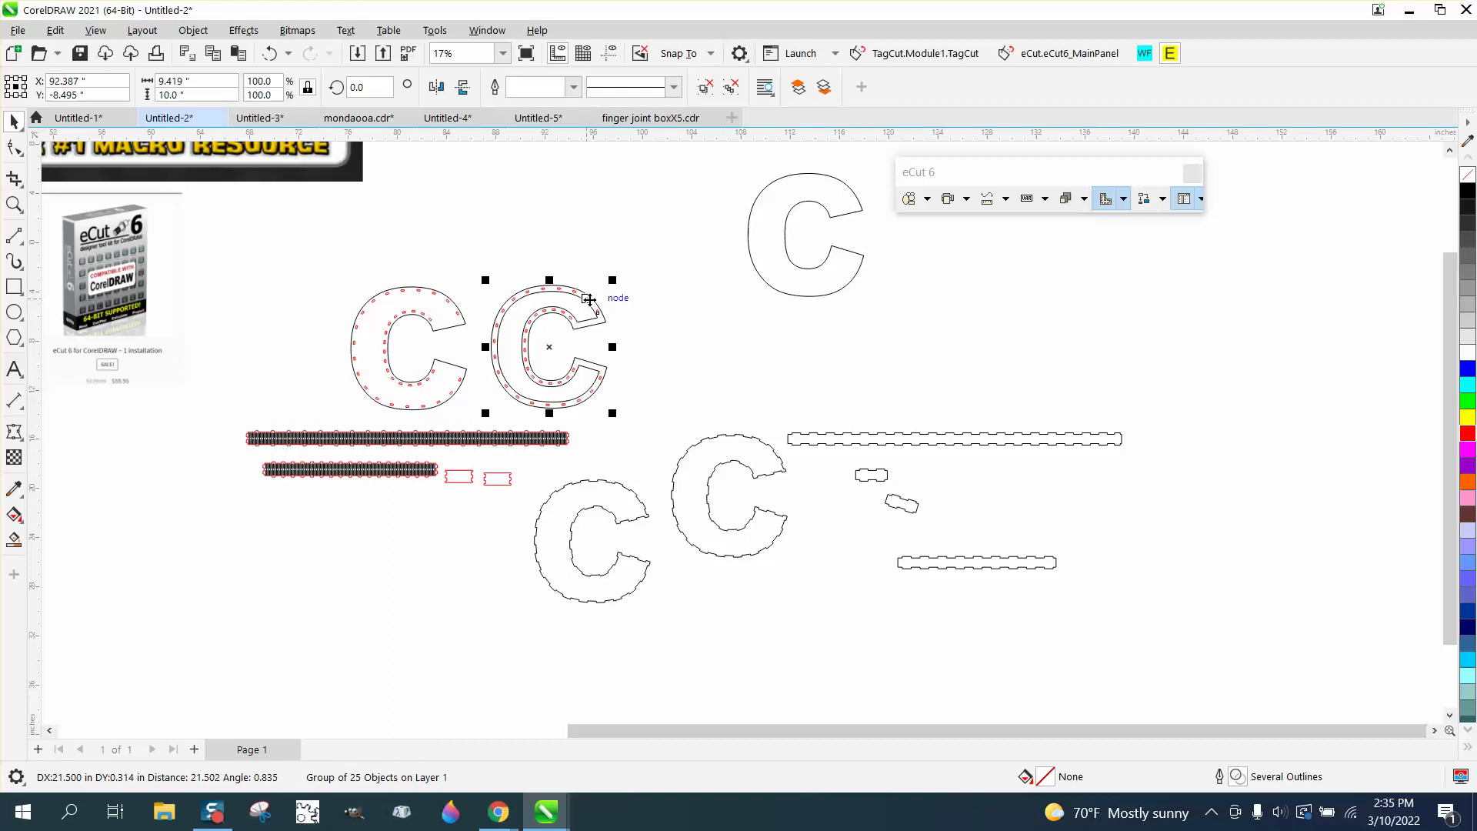
- Ungroup the moved C and centre its 9-inch-high inset outline on the duplicated finger-jointed C
click(193, 30)
mouse_move(240, 342)
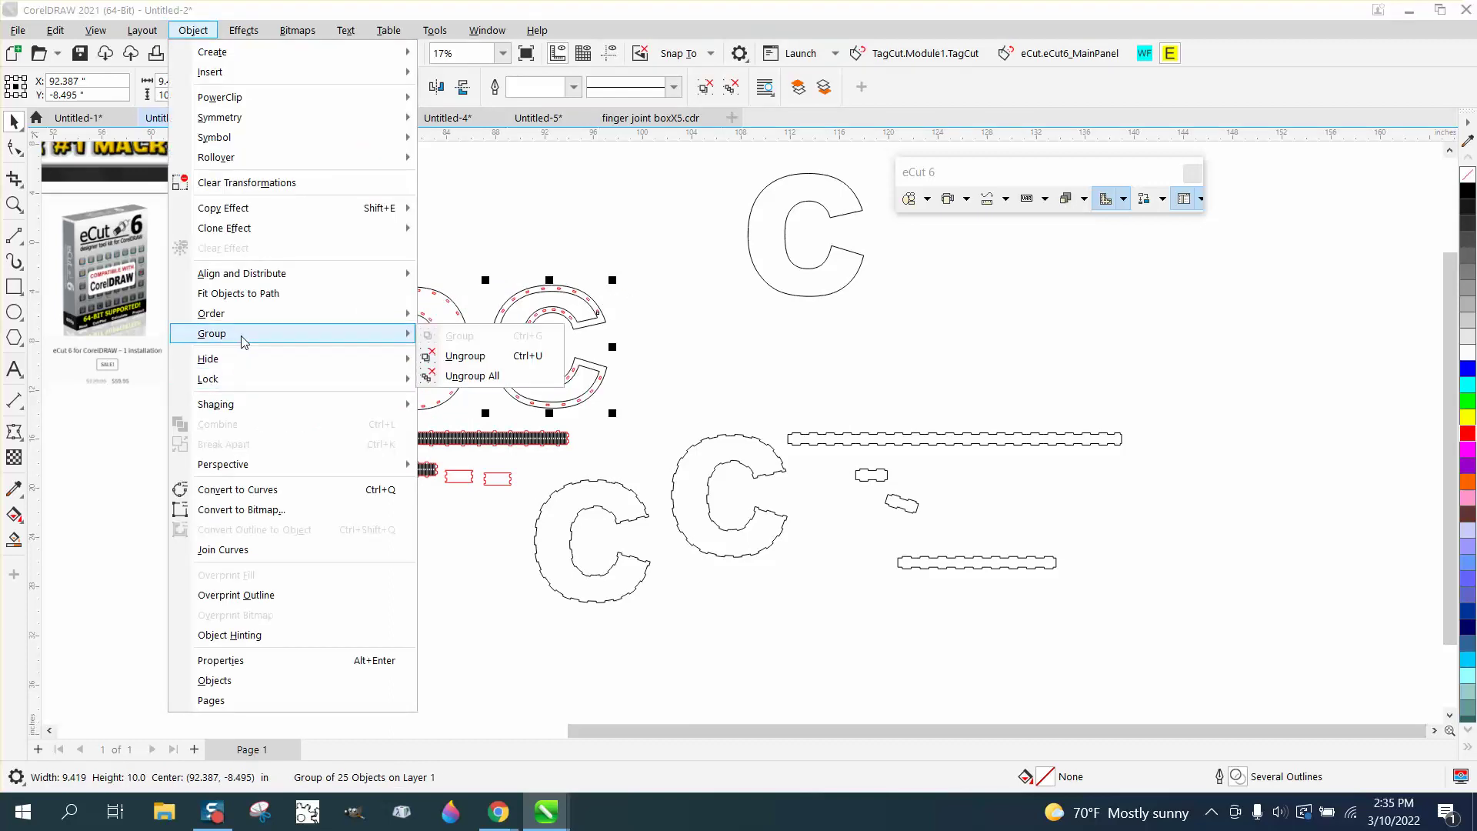
click(486, 355)
click(556, 247)
drag(571, 301, 592, 543)
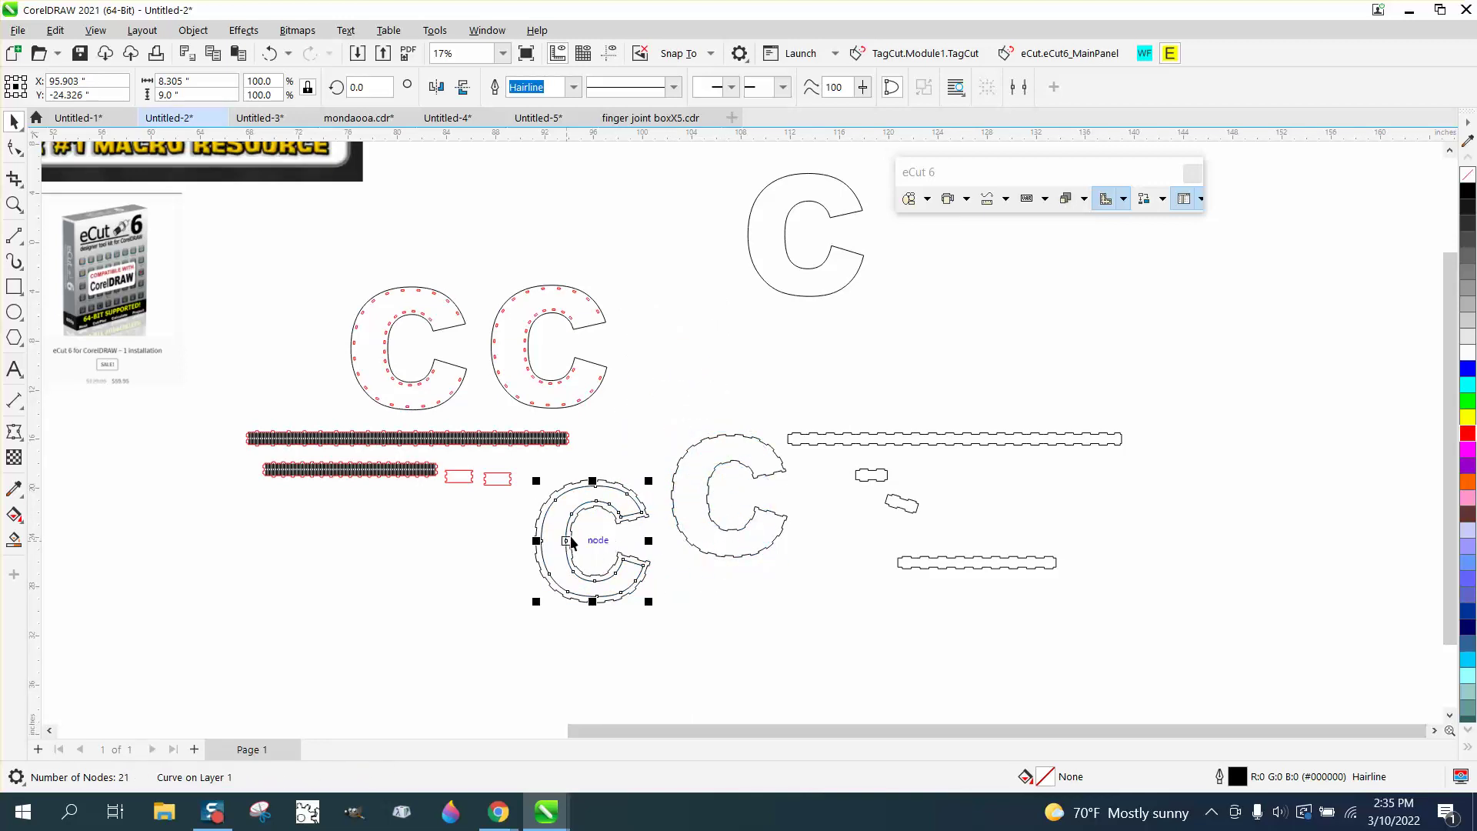
- Use Smart Fill to create a shape between the inset outline and the fingered edge of the duplicated C
click(13, 204)
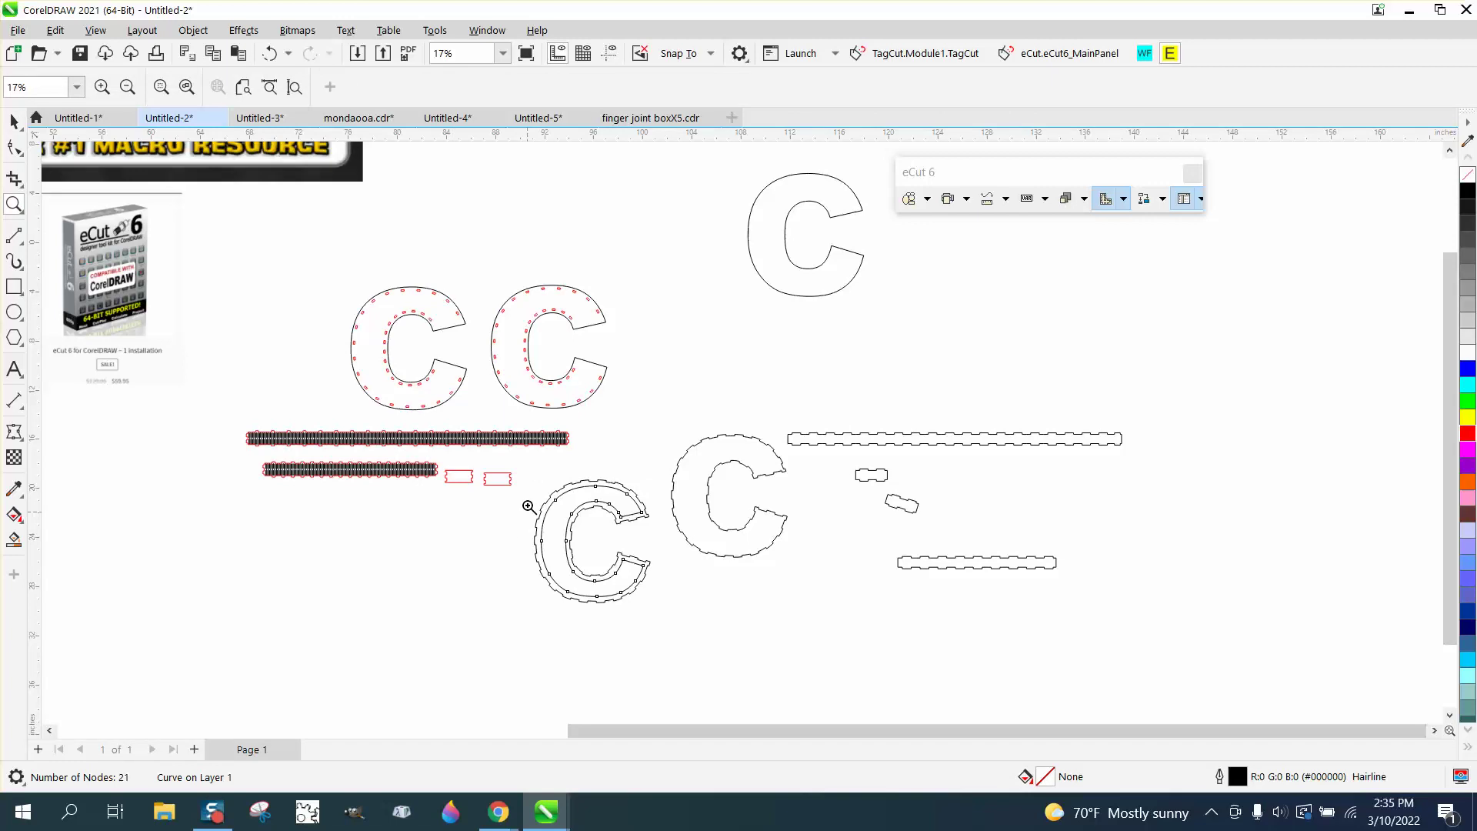
key(shift+F2)
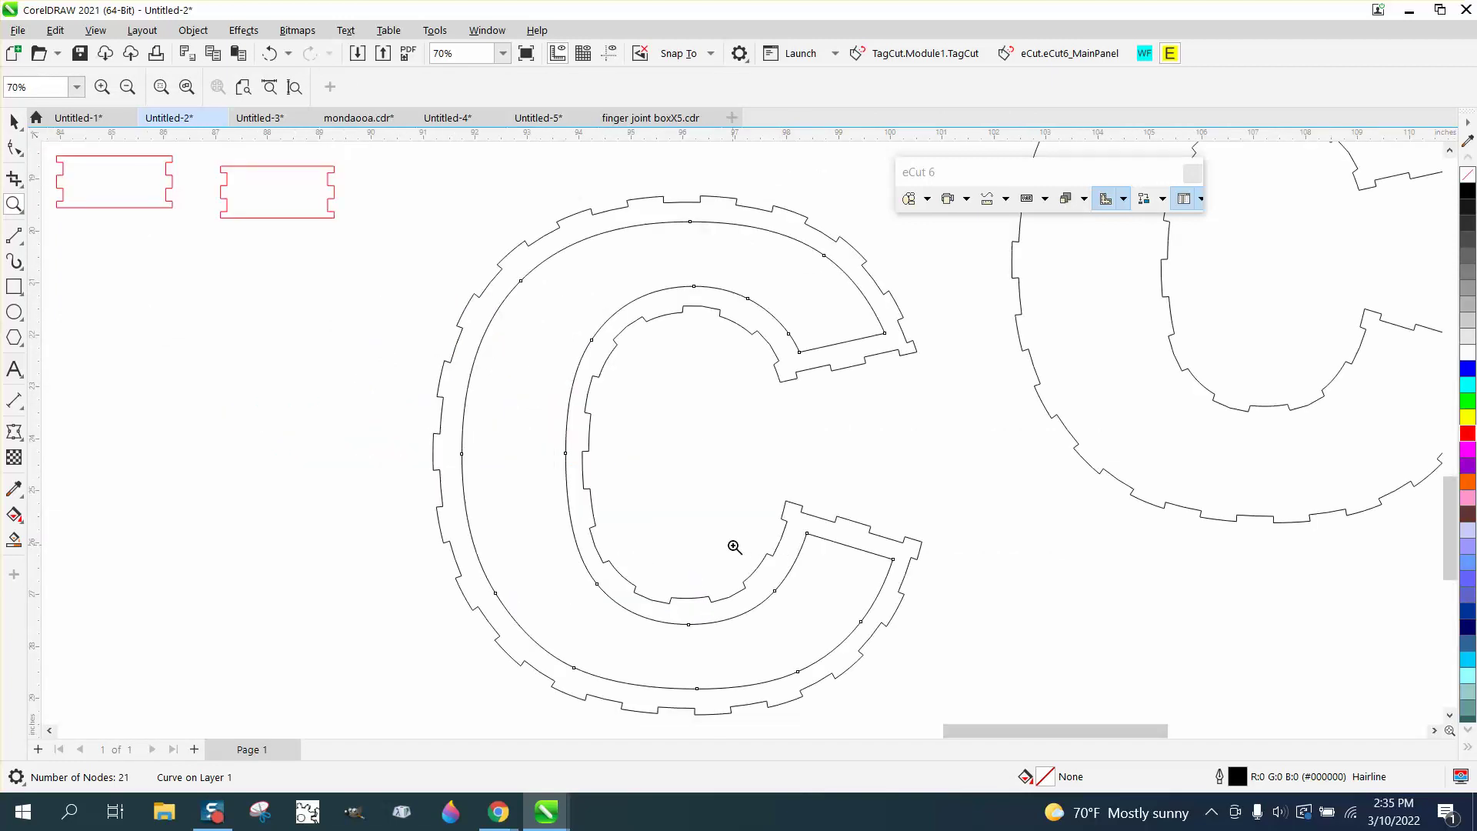
right_click(543, 451)
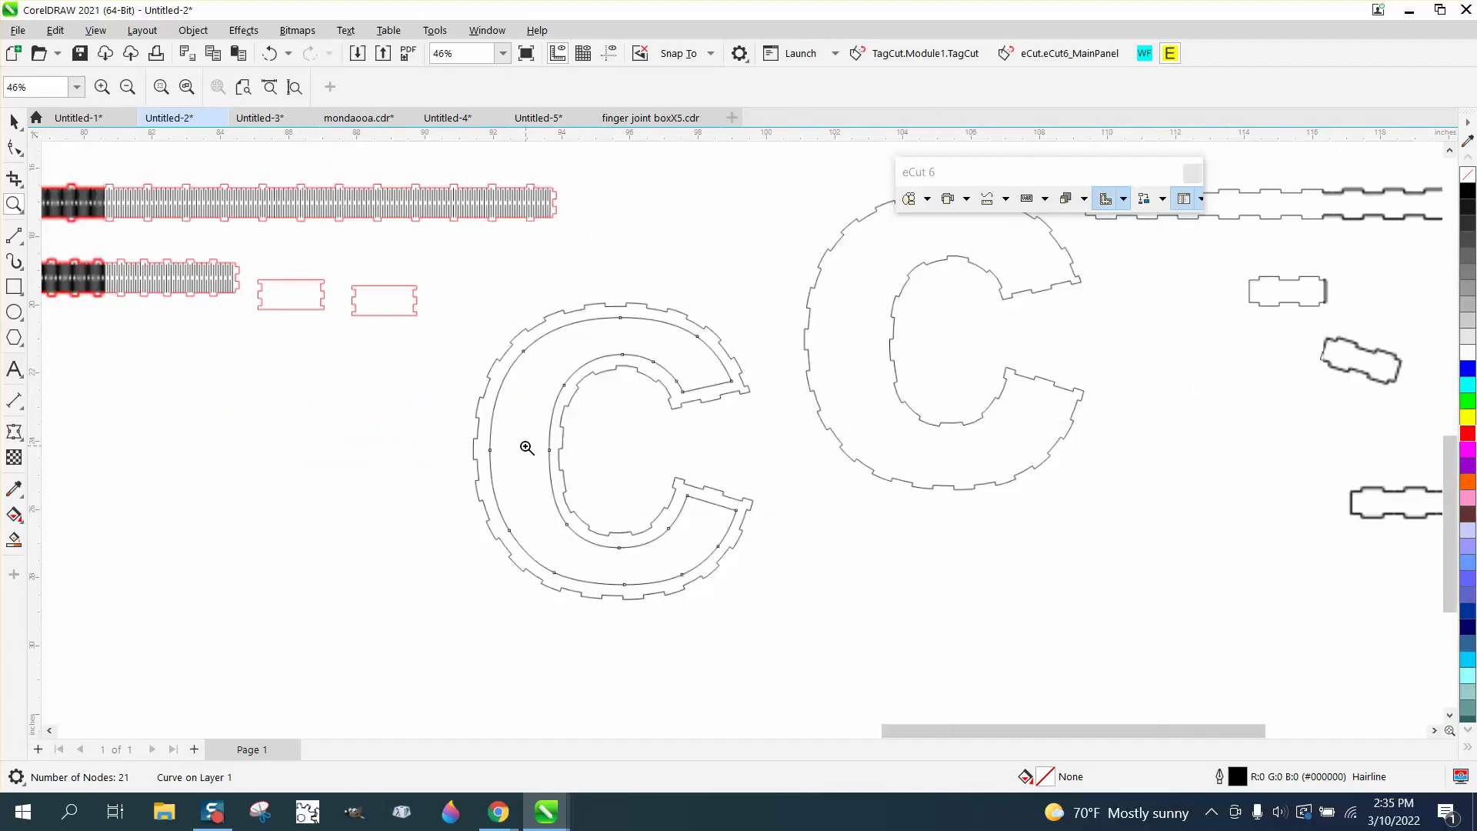
click(14, 539)
click(489, 496)
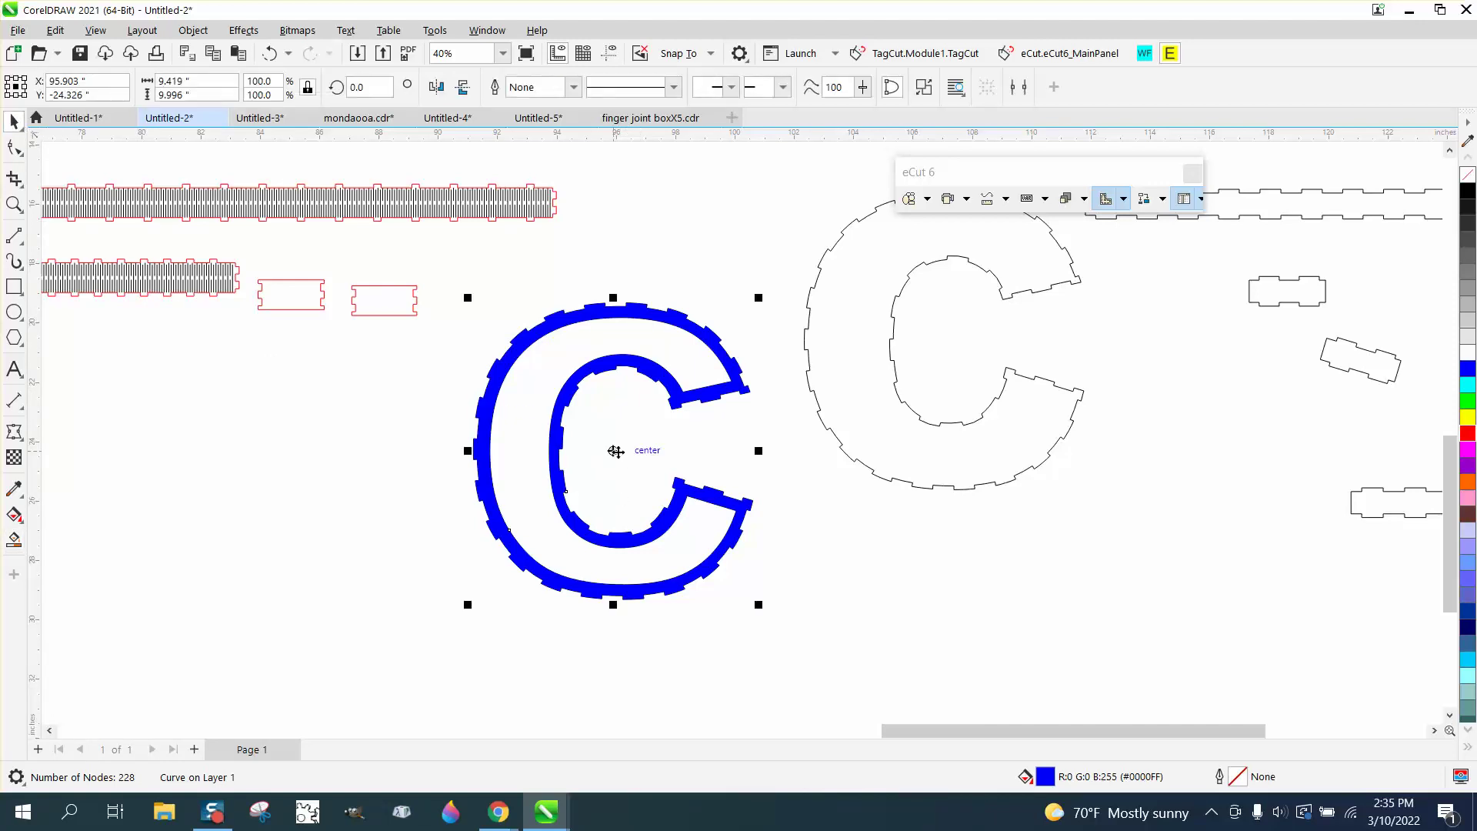
- Move the blue filled shape off the duplicated C, remove its fill and give it a red outline
drag(613, 451, 1156, 583)
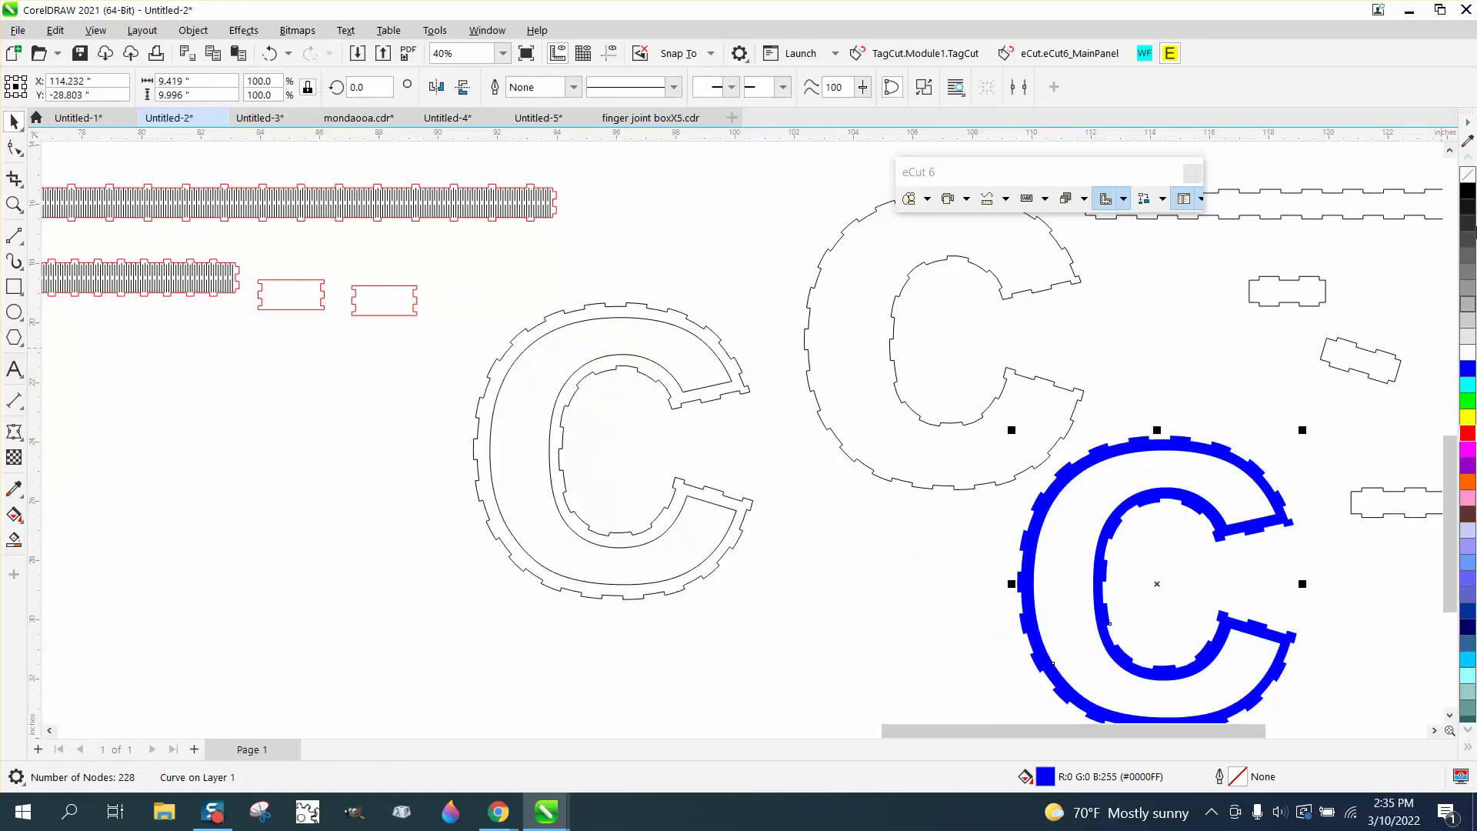
click(1467, 176)
right_click(1469, 436)
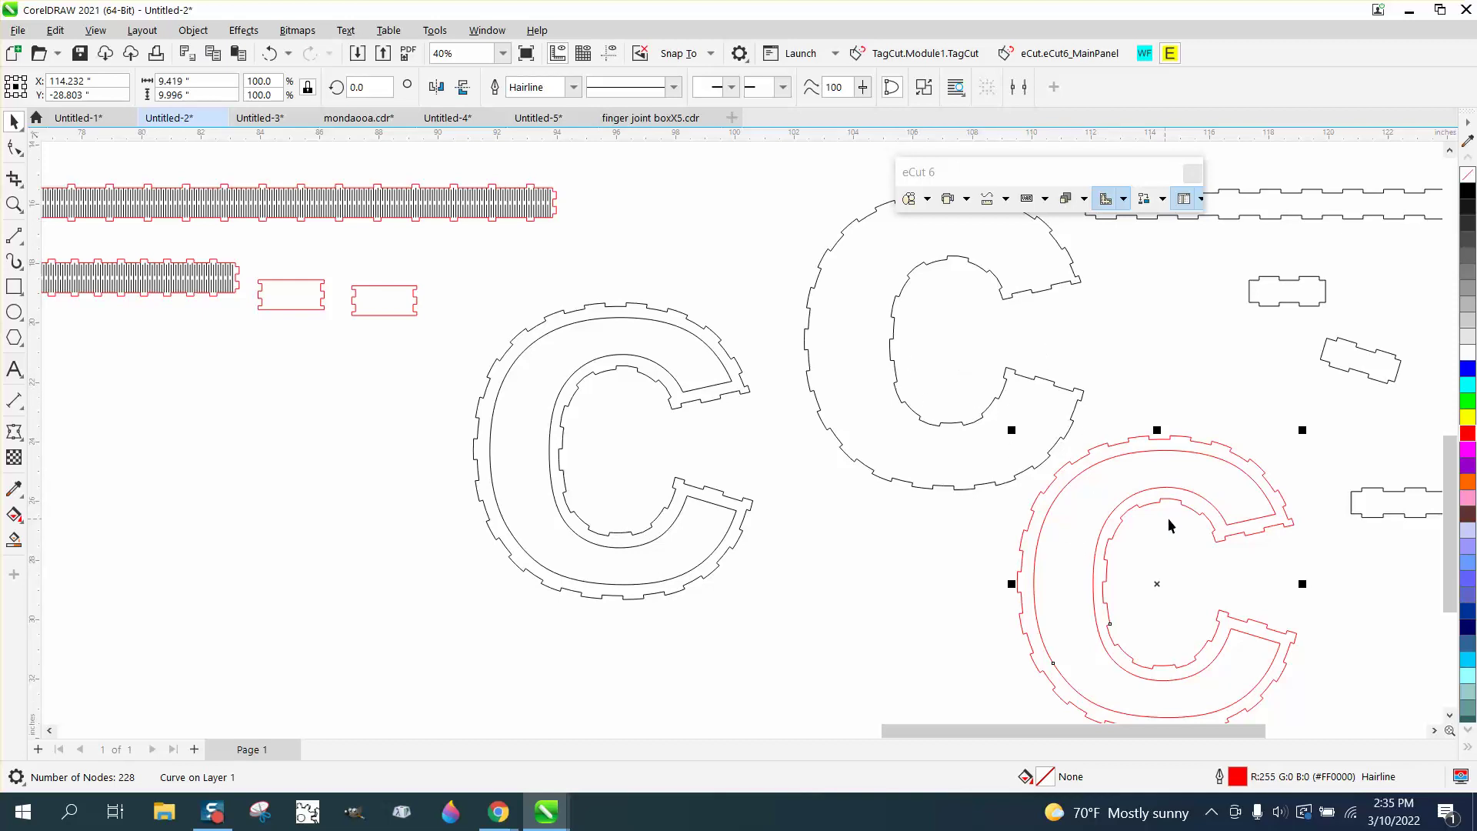
- Reposition the red C shape so that it sits clear below the original finger-jointed C
drag(1156, 584, 1040, 468)
drag(1006, 419, 1171, 608)
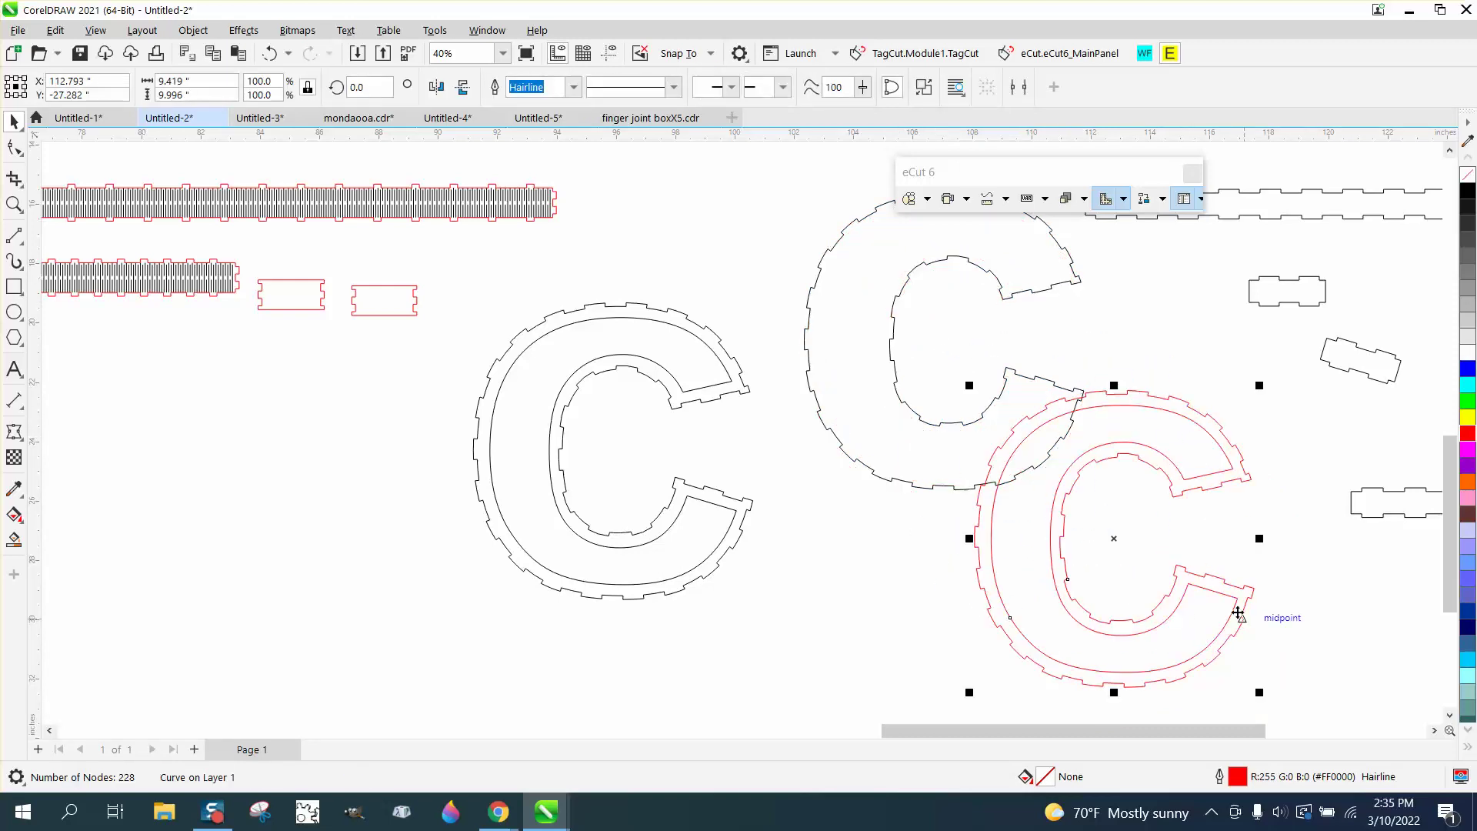
scroll(885, 346, down, 8)
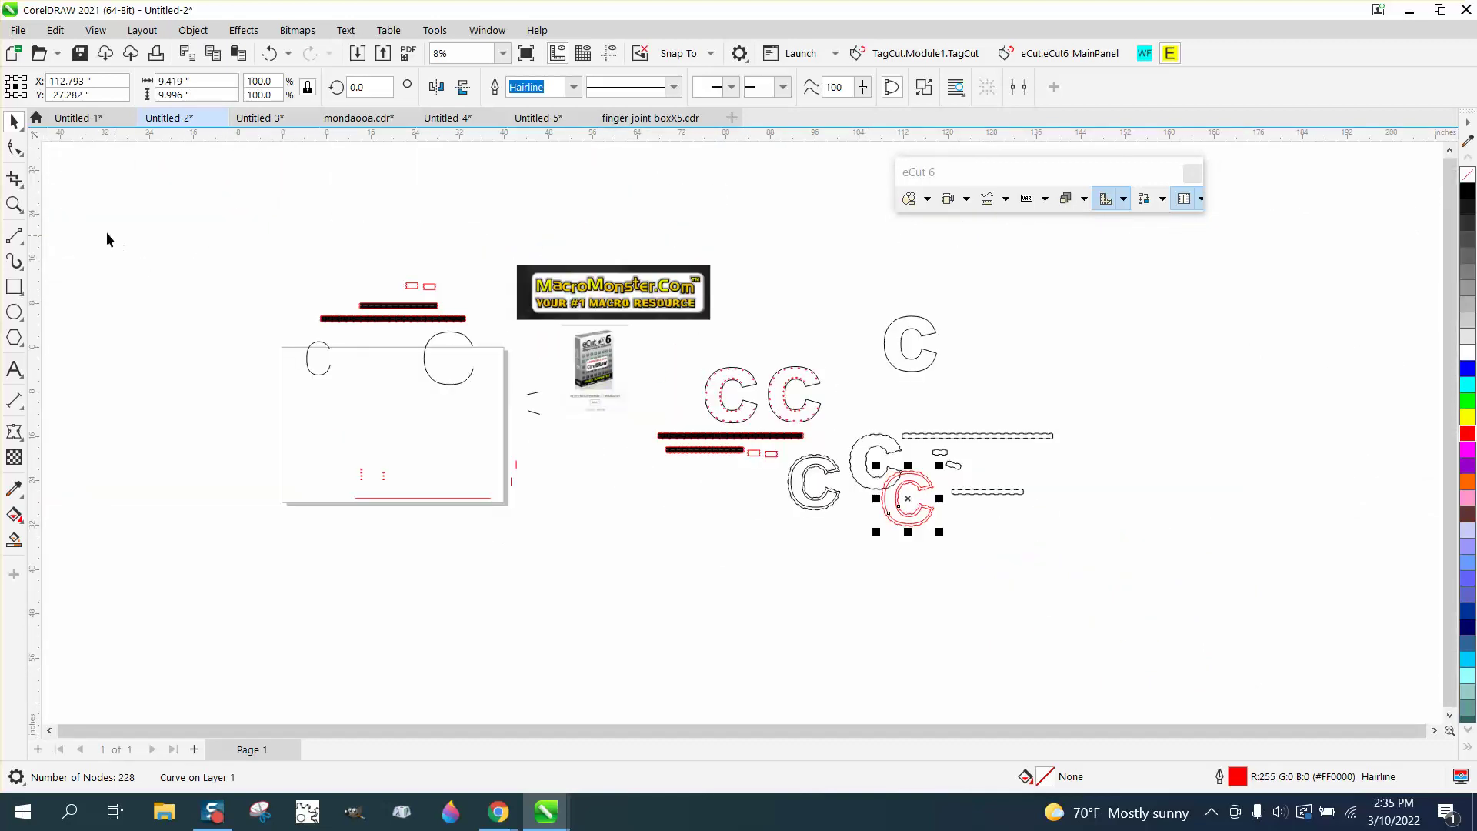
click(29, 215)
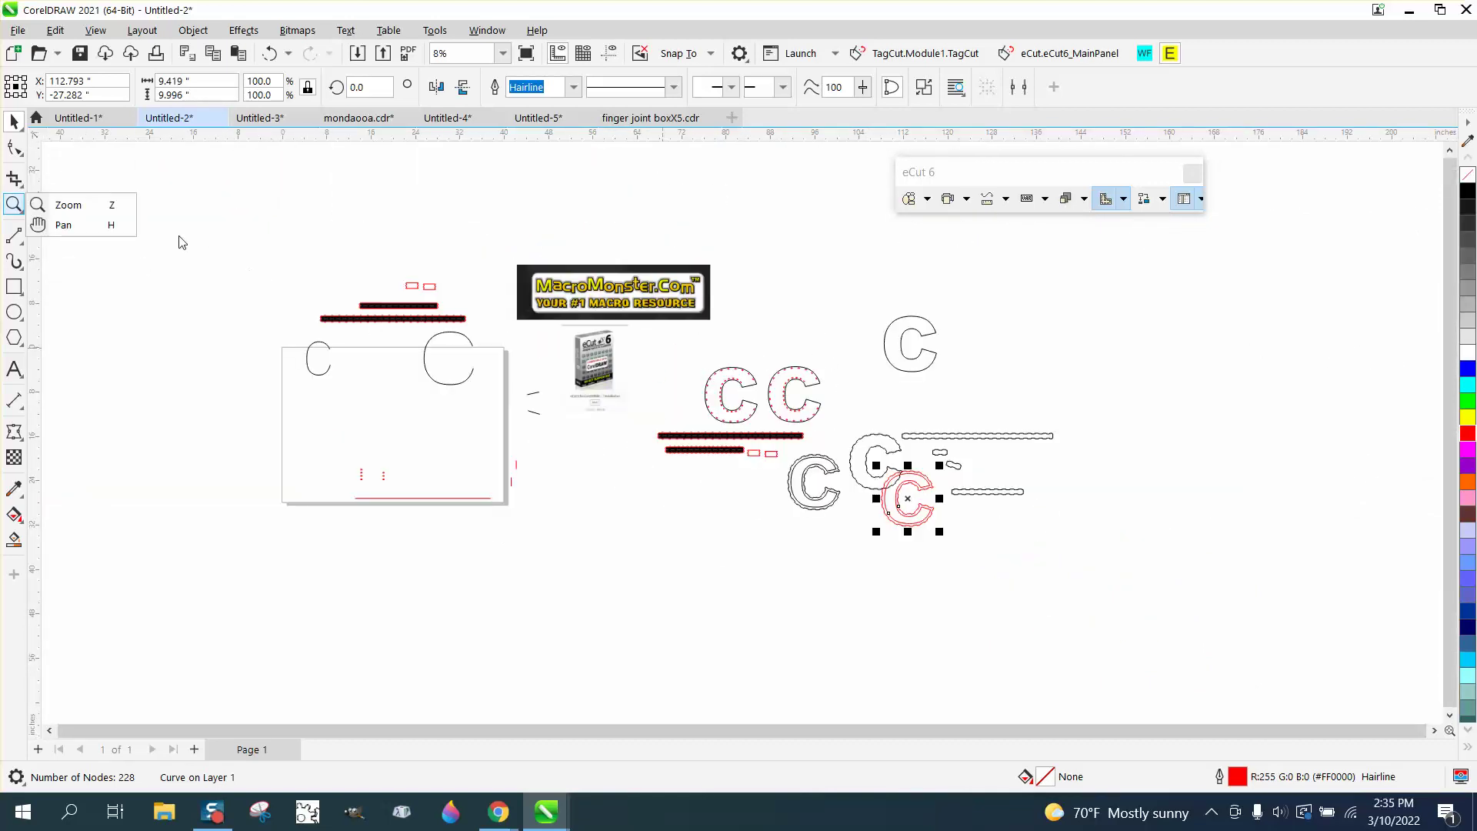
click(86, 206)
drag(765, 406, 1111, 580)
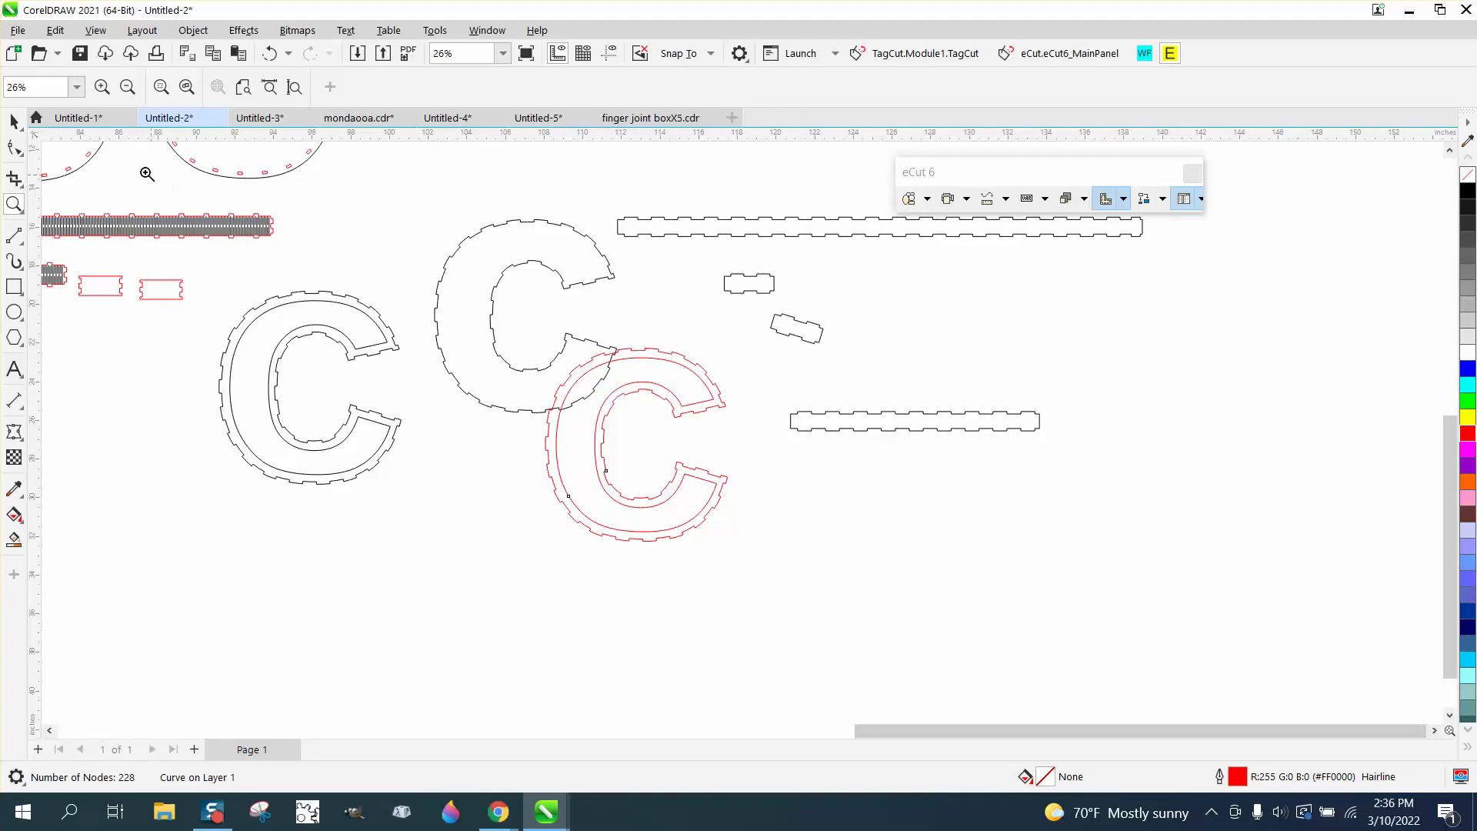
click(14, 121)
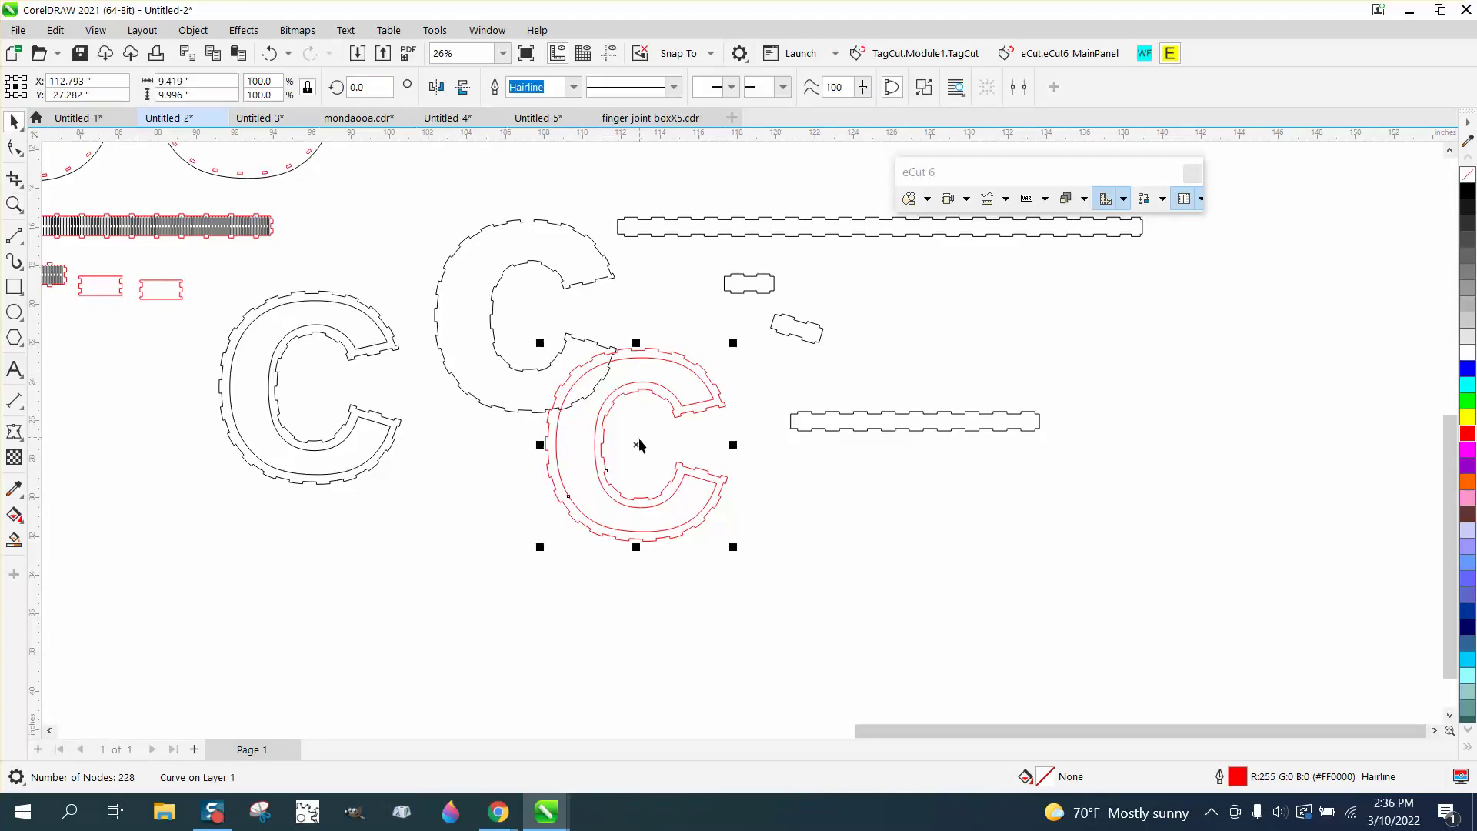
drag(639, 442, 664, 488)
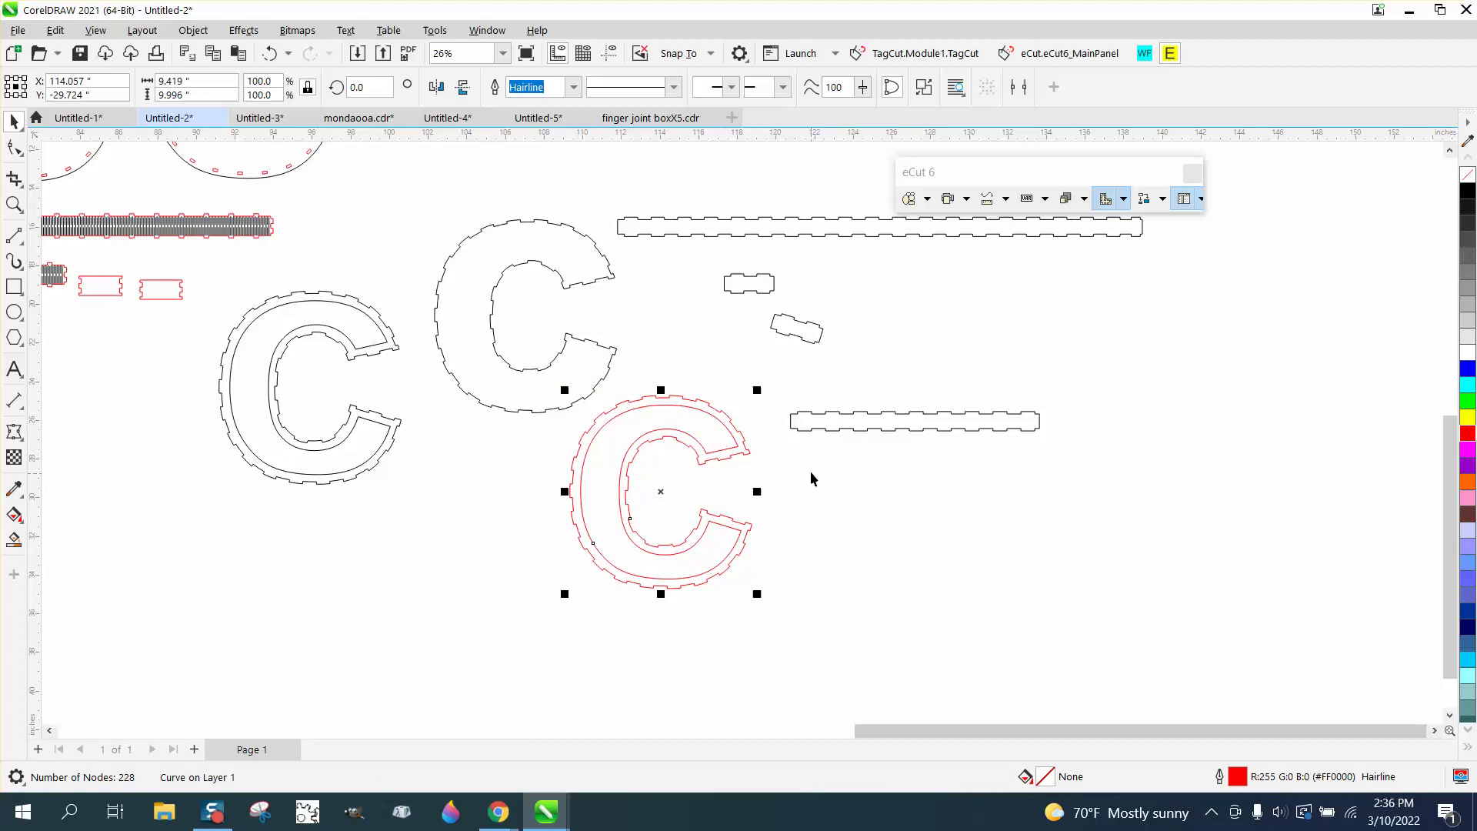
- Move the original finger-jointed C to the right of the red C and set its outline width to hairline
drag(567, 342, 933, 581)
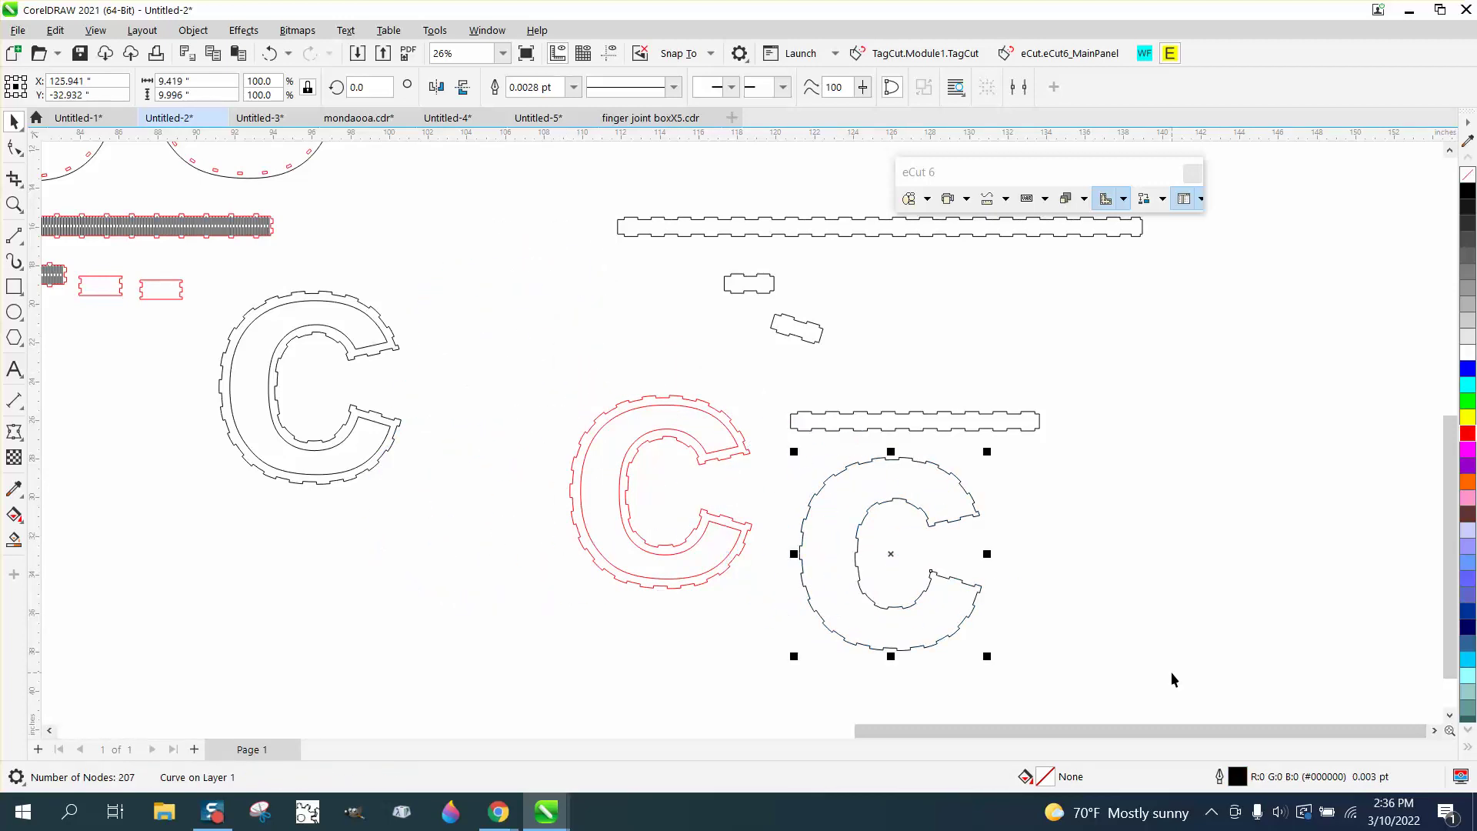
click(573, 87)
click(546, 117)
- Move the longest strip beside the angled short strip and set the outline width of all four strips to hairline
click(940, 426)
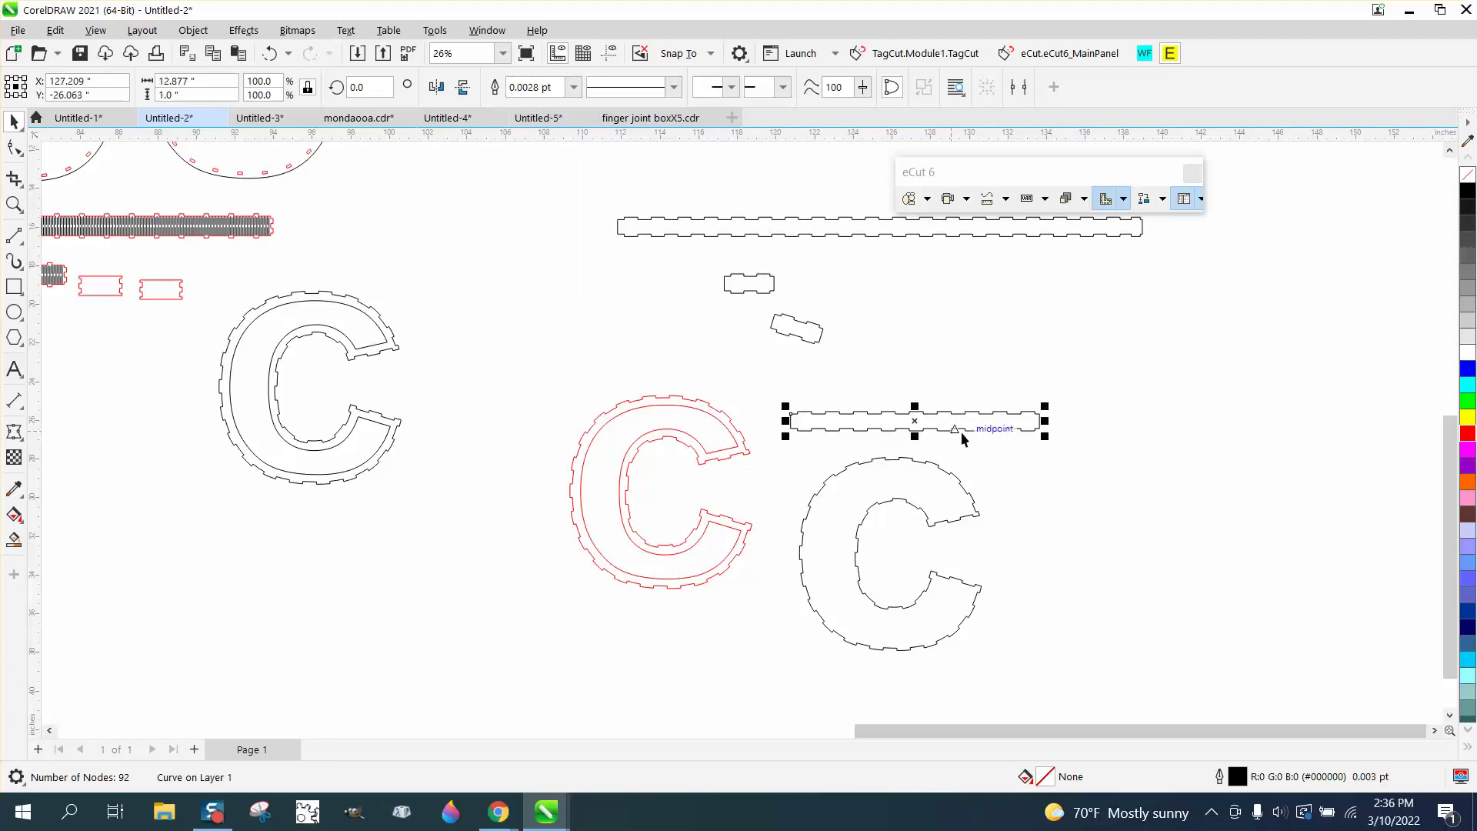
drag(690, 263, 784, 341)
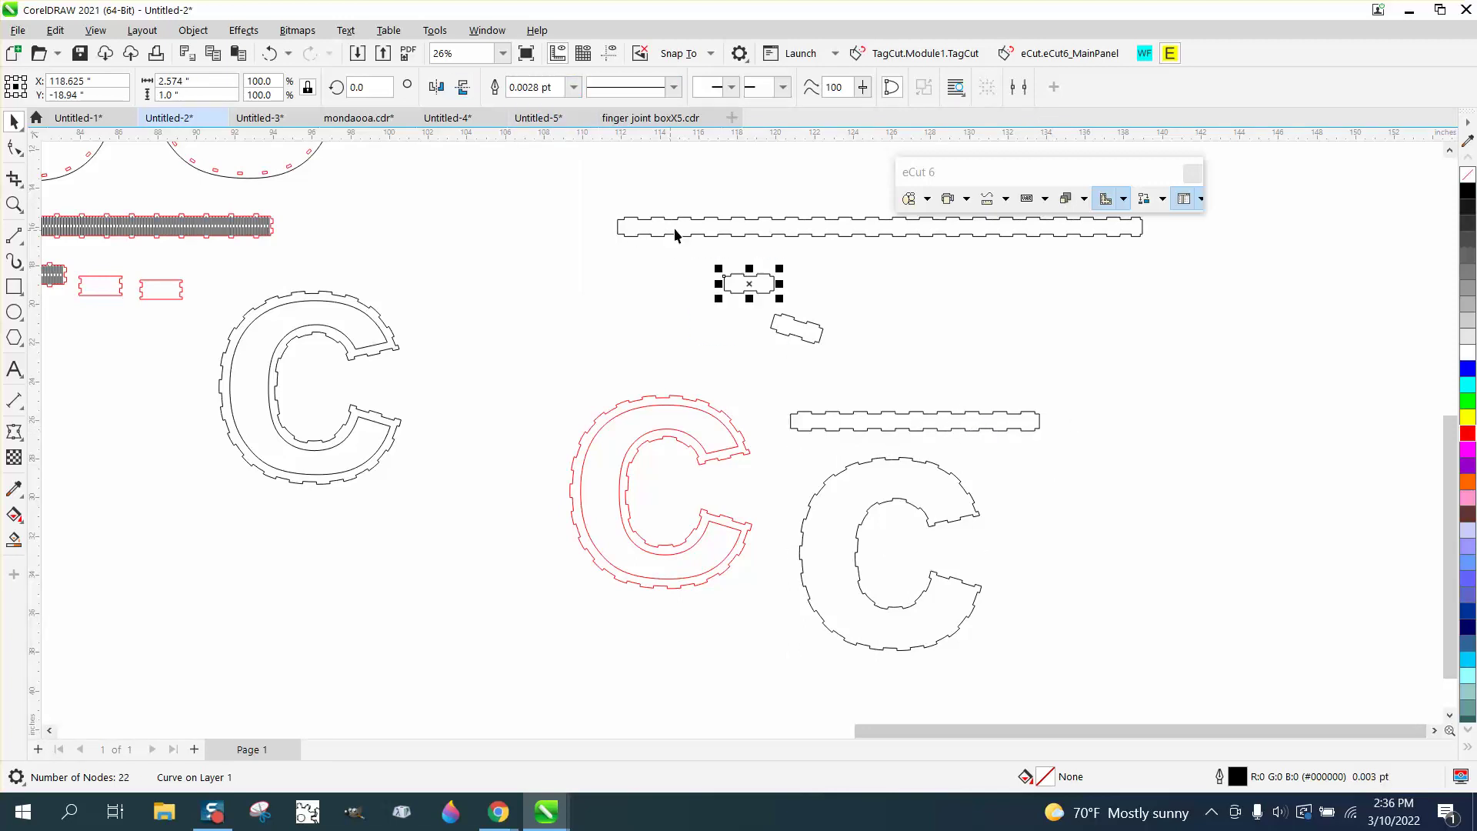
drag(681, 231, 929, 326)
drag(708, 261, 1217, 442)
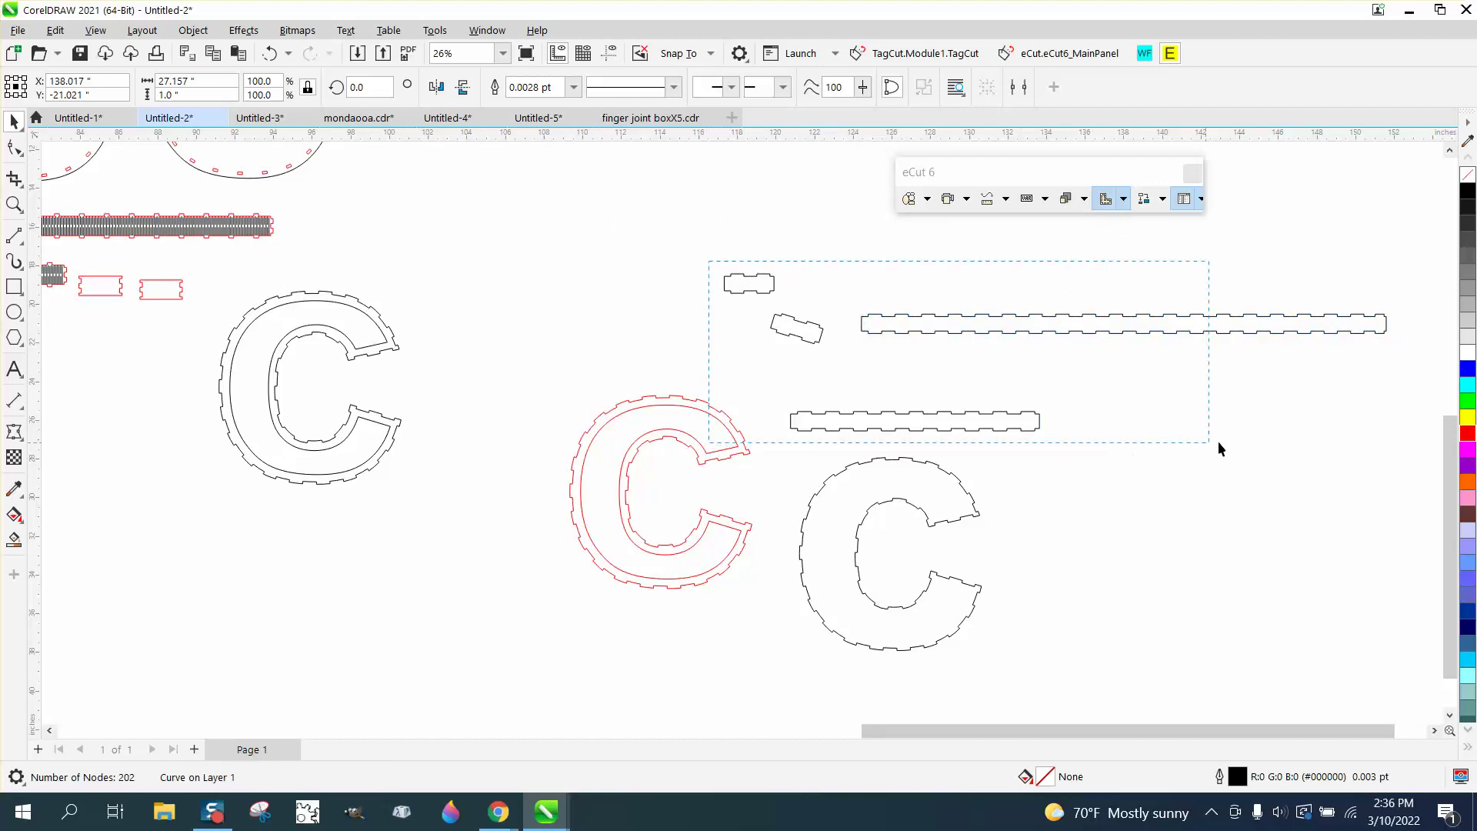
drag(1359, 435, 1405, 437)
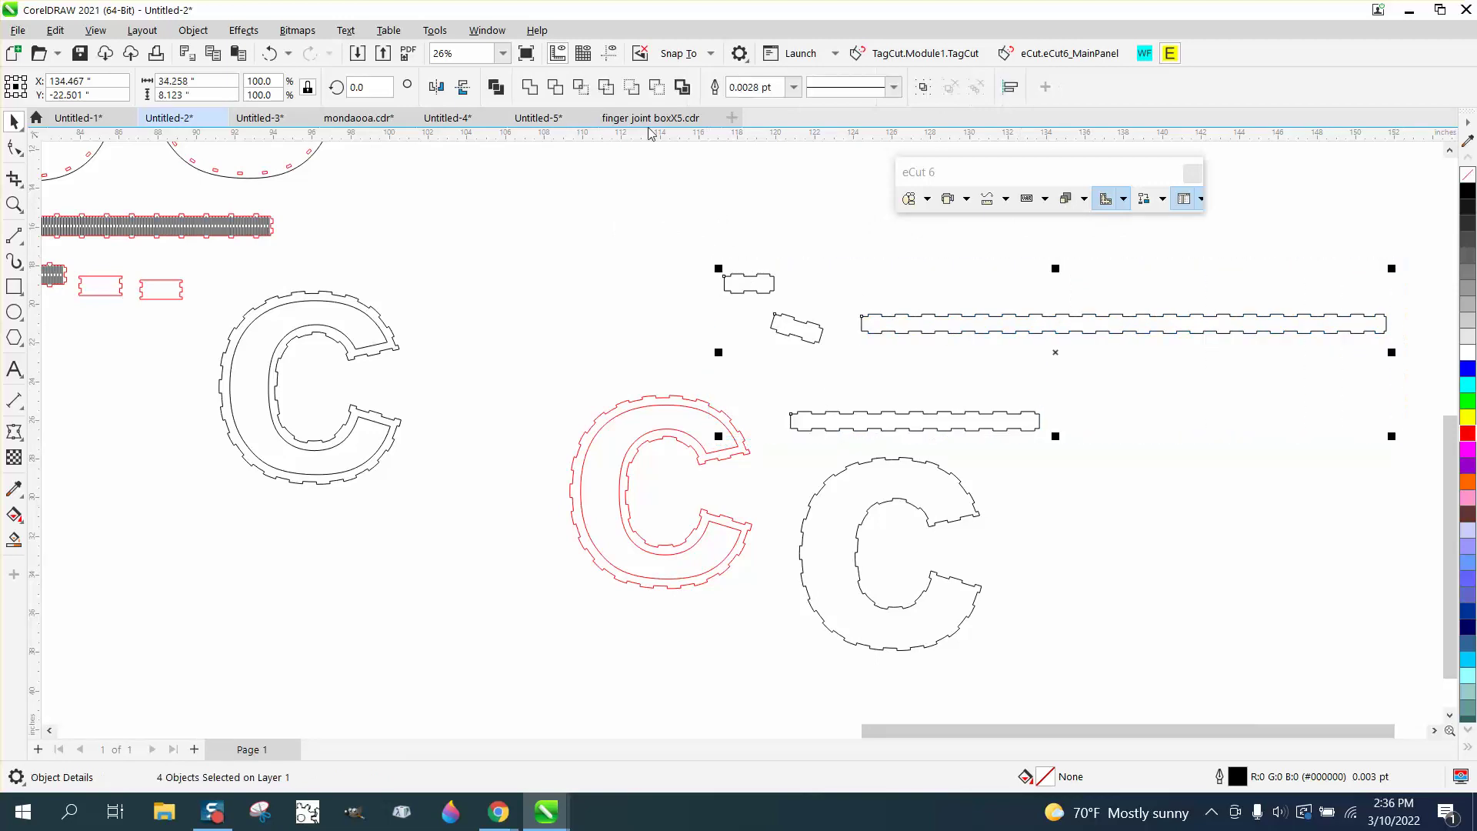
click(793, 87)
click(764, 125)
- Dimension the longest strip's height near its left end, once between opposite notch edges and once across the outer tab edges
click(14, 204)
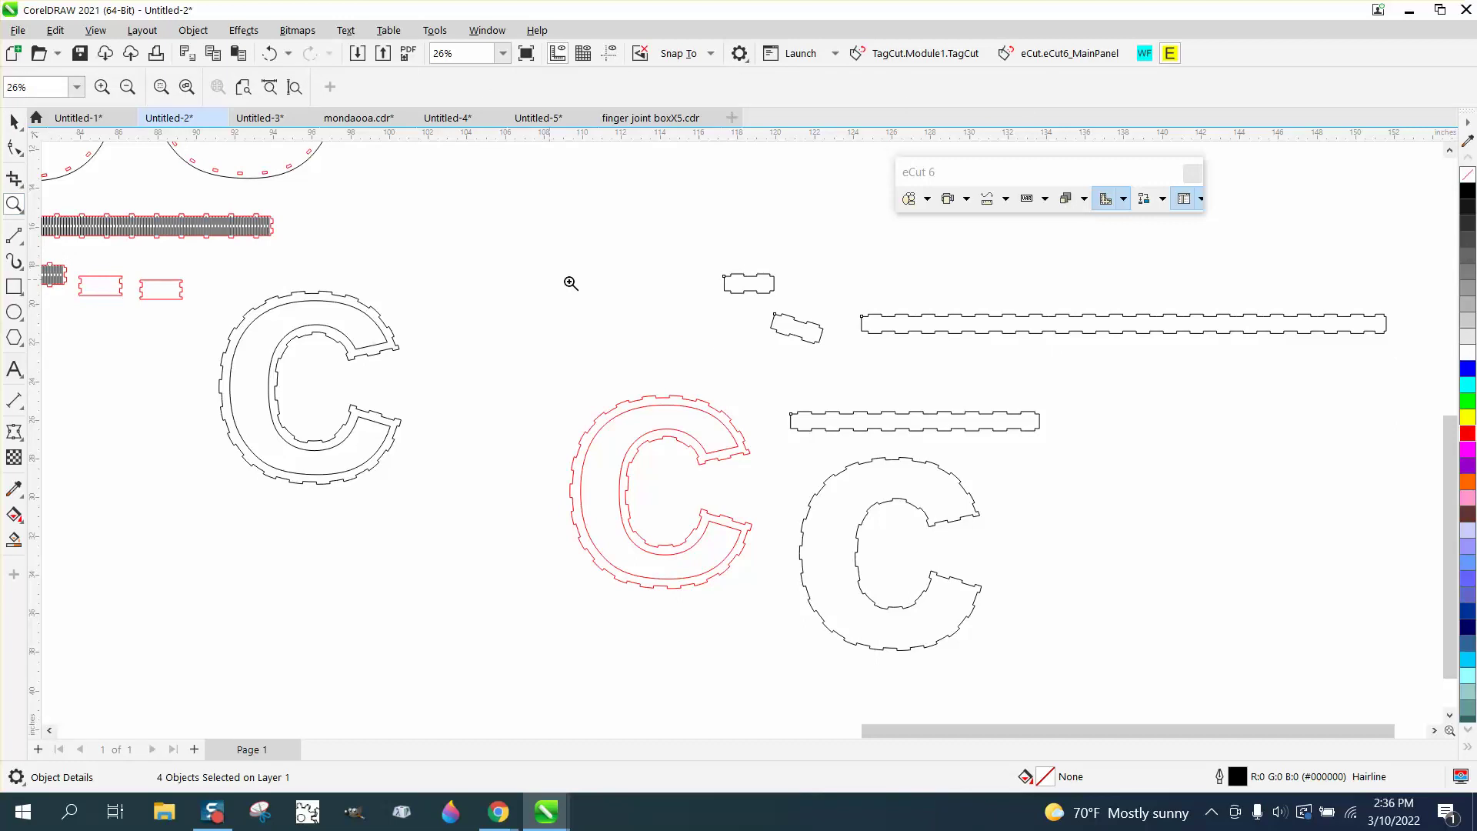
drag(851, 322, 919, 349)
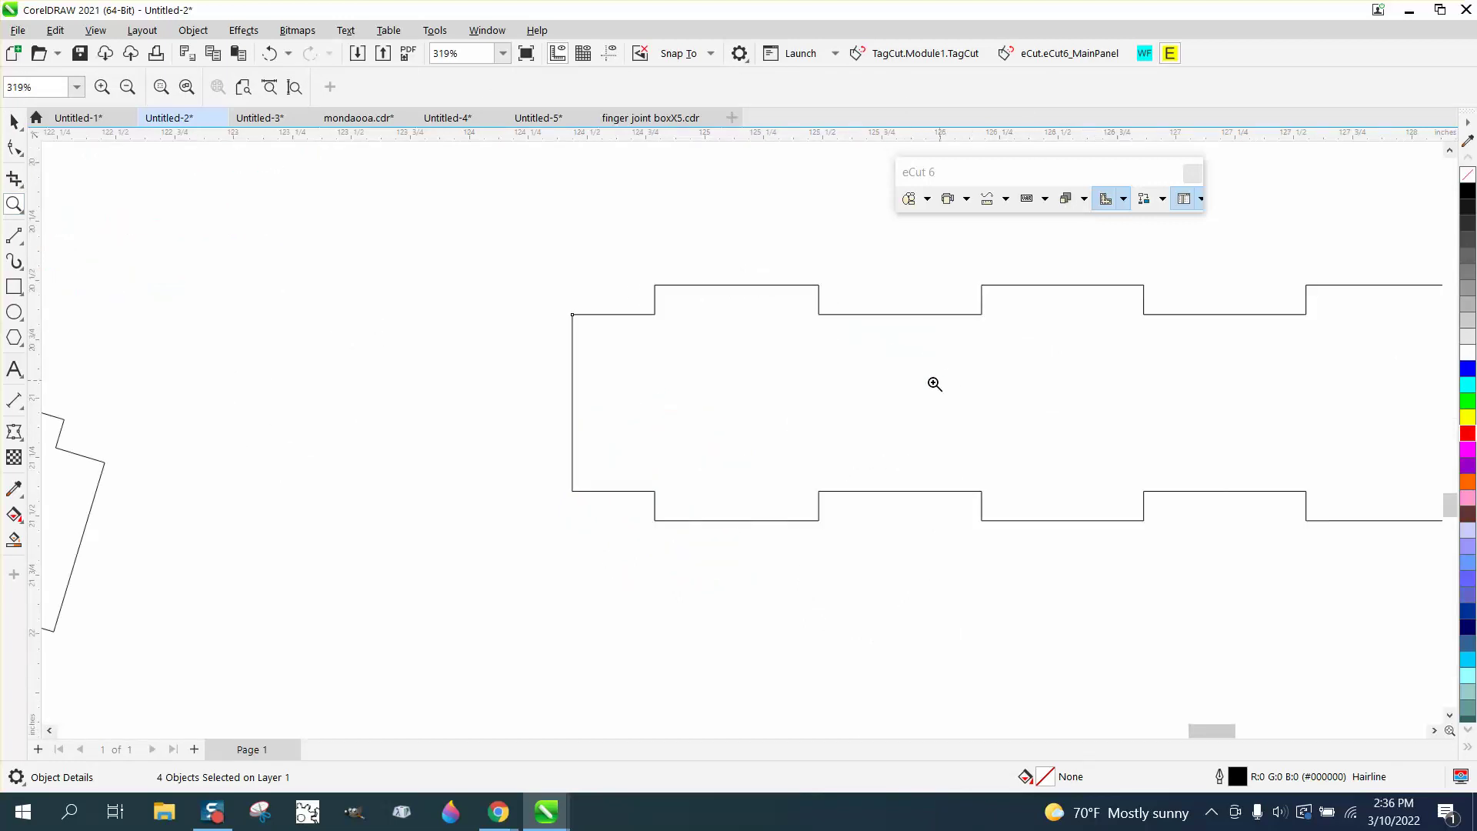
scroll(708, 381, down, 2)
right_click(702, 383)
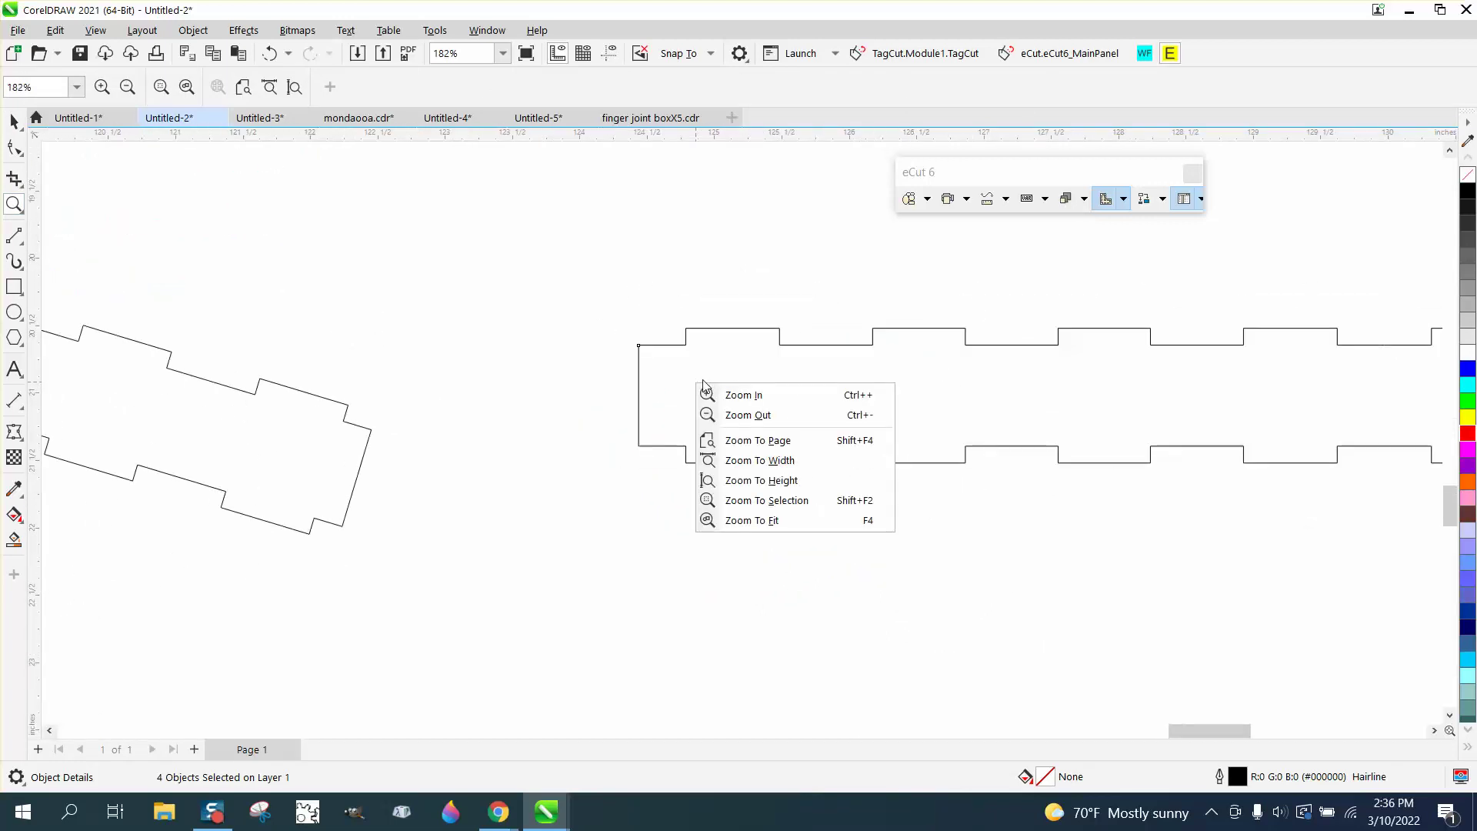
click(810, 356)
scroll(501, 339, down, 2)
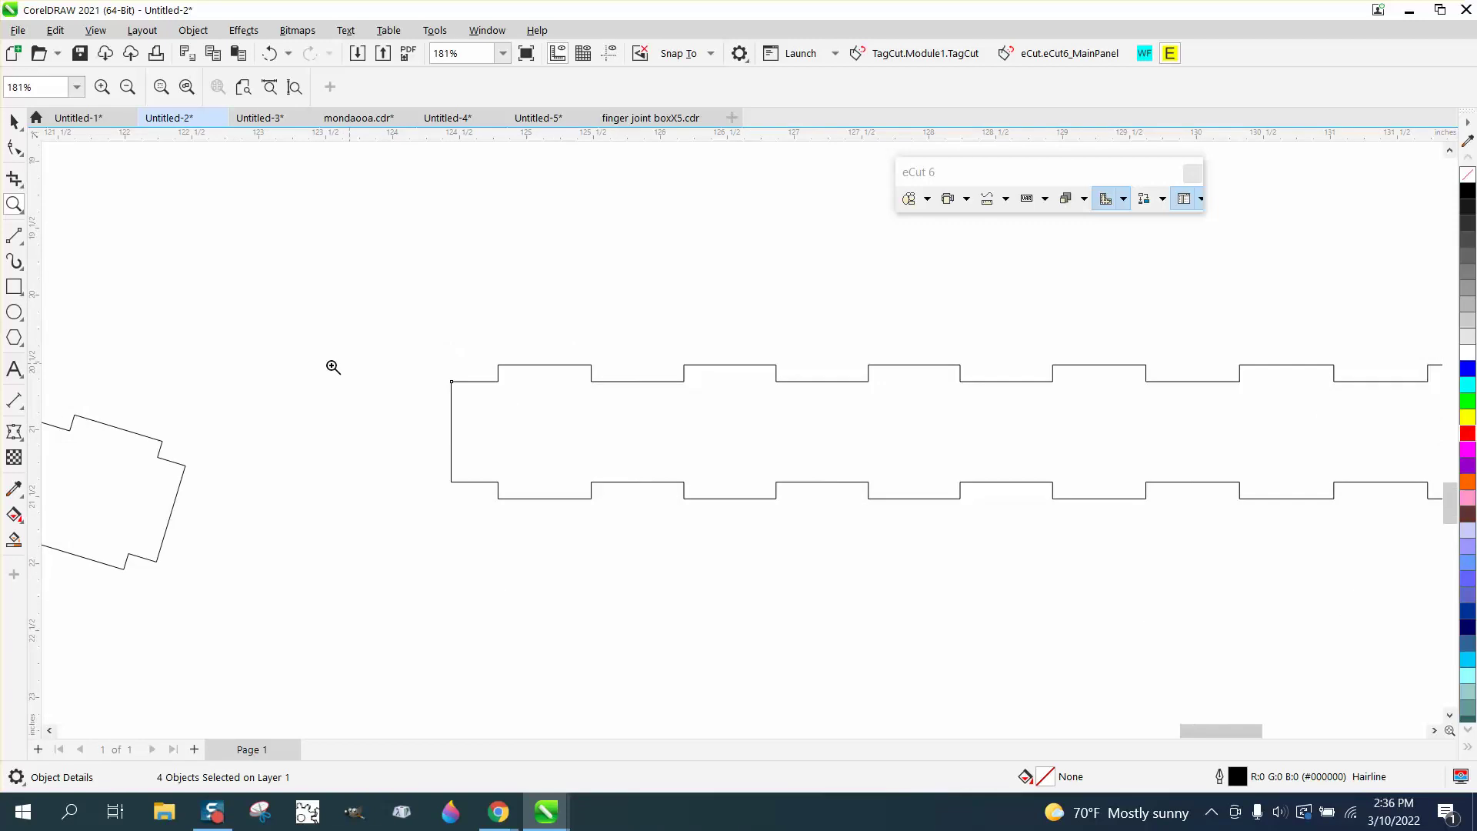
click(16, 402)
click(73, 397)
drag(592, 483, 590, 384)
click(559, 391)
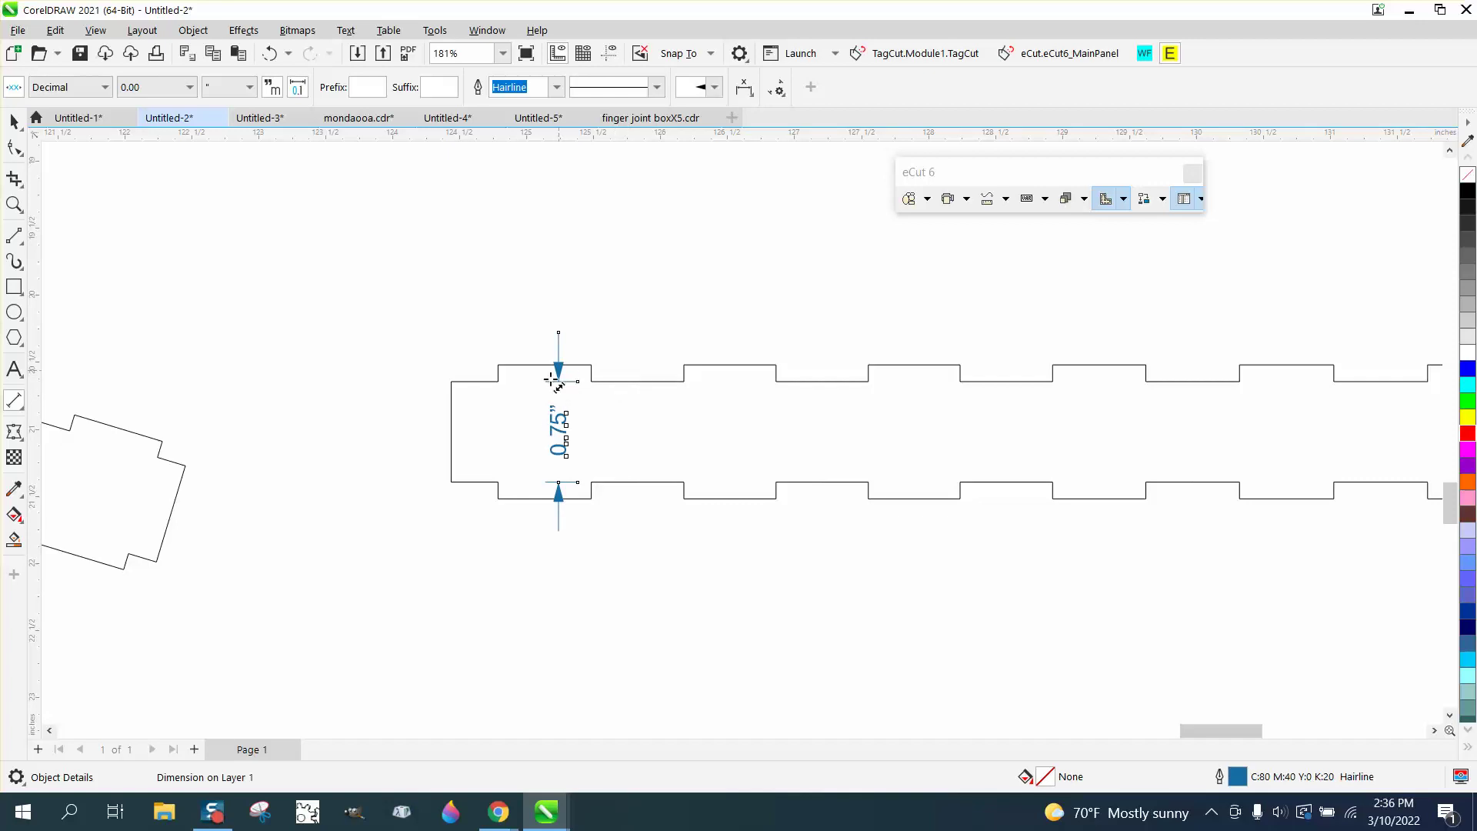
drag(719, 498, 718, 369)
click(712, 369)
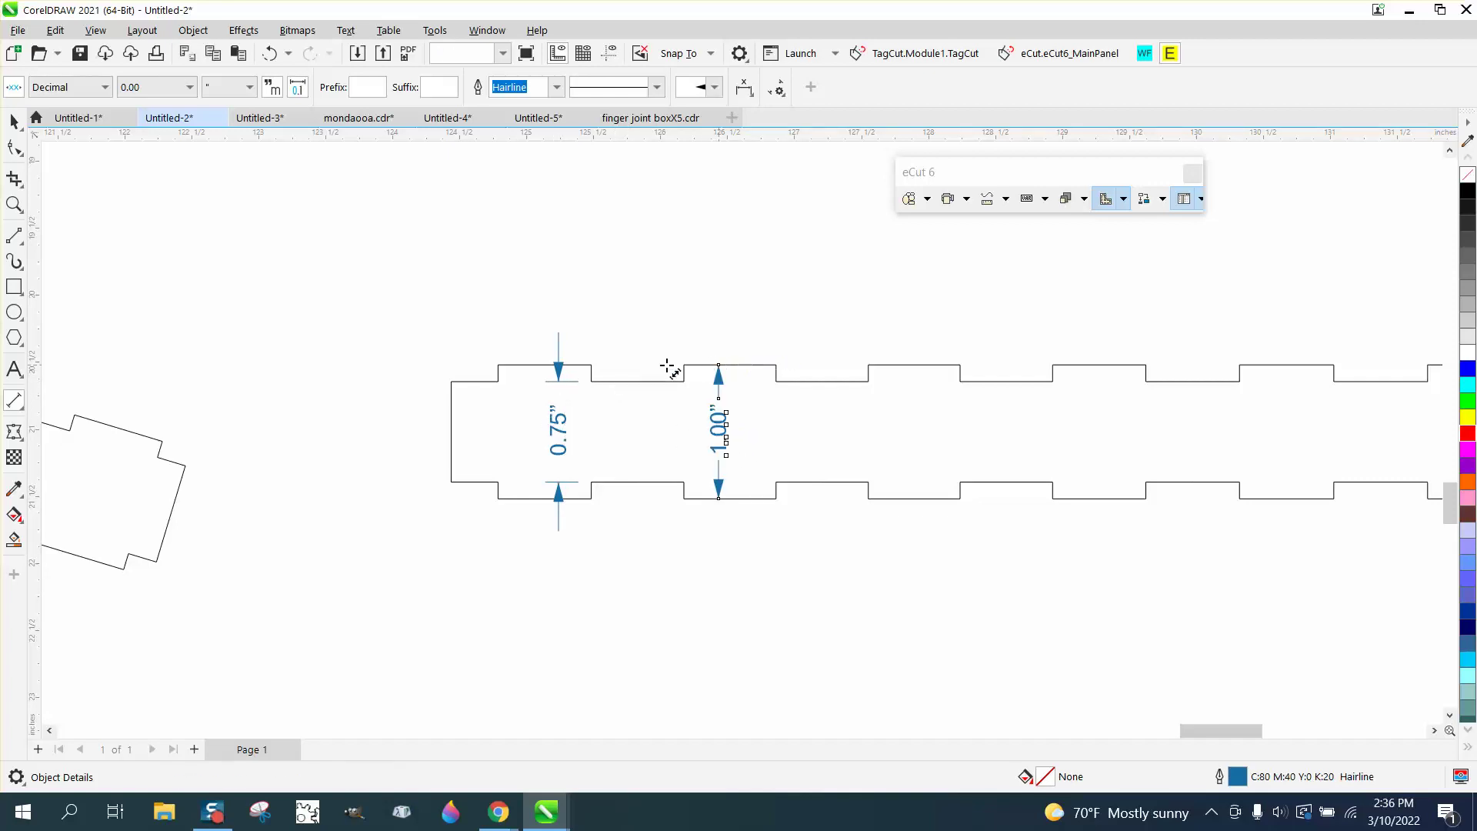
- Examine the overall layout of letter parts, including the MacroMonster banner and the eCut 6 product picture
scroll(600, 423, down, 2)
scroll(600, 425, down, 6)
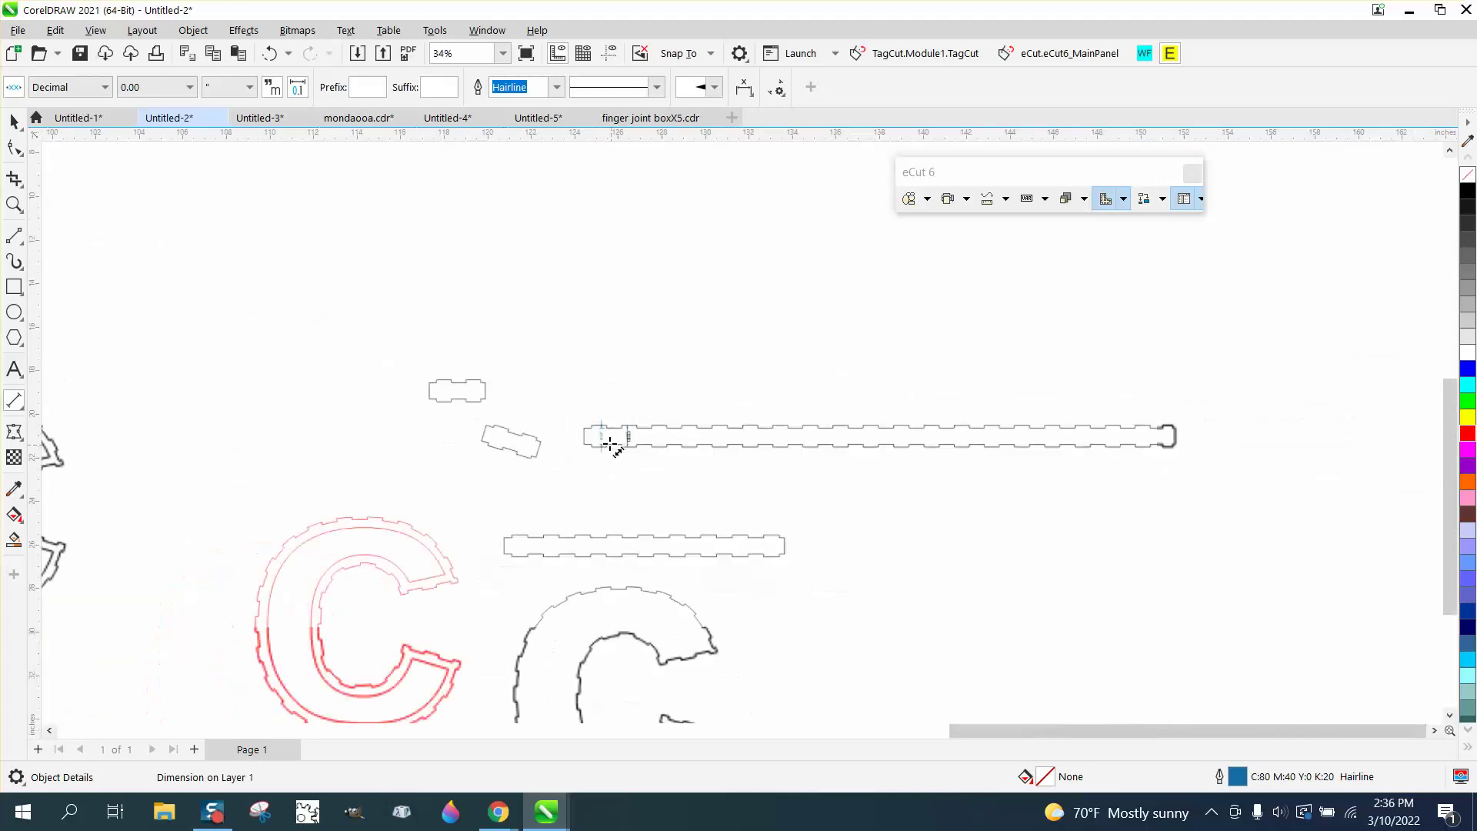
scroll(615, 440, down, 1)
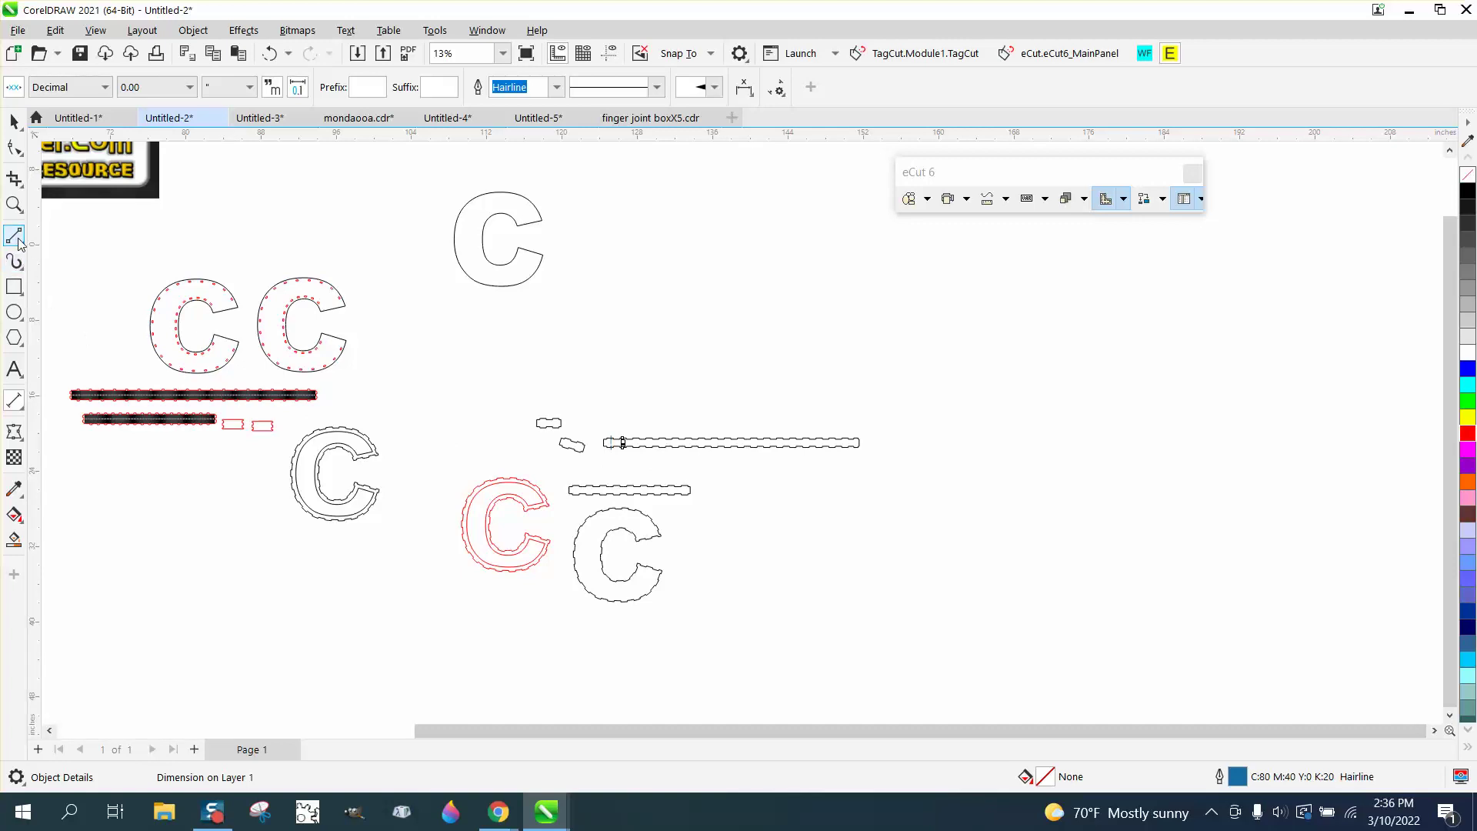
click(14, 203)
scroll(316, 338, down, 1)
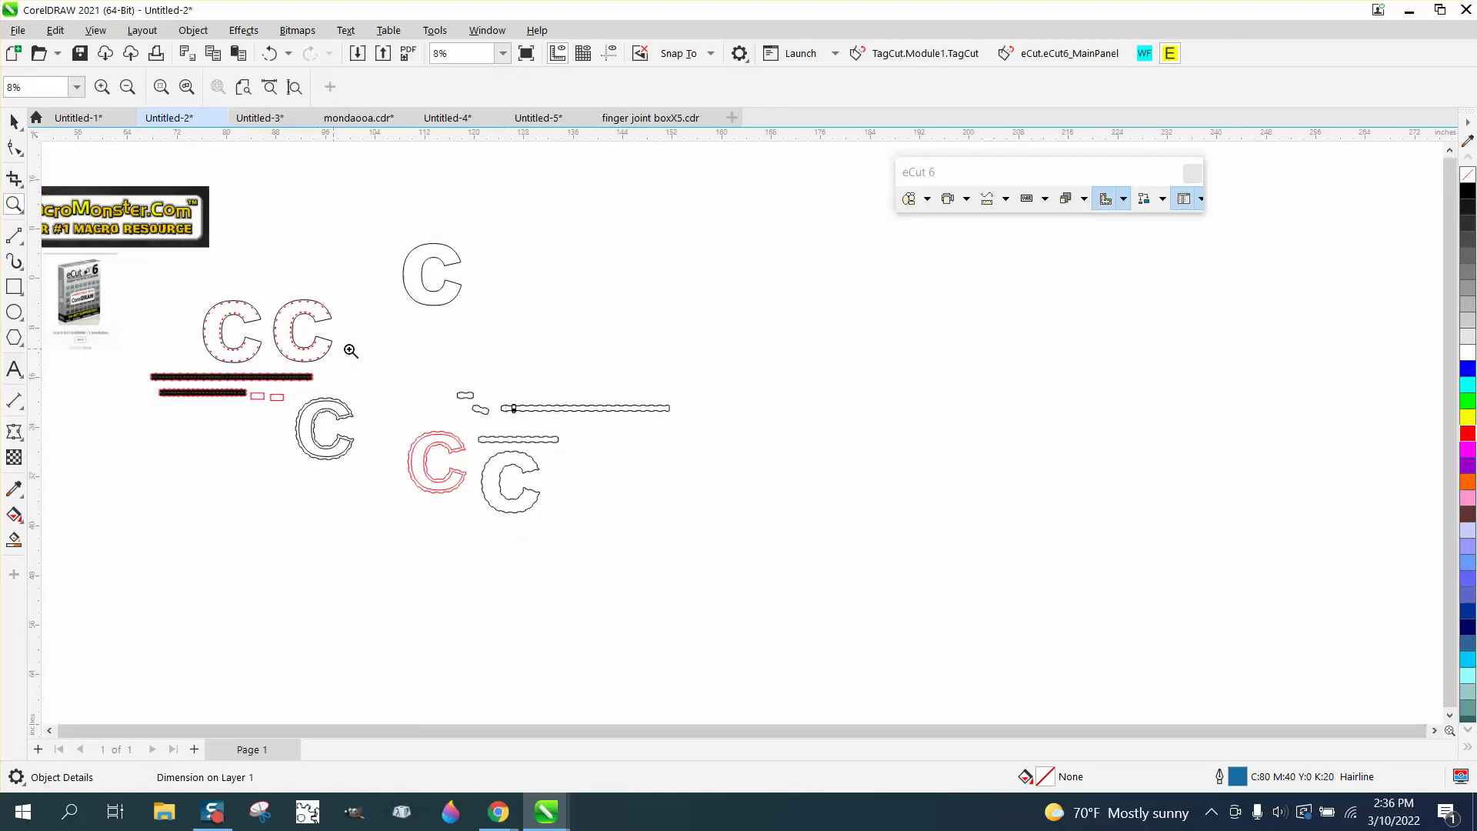
click(269, 317)
scroll(350, 296, down, 1)
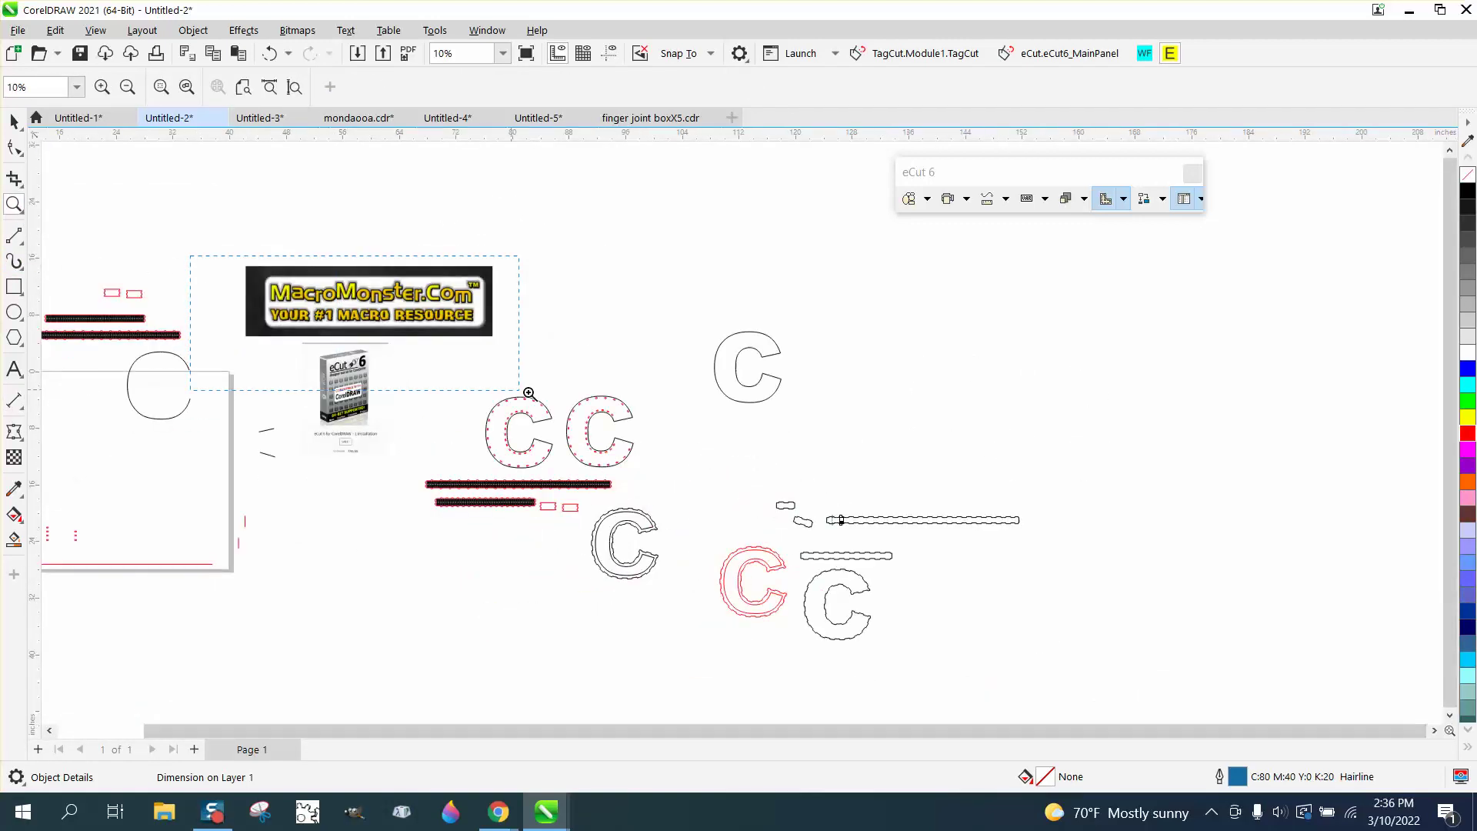
drag(529, 393, 556, 421)
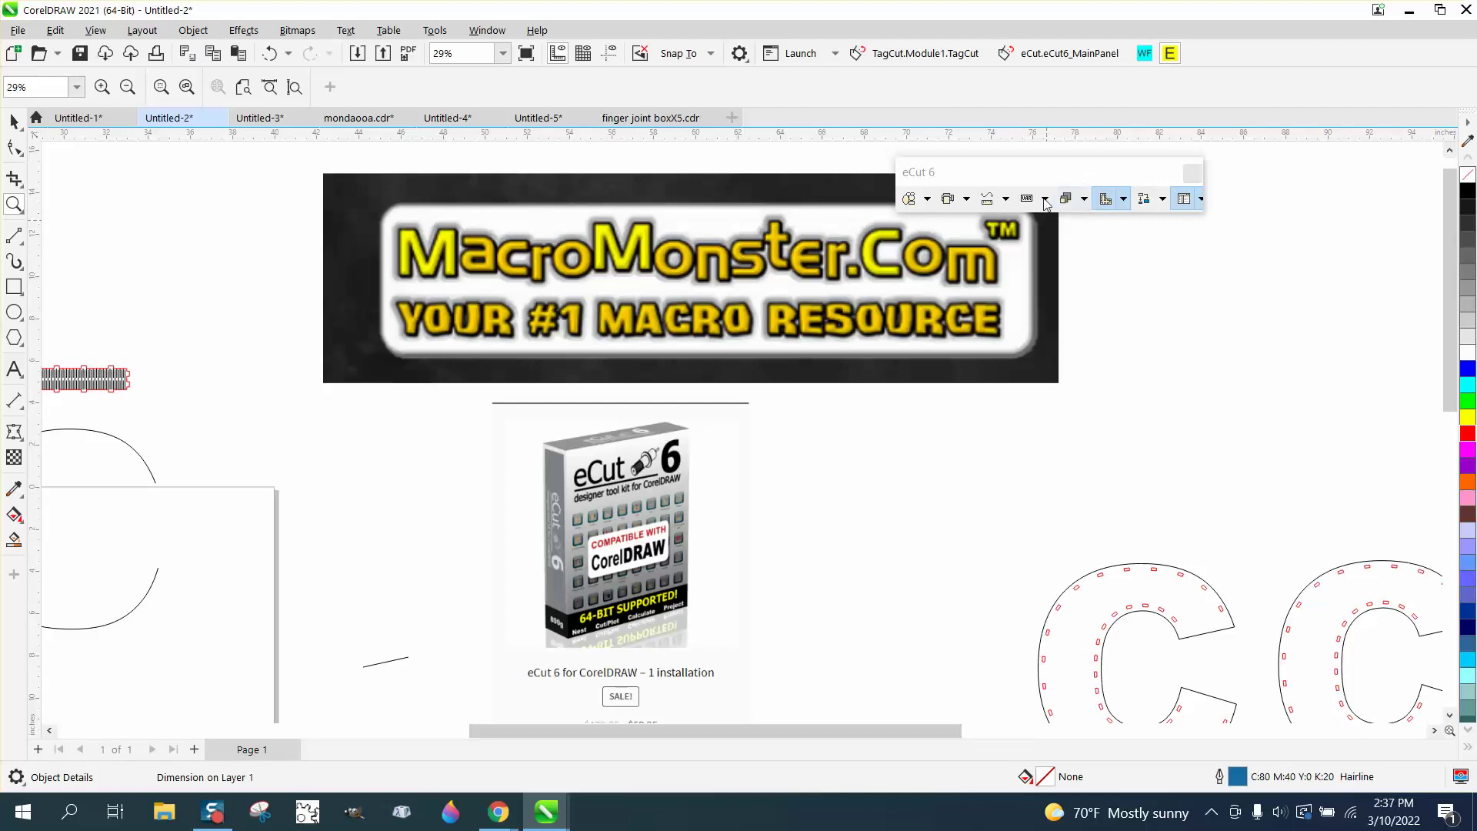
scroll(754, 594, down, 1)
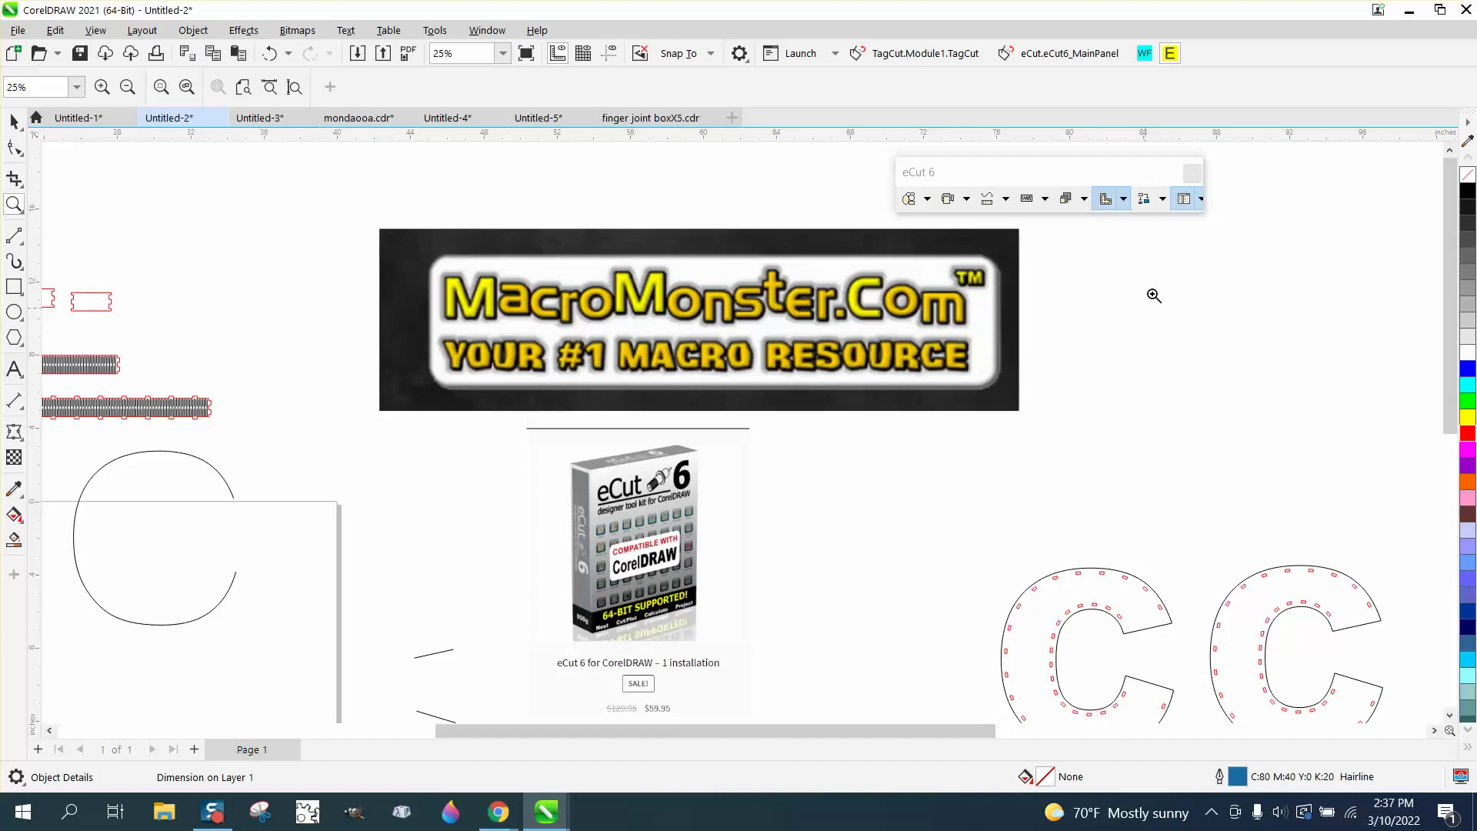
- Close the floating eCut 6 toolbar
click(1192, 174)
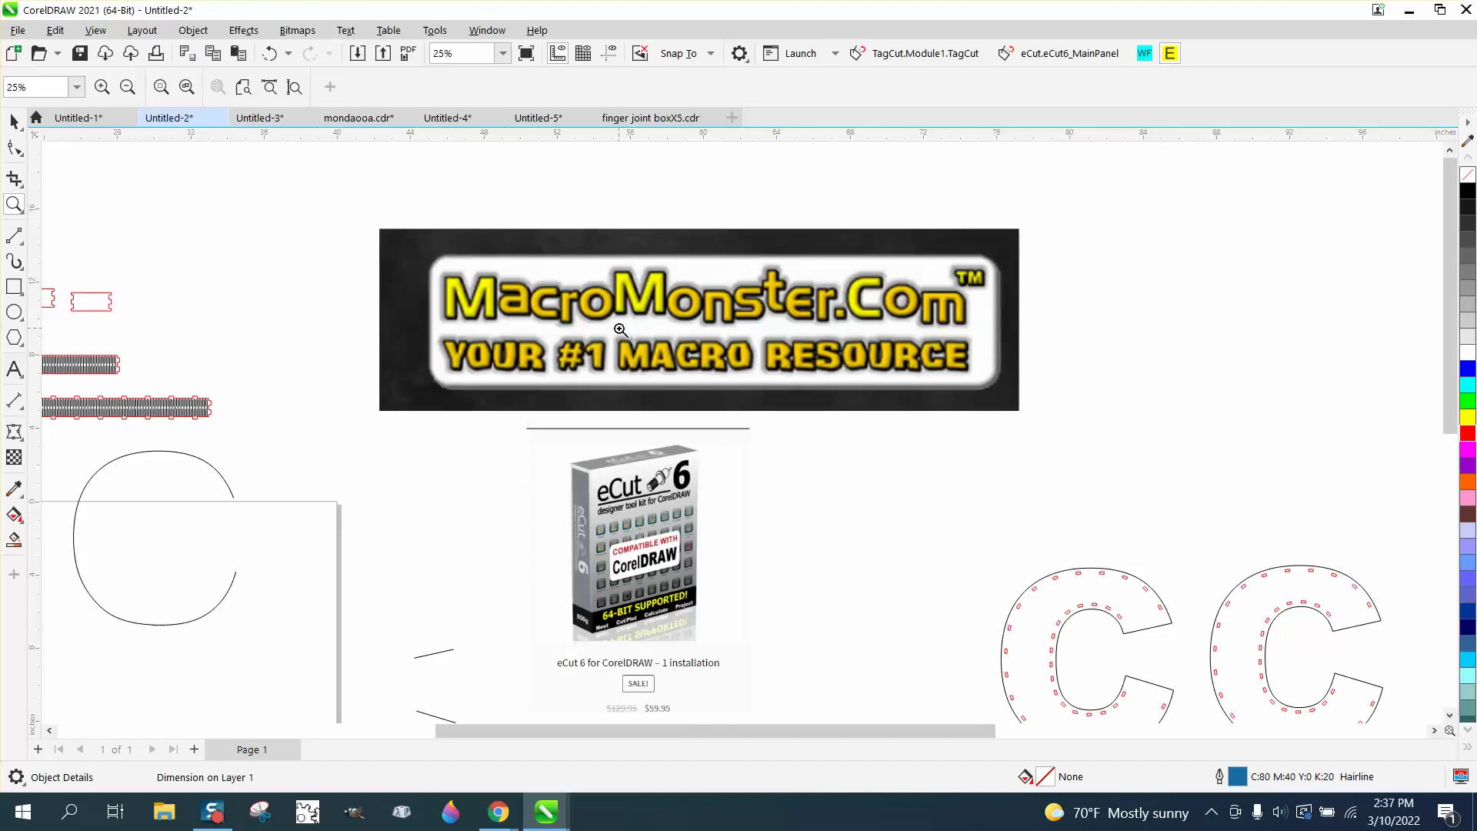
scroll(608, 304, up, 2)
scroll(600, 300, down, 6)
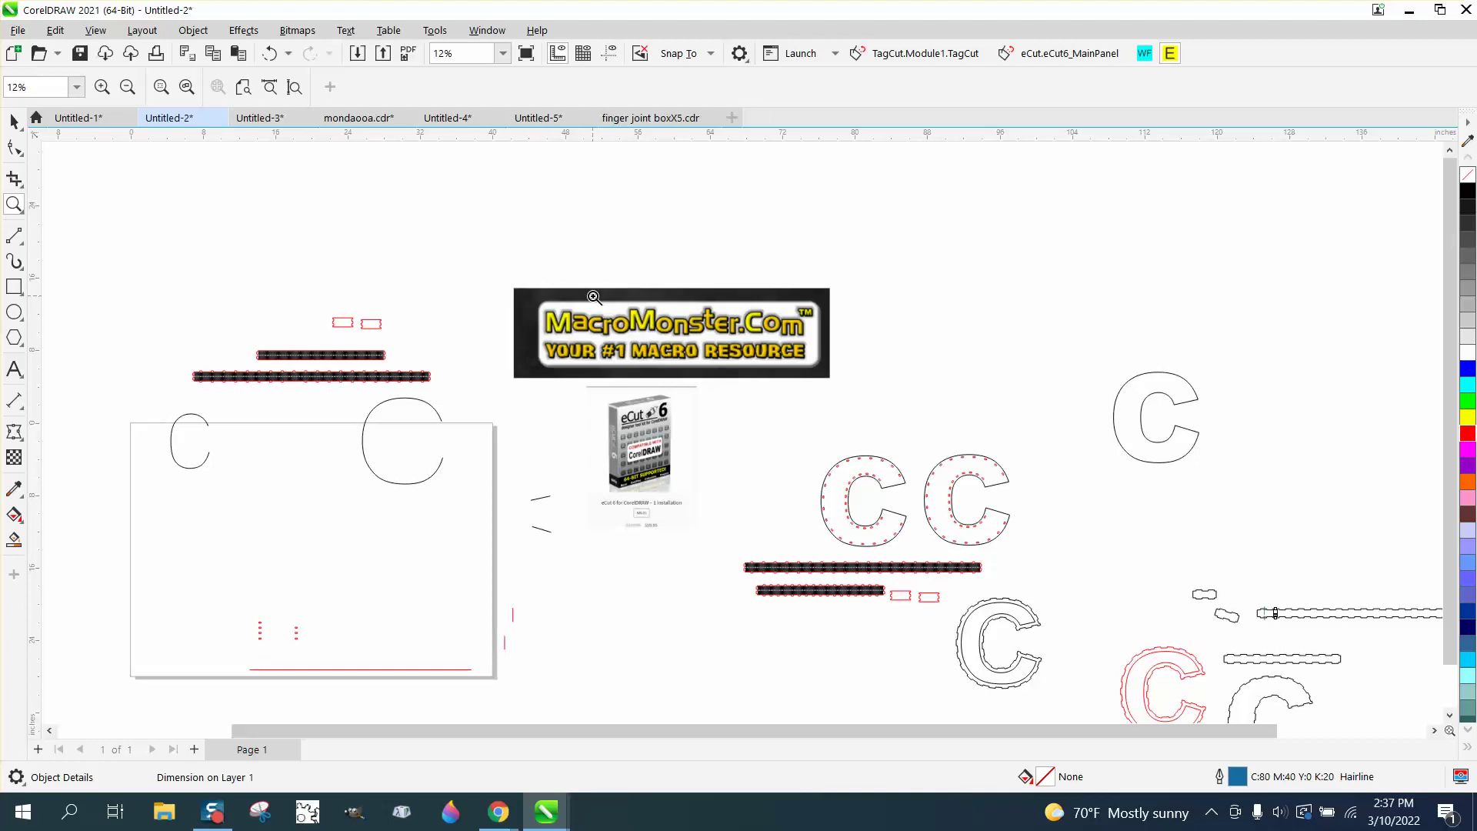